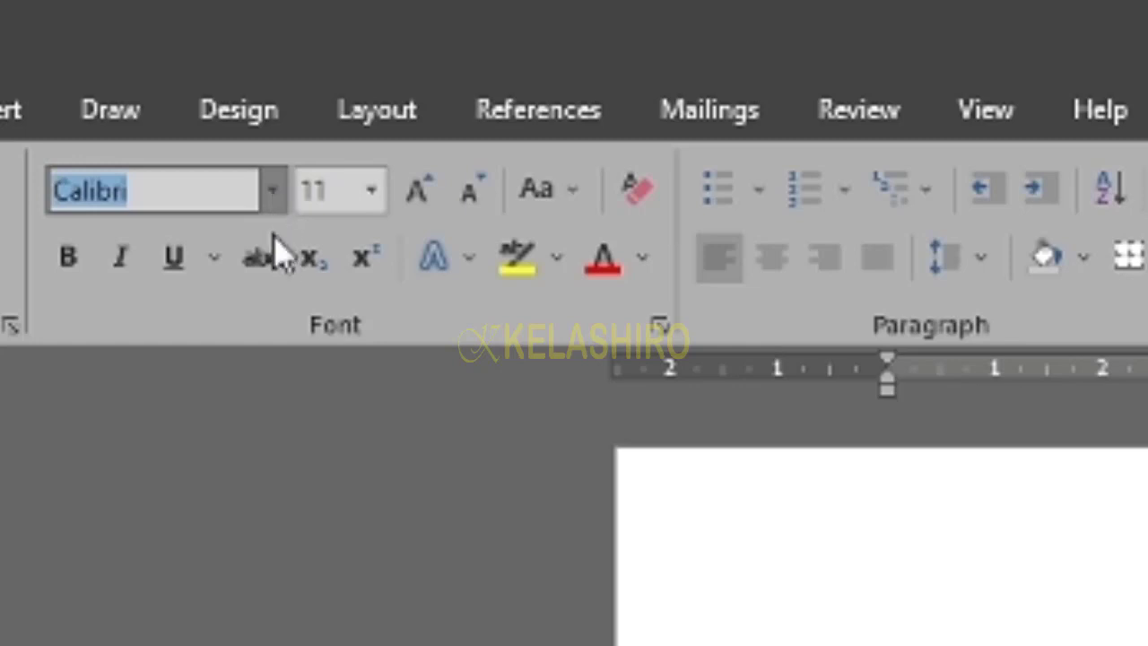
- Switch the font to Times New Roman and type 'CTRL + C' on a new line below CUT
click(251, 448)
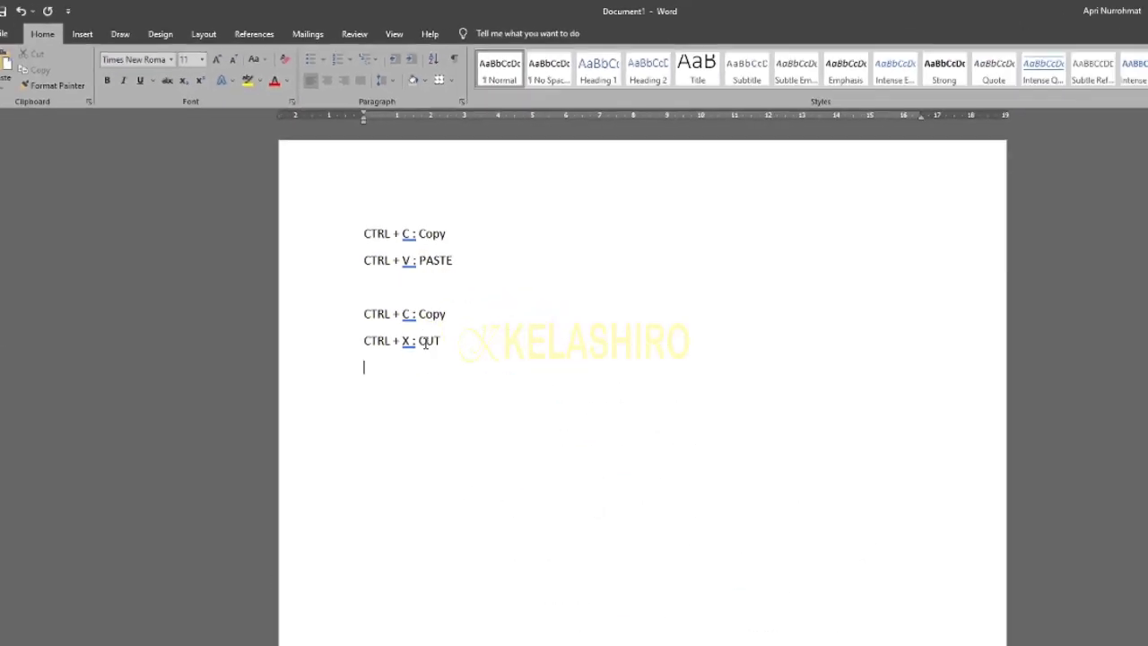
text(aa)
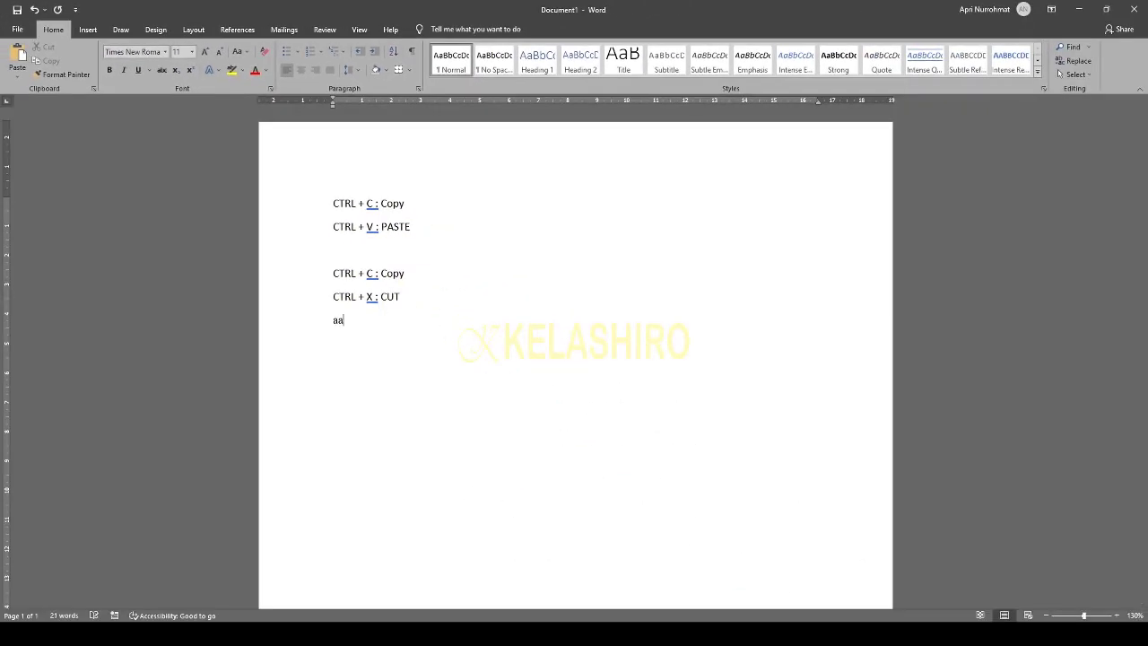
key(BackSpace)
key(BackSpace)
key(BackSpace)
text(CTR)
key(BackSpace)
key(BackSpace)
key(BackSpace)
click(157, 52)
text(Times New Roman)
key(Return)
key(Return)
text(C)
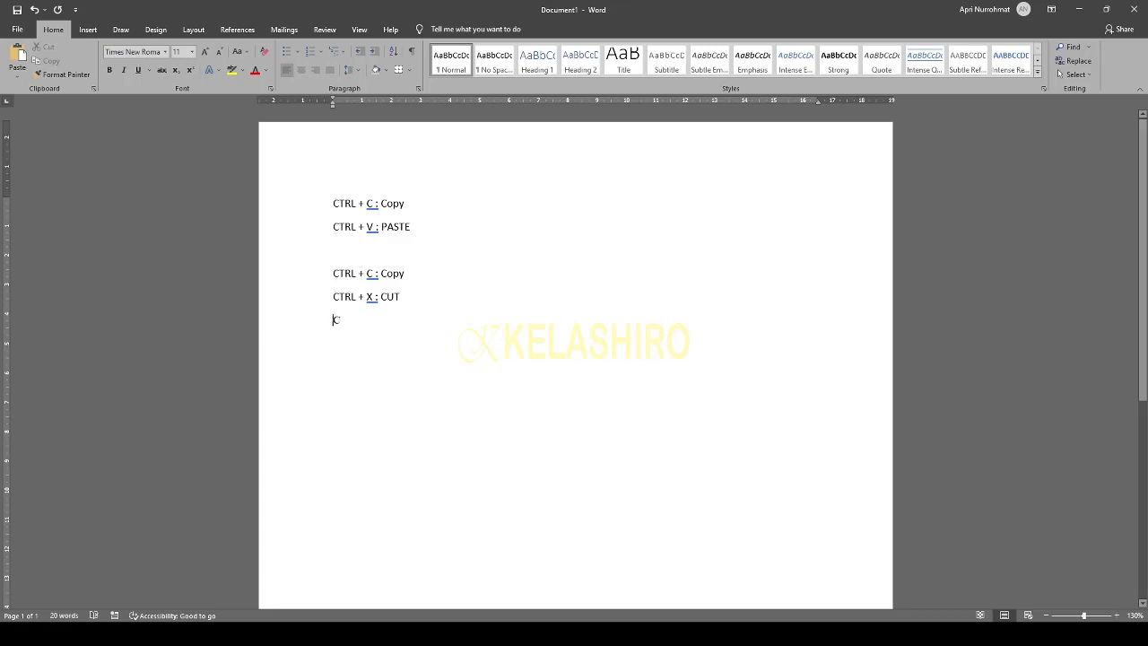
text(TRL )
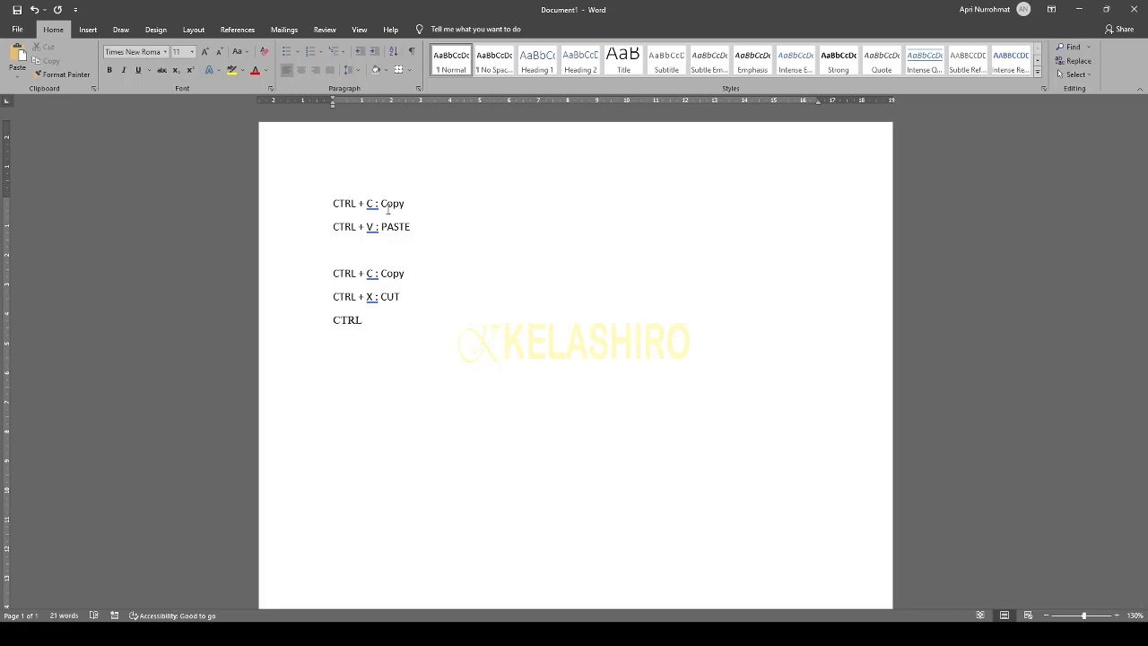
text(+ C)
ctrl+scroll(379, 289, up, 5)
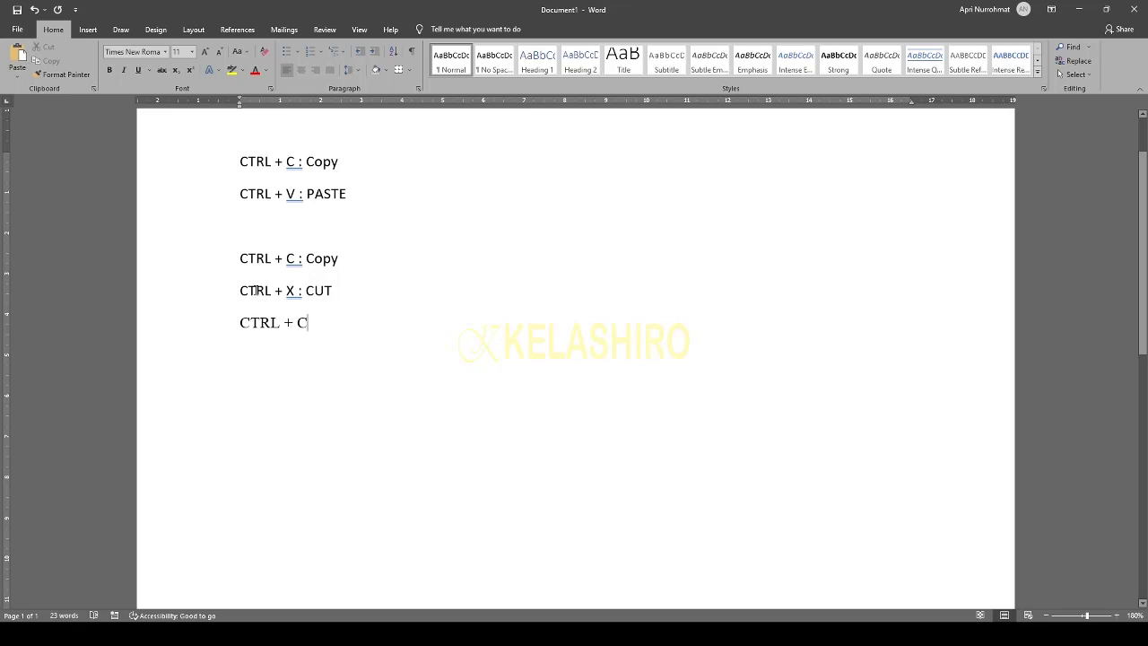
- Copy the 'CTRL + C' line and paste it onto an empty line further down
click(255, 289)
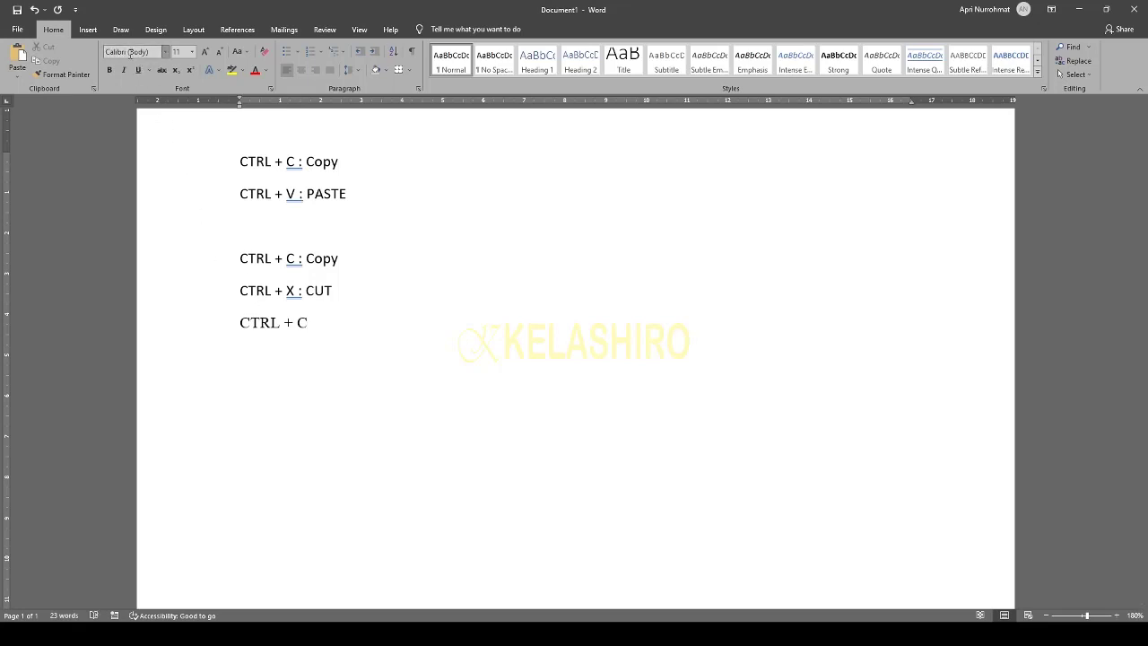
click(264, 332)
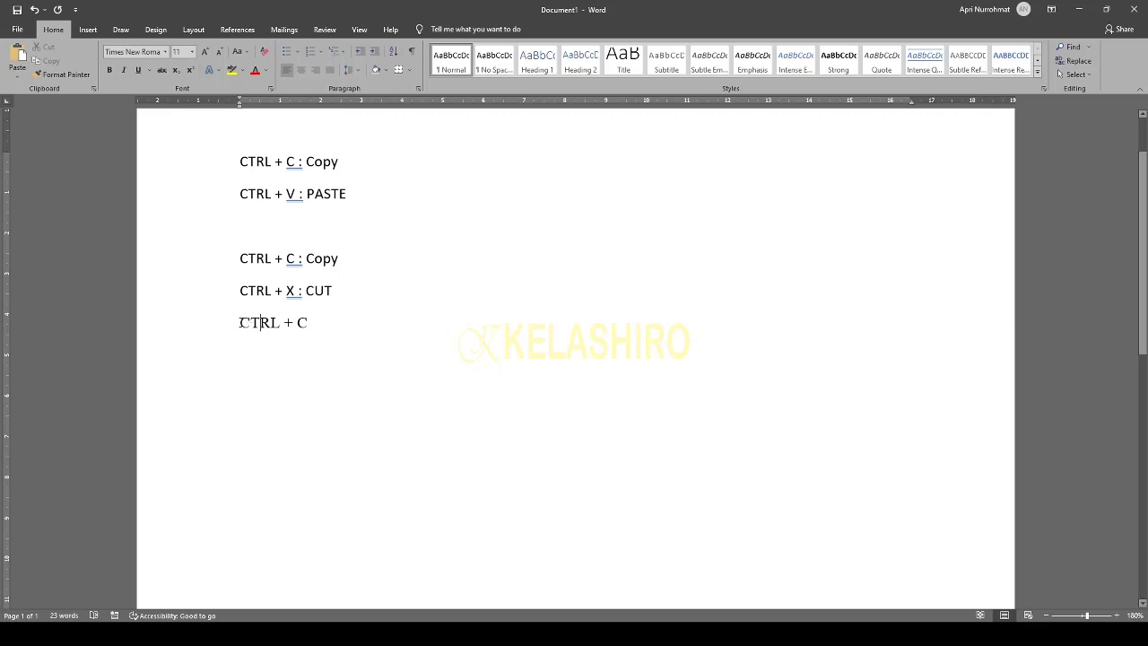
drag(240, 323, 311, 328)
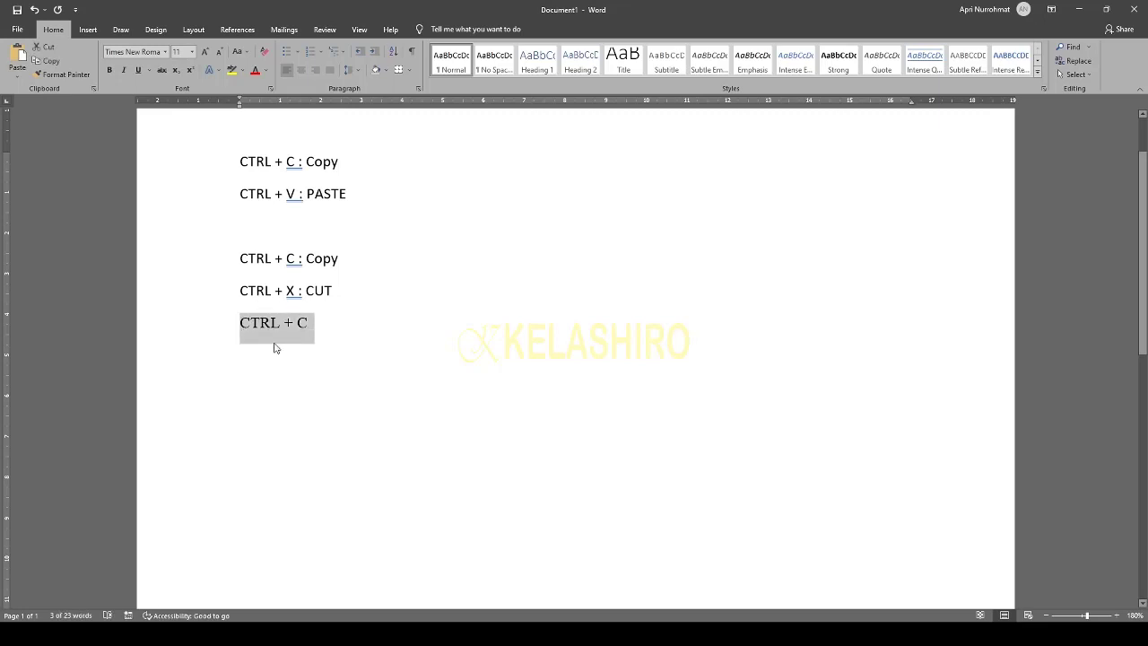
click(343, 334)
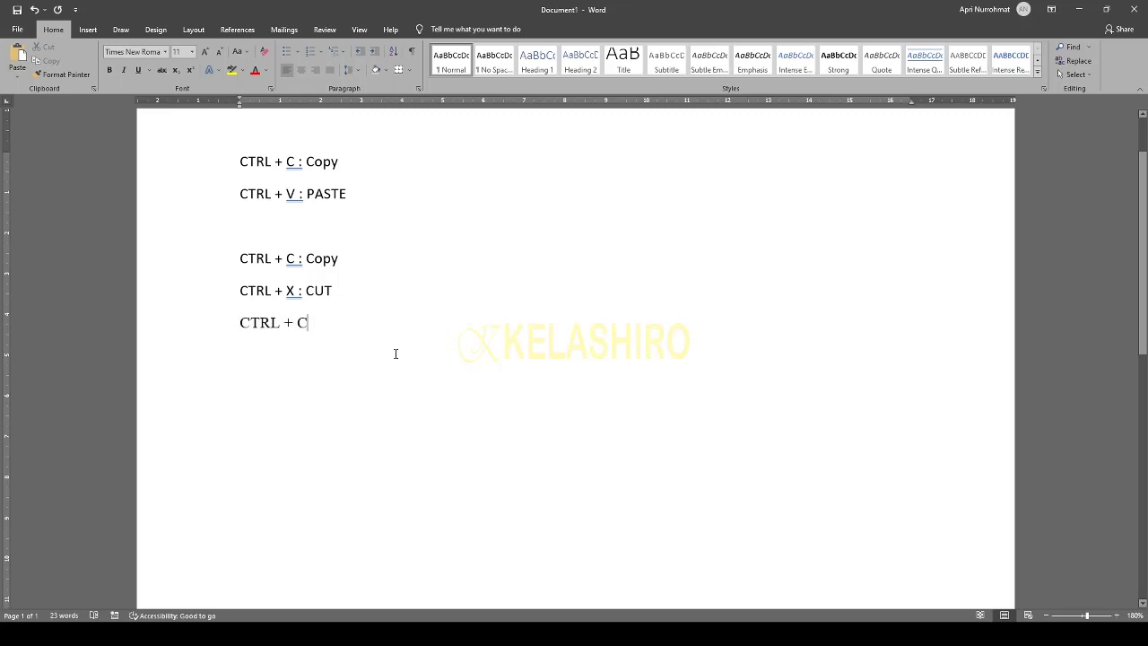
drag(314, 321, 237, 326)
key(ctrl+c)
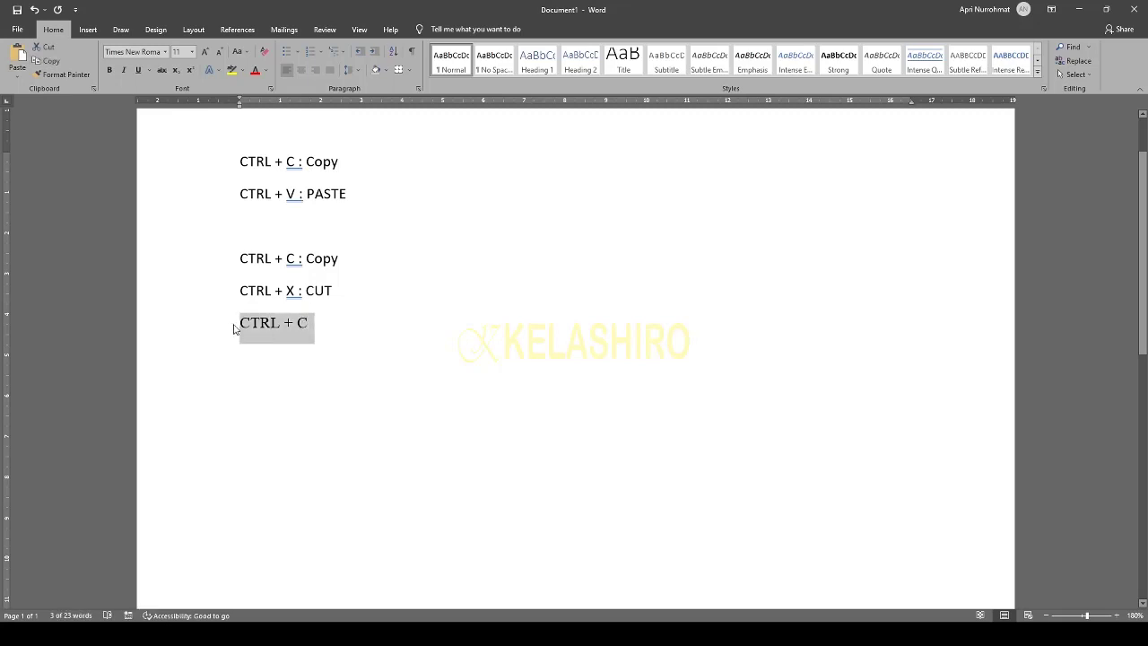
key(Down)
key(Return)
key(ctrl+v)
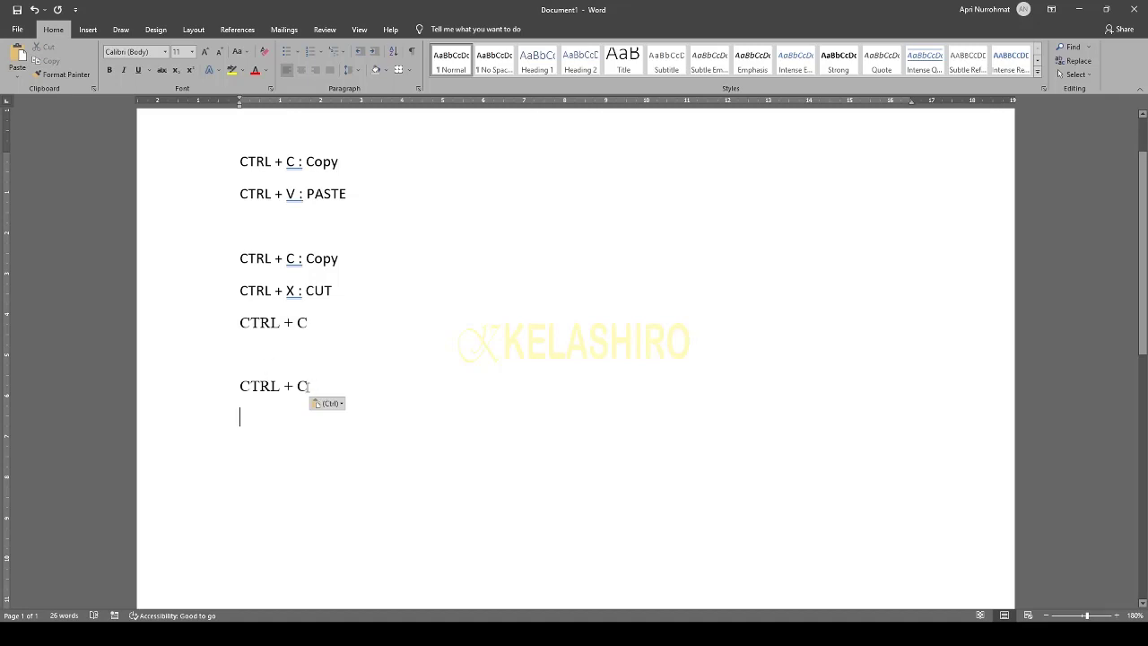
- Set the pasted CTRL + C line to 12 pt from the Font Size list
drag(310, 386, 235, 386)
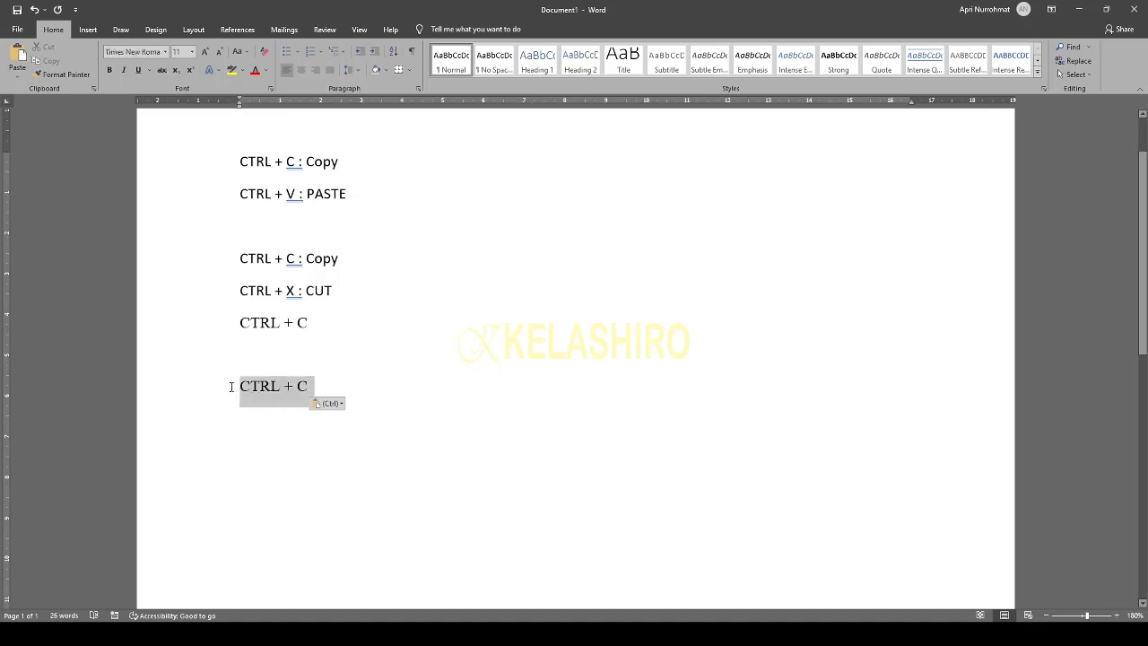
click(192, 53)
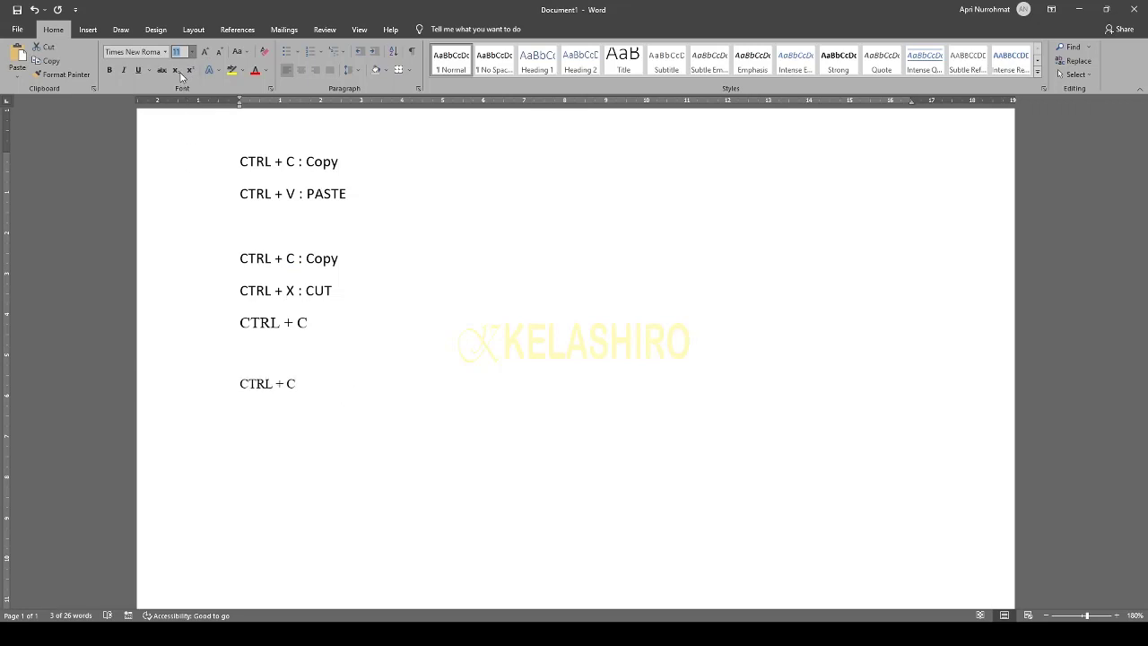
click(207, 136)
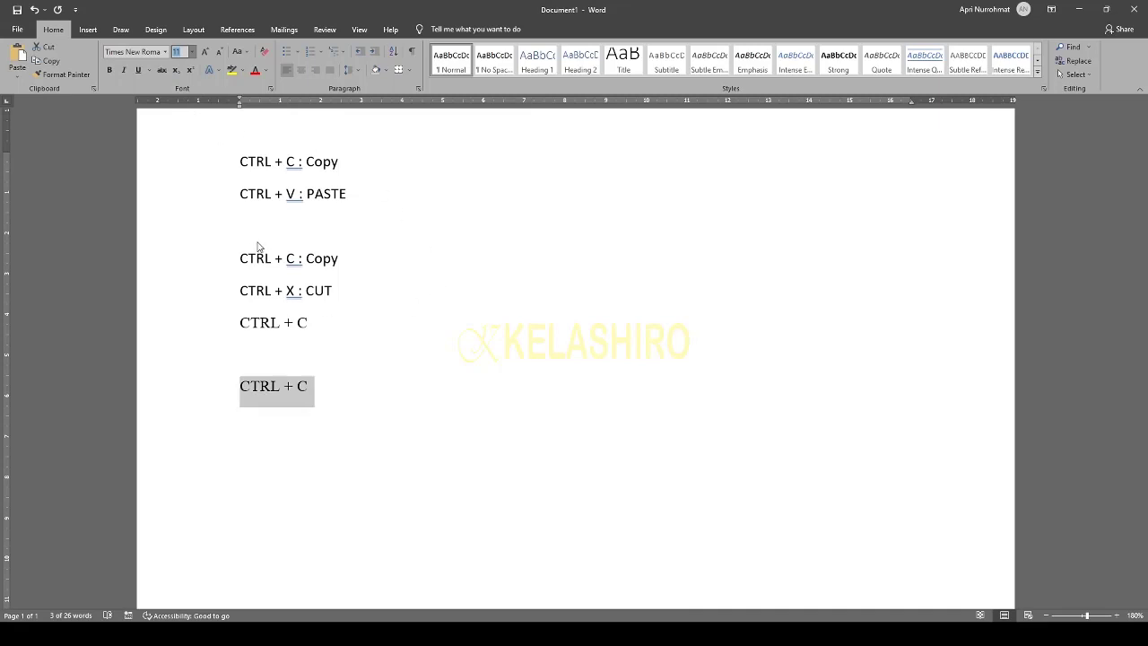
click(223, 148)
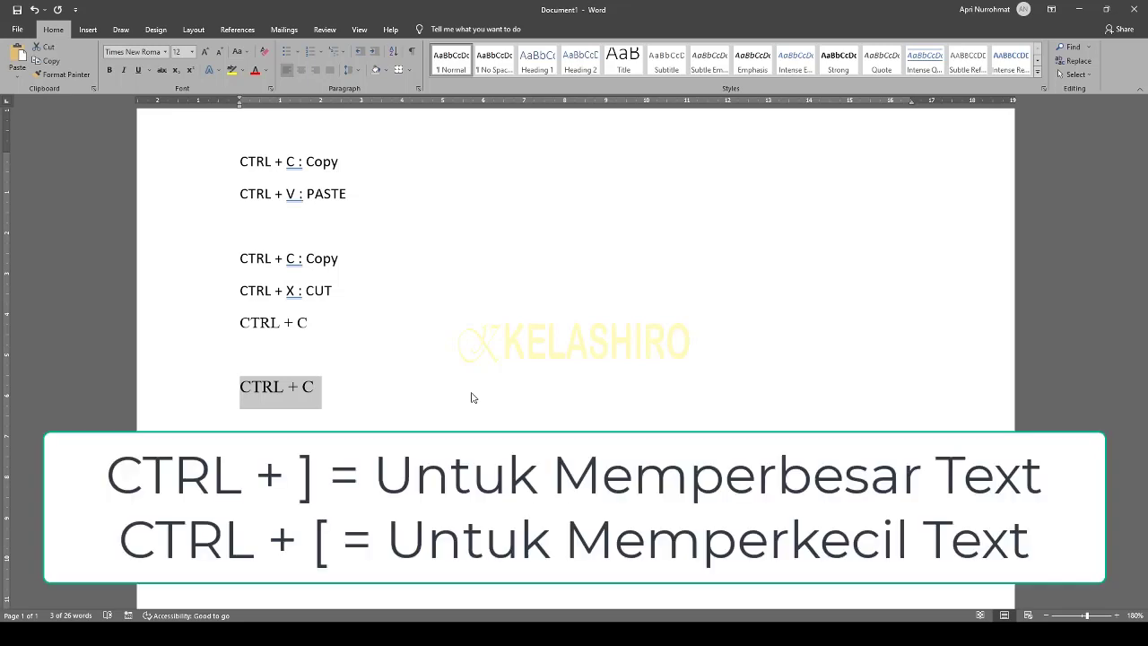
- Grow the line to 18 pt, shrink it to 10 pt, then settle back at 12 pt
click(205, 56)
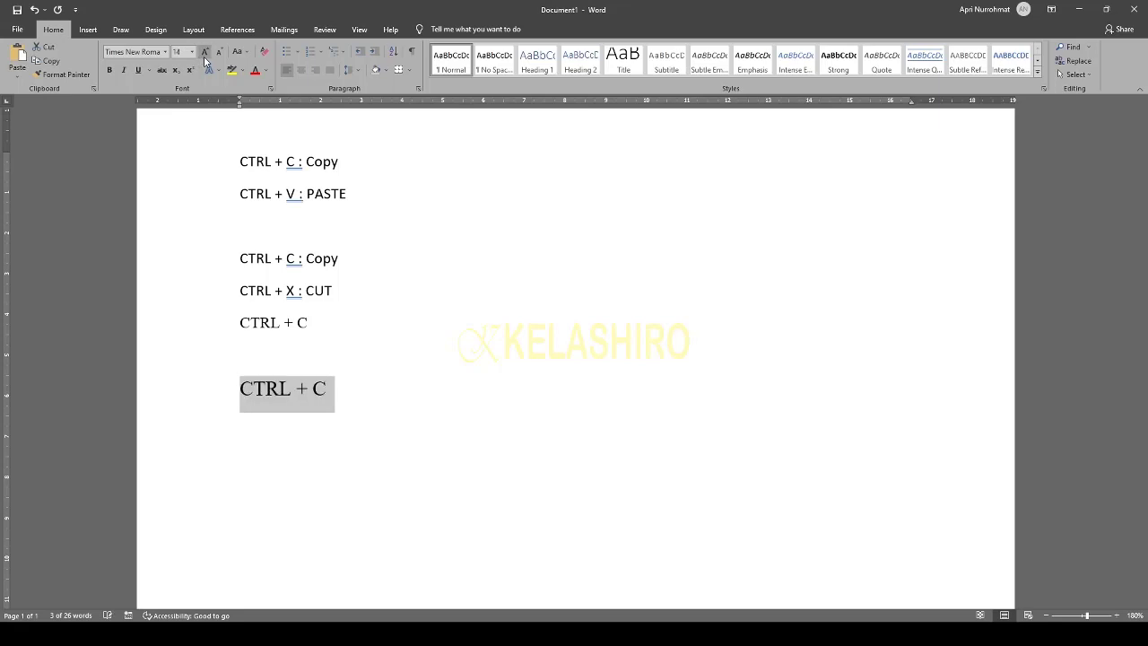
click(205, 55)
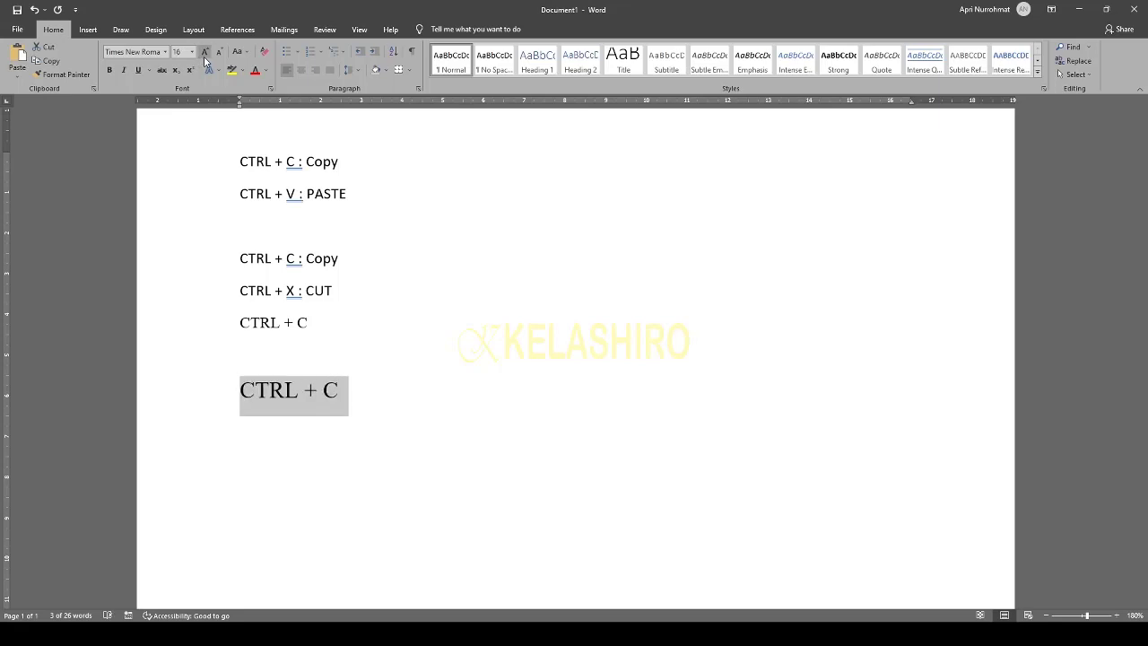
click(204, 55)
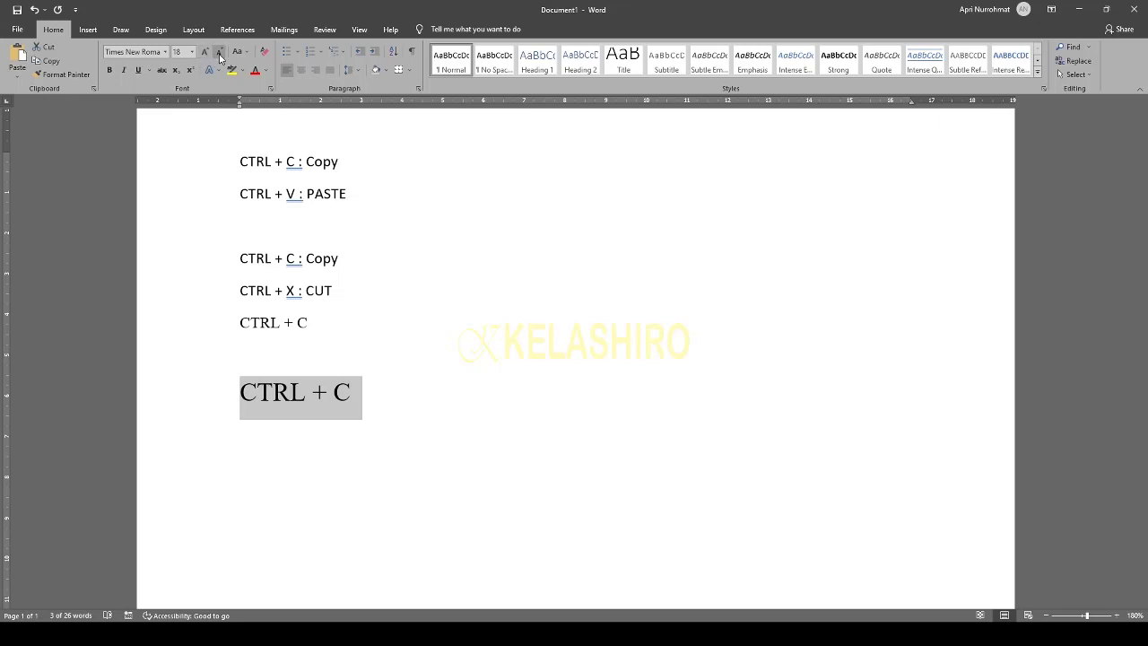
click(220, 57)
click(220, 56)
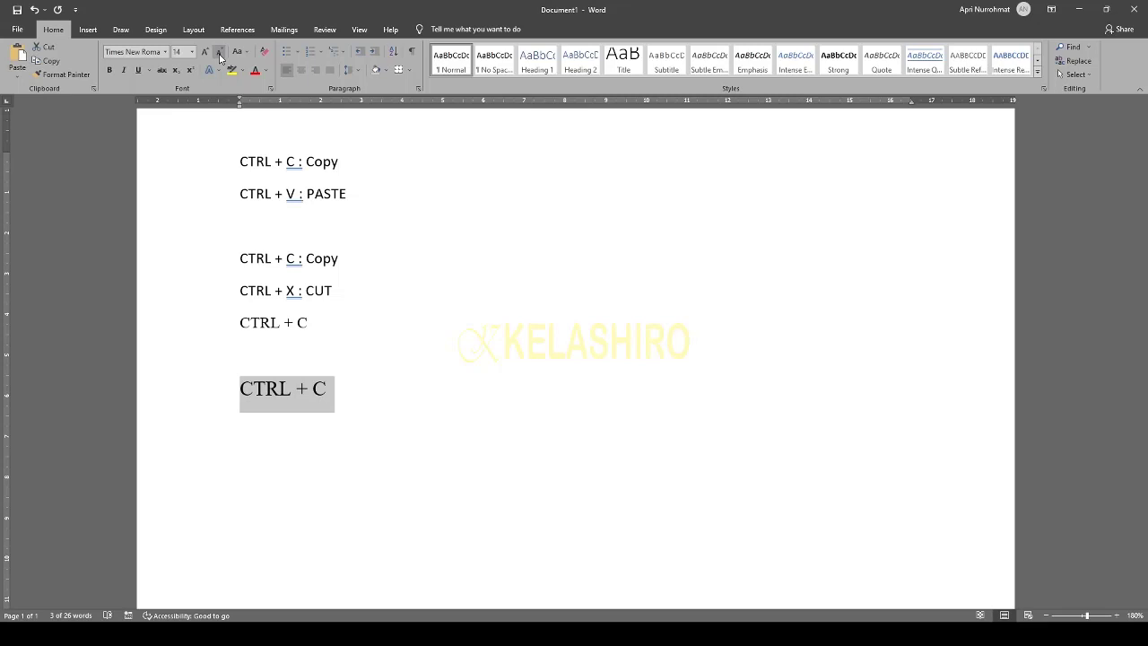
click(220, 56)
click(220, 56)
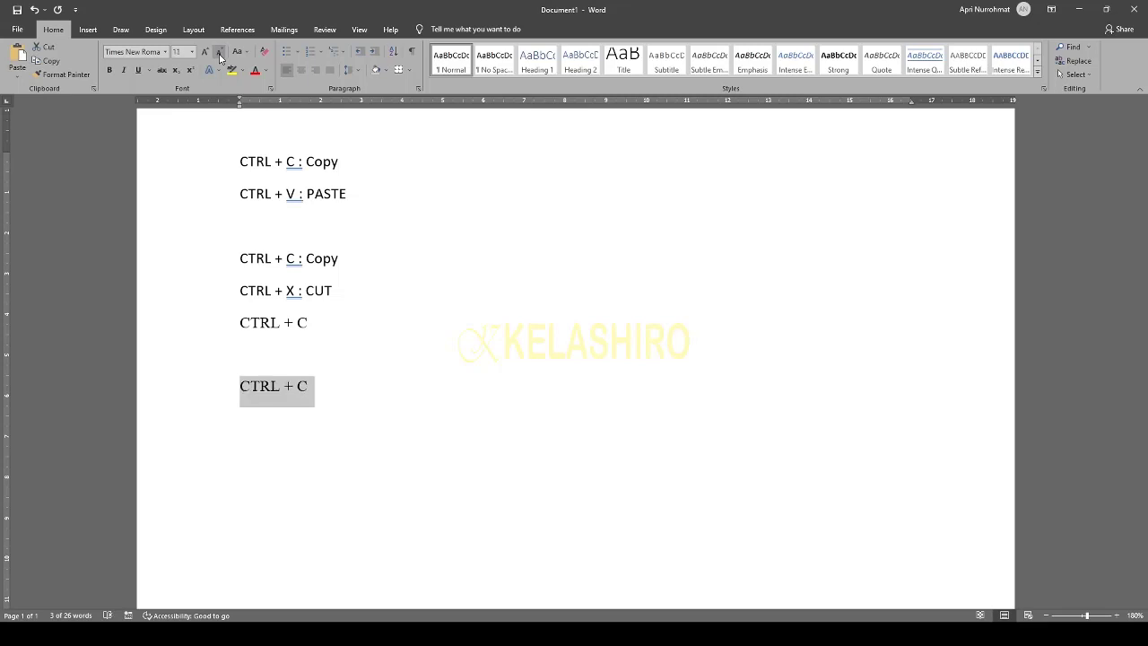
click(220, 57)
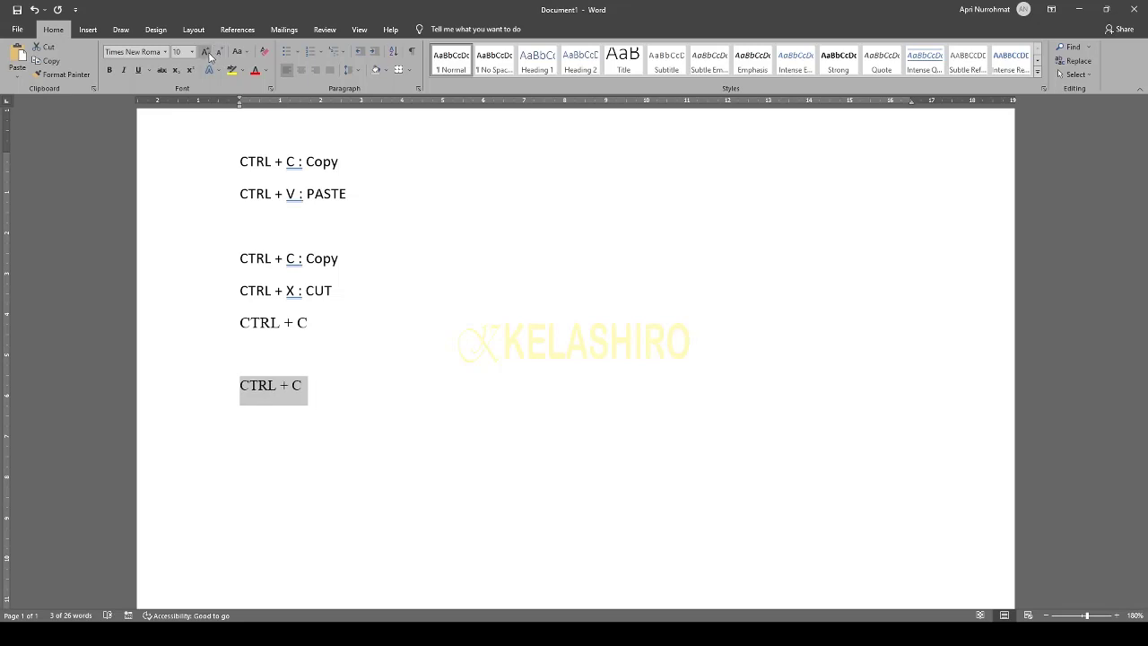
click(205, 52)
click(205, 52)
click(206, 52)
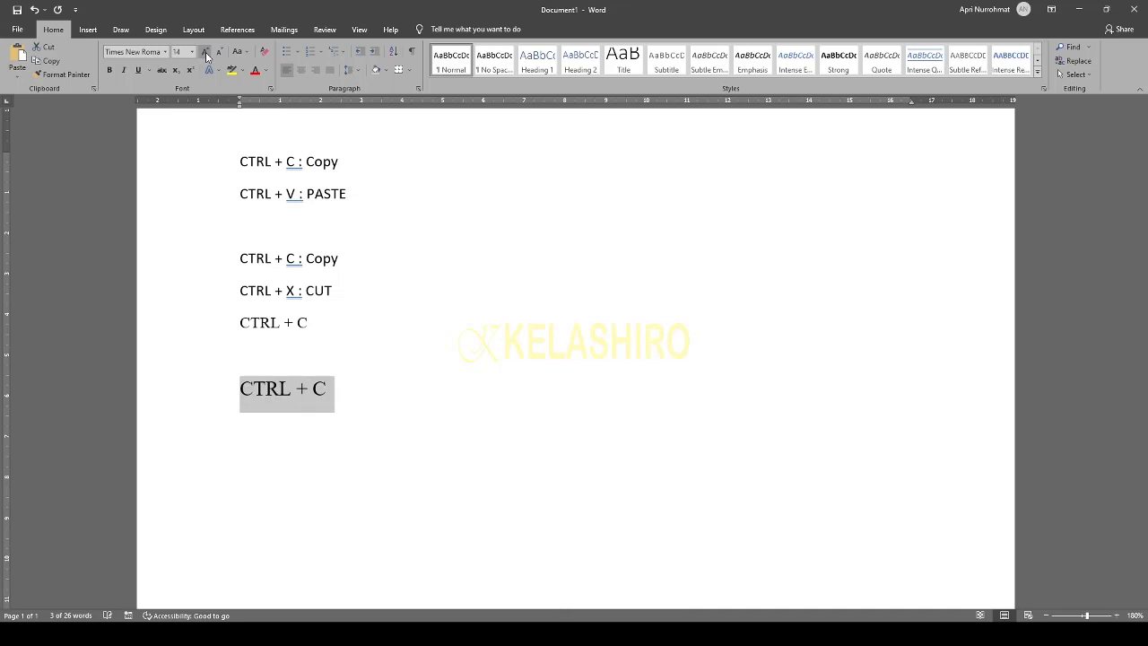
click(218, 56)
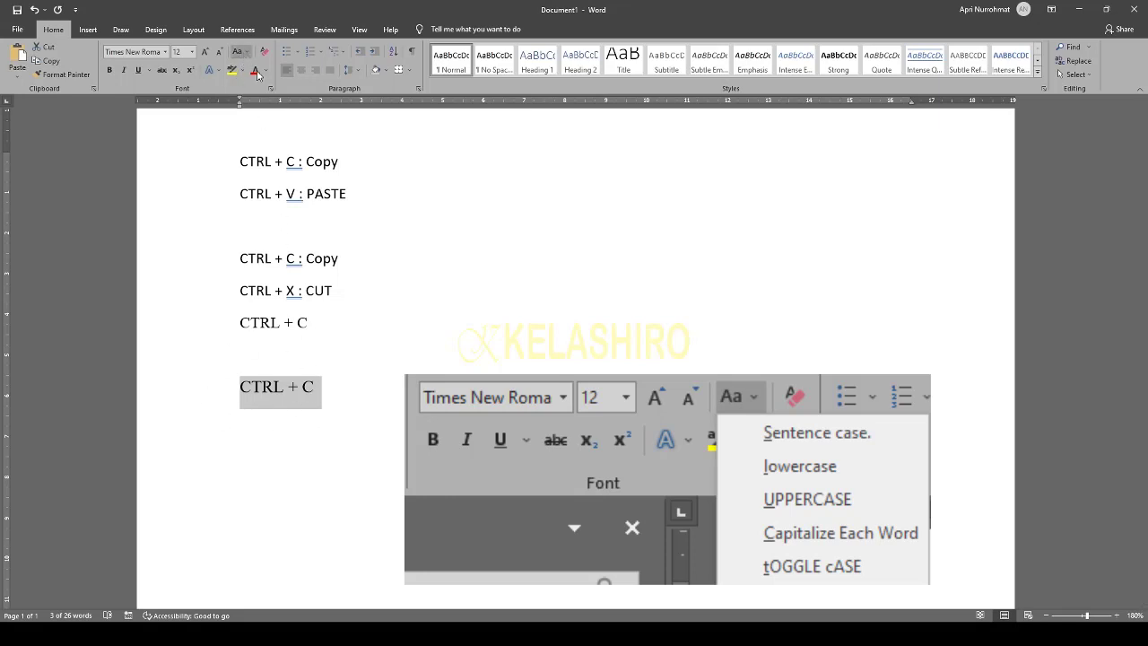
- Cycle the bottom line's capitalization with Shift+F3 until it reads 'Ctrl + C'
key(shift+F3)
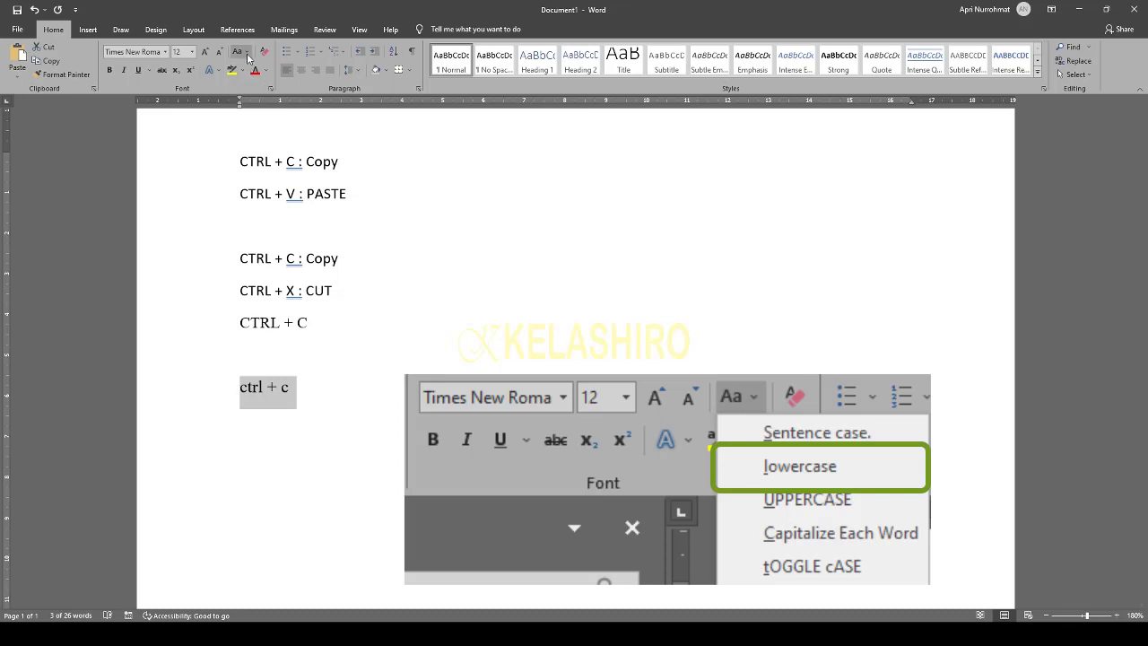
key(shift+F3)
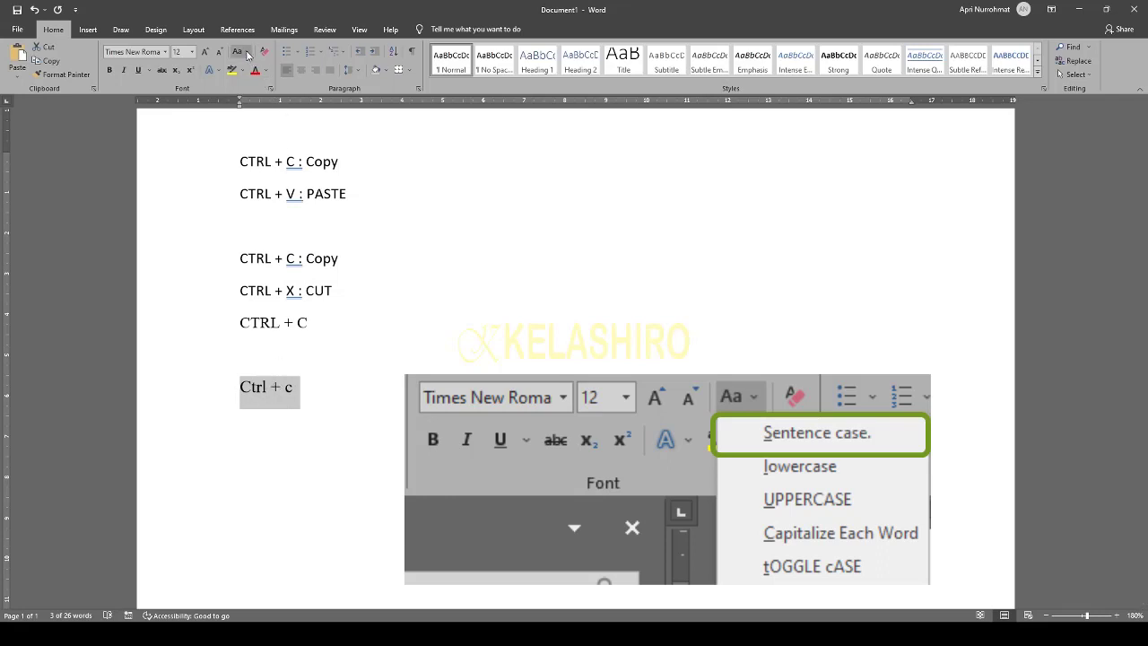
key(shift+F3)
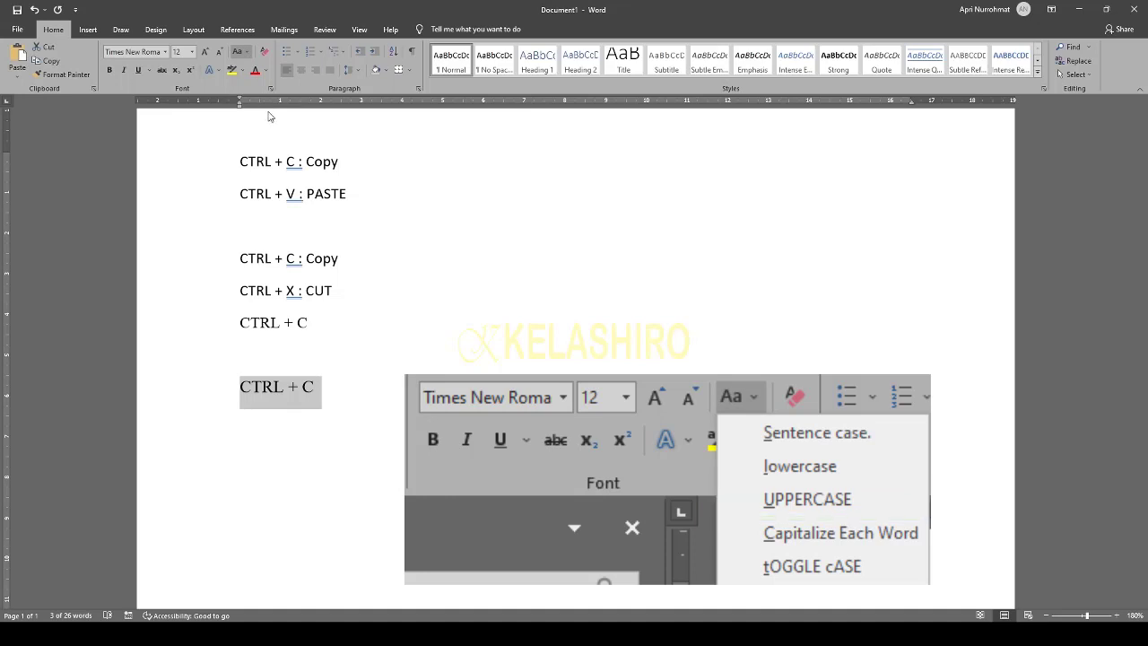
key(shift+F3)
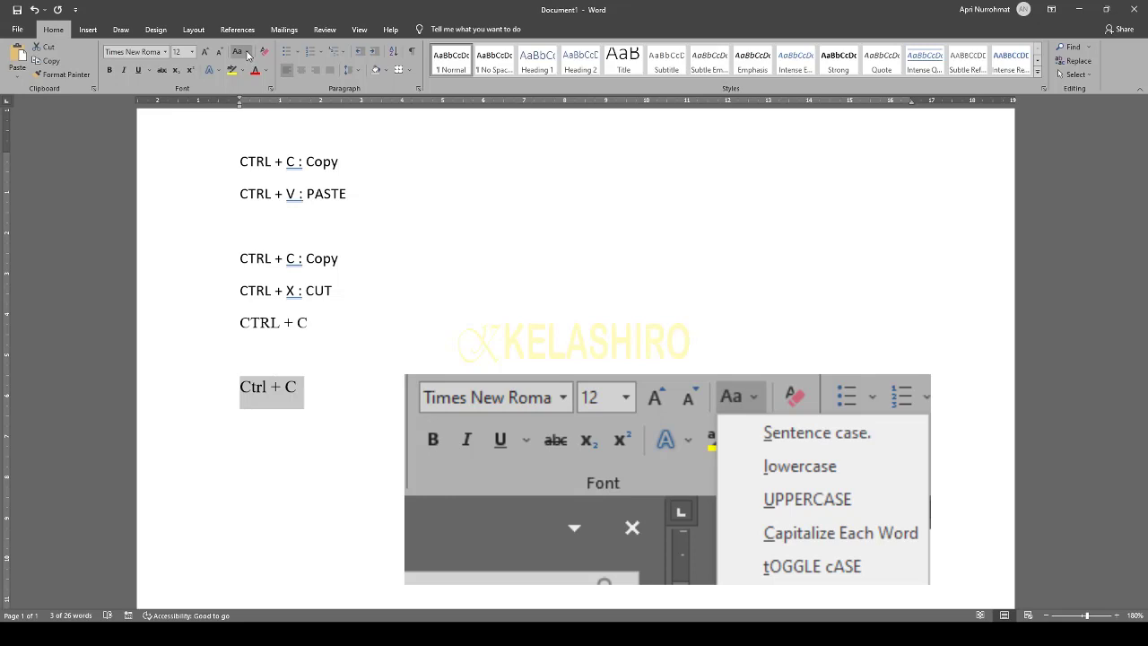
click(279, 125)
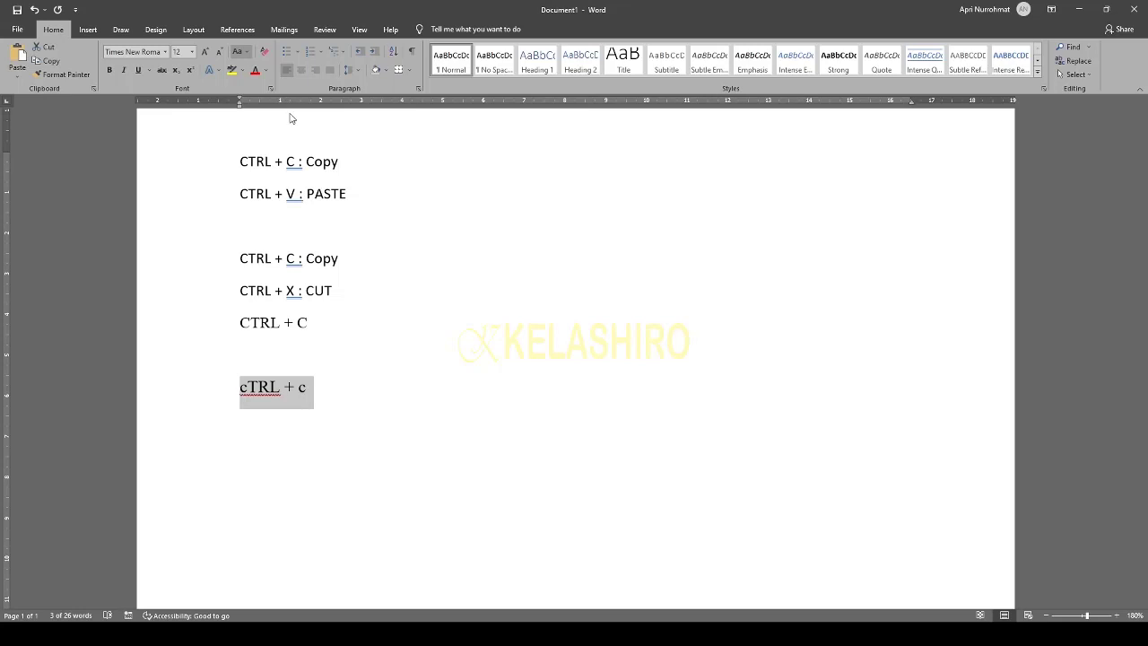
key(shift+F3)
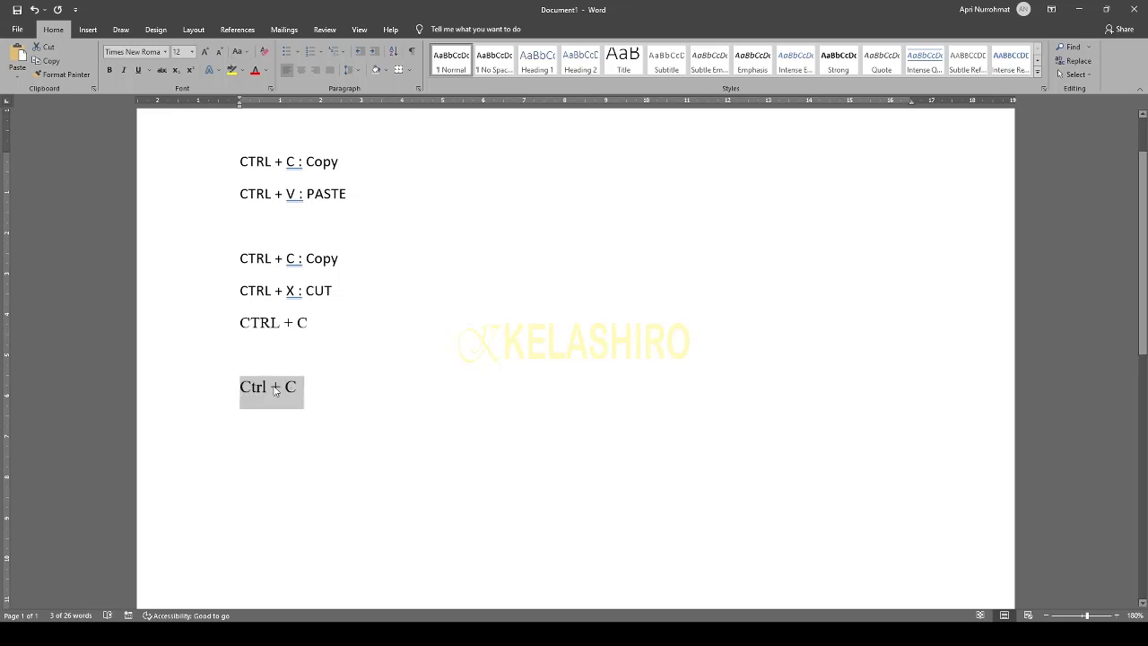
click(320, 403)
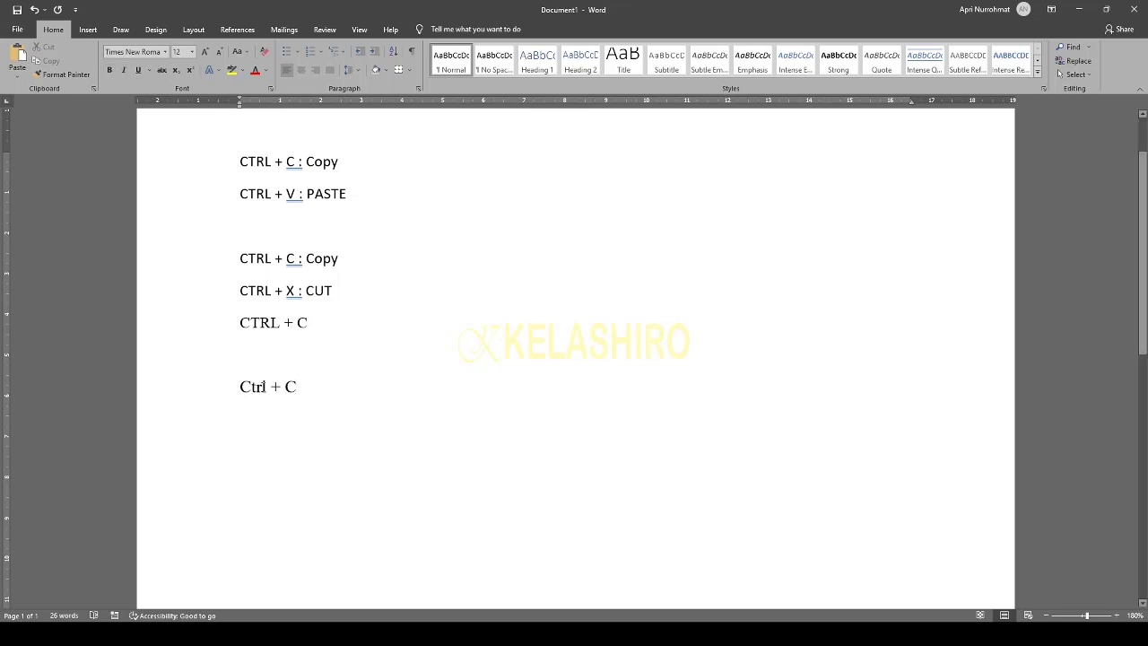
- Make the Ctrl + C line bold, then remove the bold again
triple_click(265, 386)
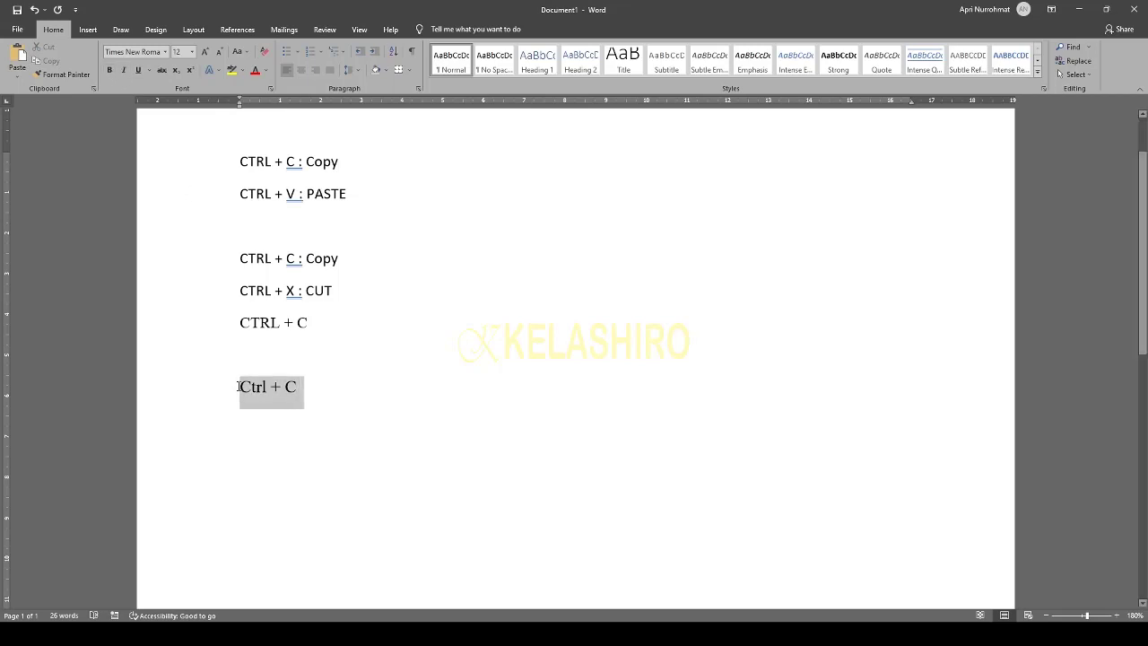
click(313, 392)
drag(311, 392, 252, 387)
click(110, 71)
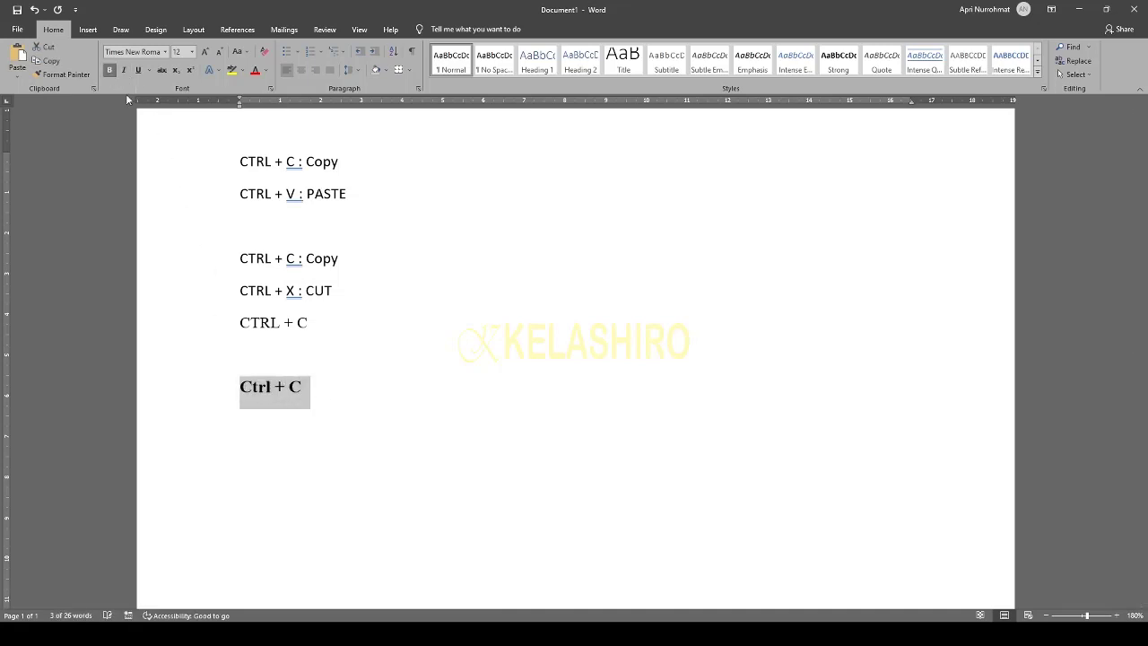
click(389, 395)
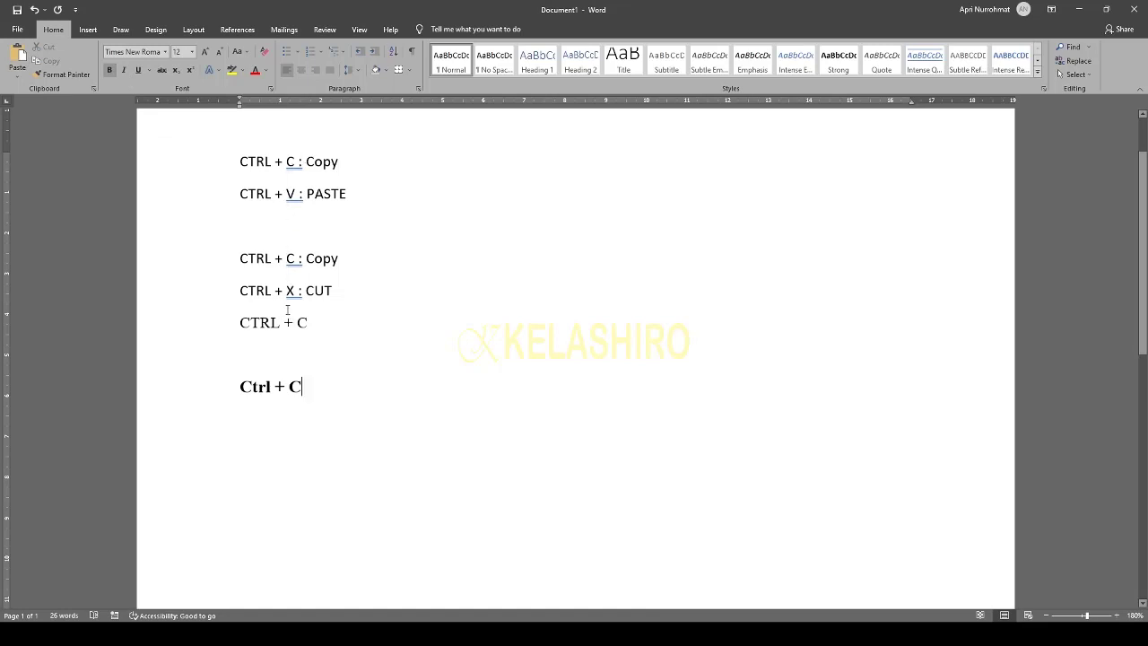
drag(310, 386, 239, 386)
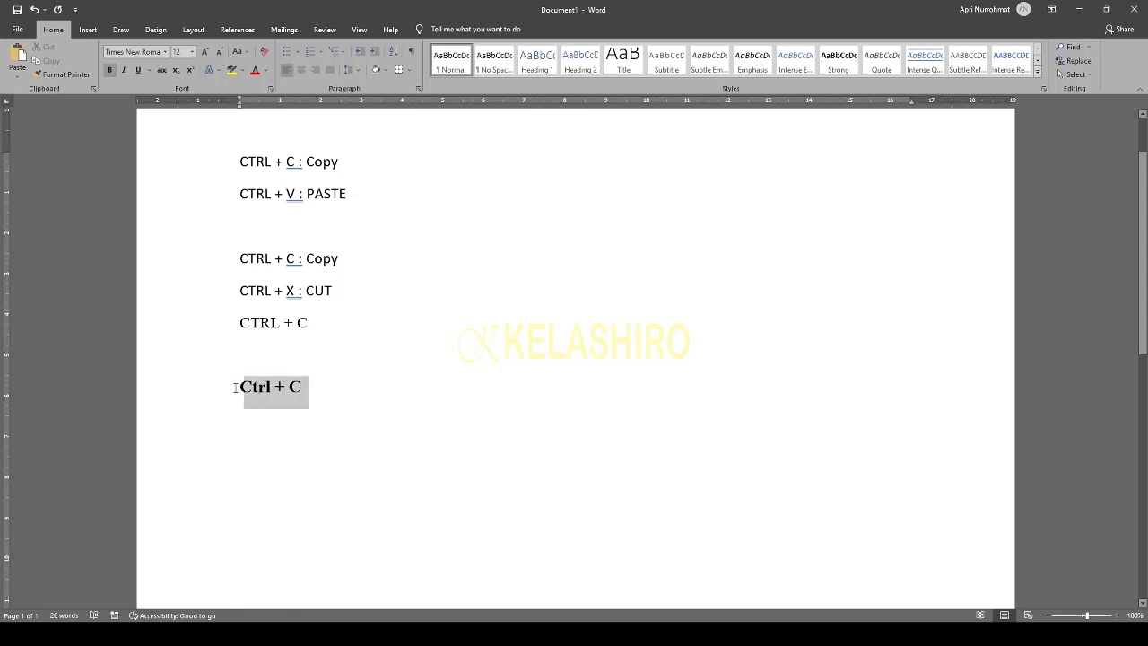
click(112, 70)
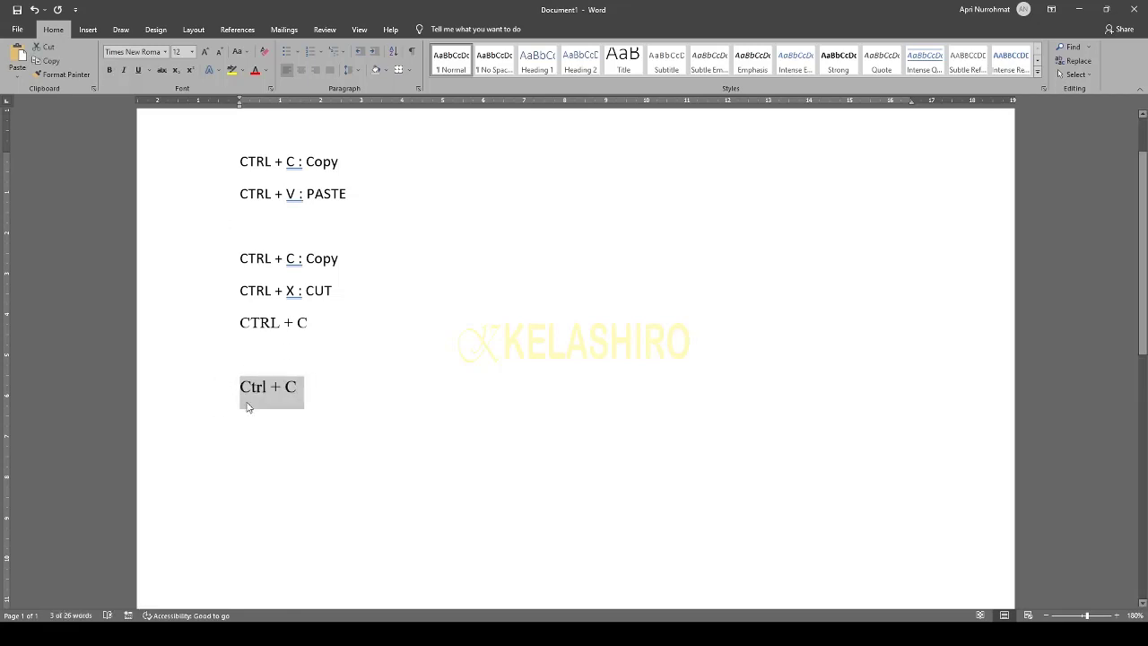
key(Up)
- Italicize the Ctrl + C line
drag(308, 389, 238, 388)
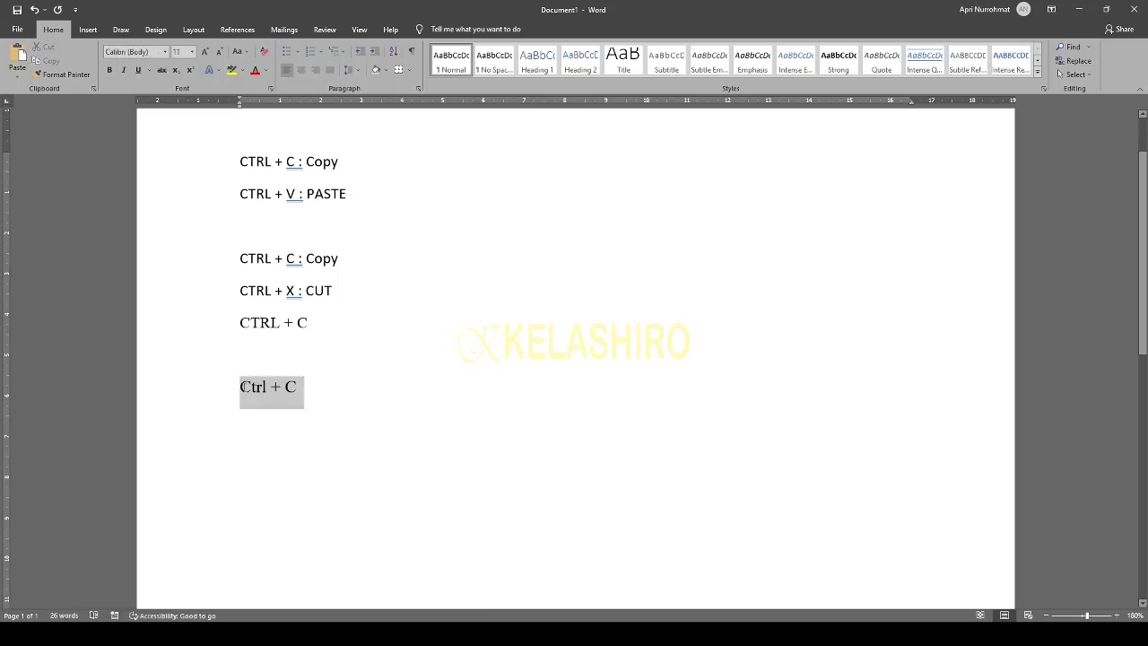
click(124, 71)
click(392, 408)
drag(305, 385, 239, 387)
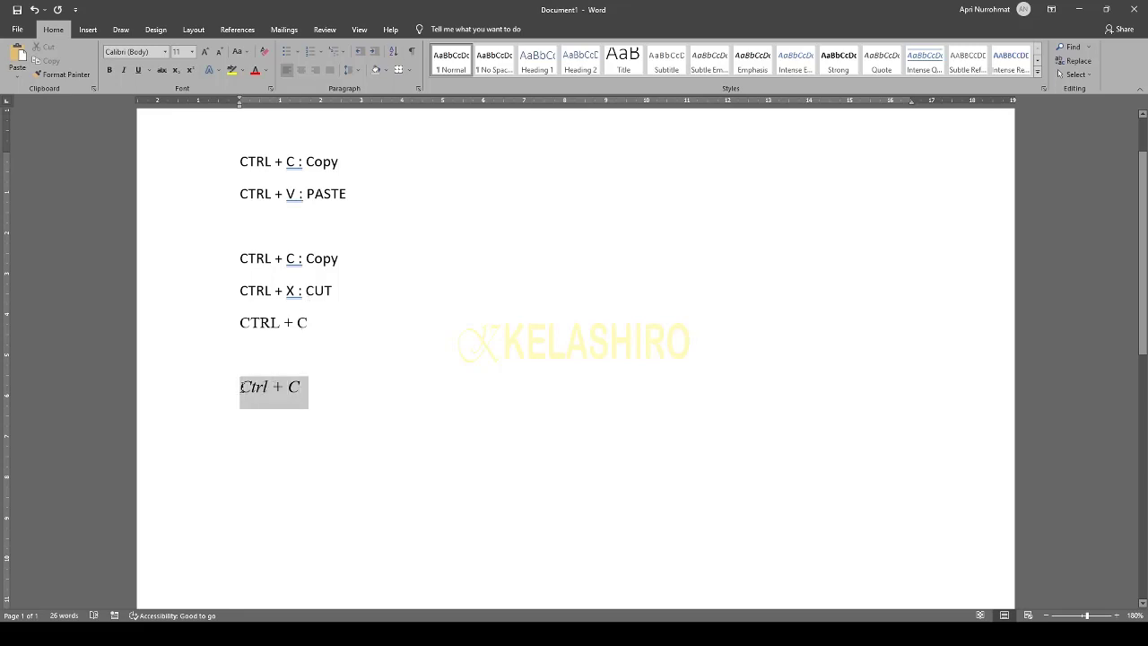
- Remove the italic from Ctrl + C and underline the line
click(124, 71)
click(399, 359)
click(310, 389)
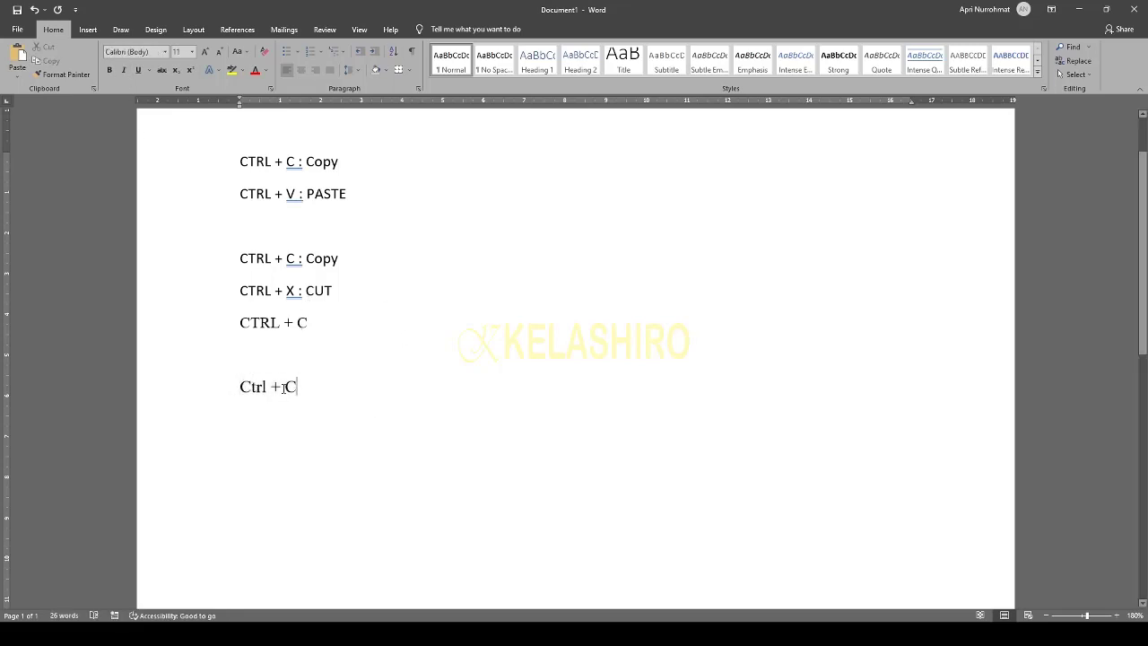
drag(301, 387, 238, 387)
click(140, 71)
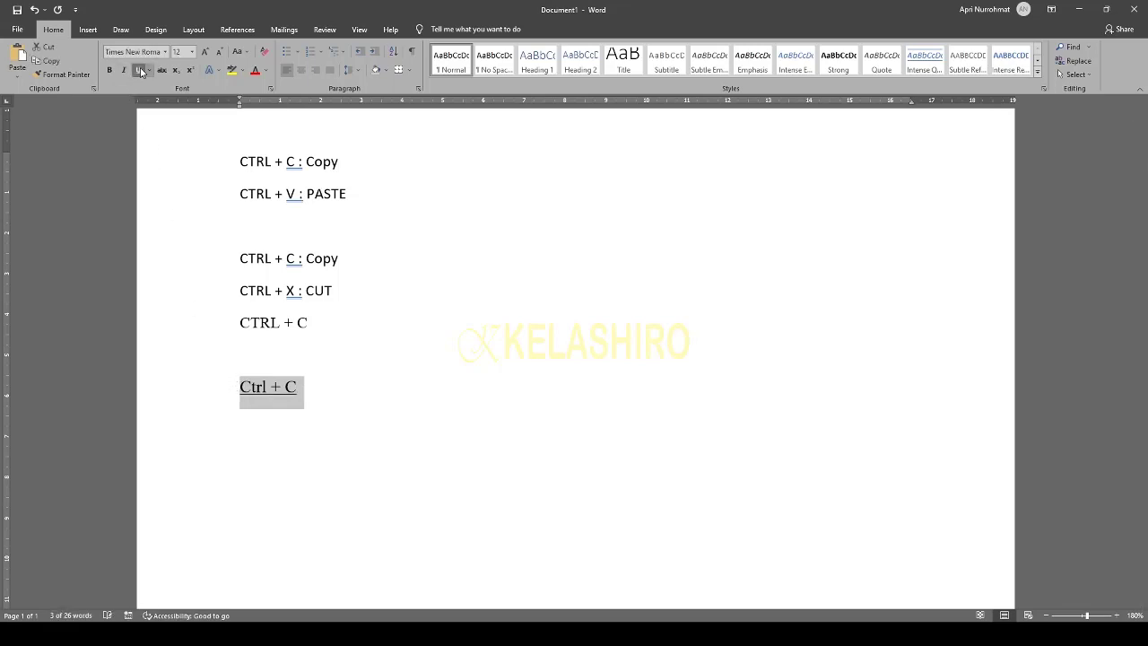
click(359, 376)
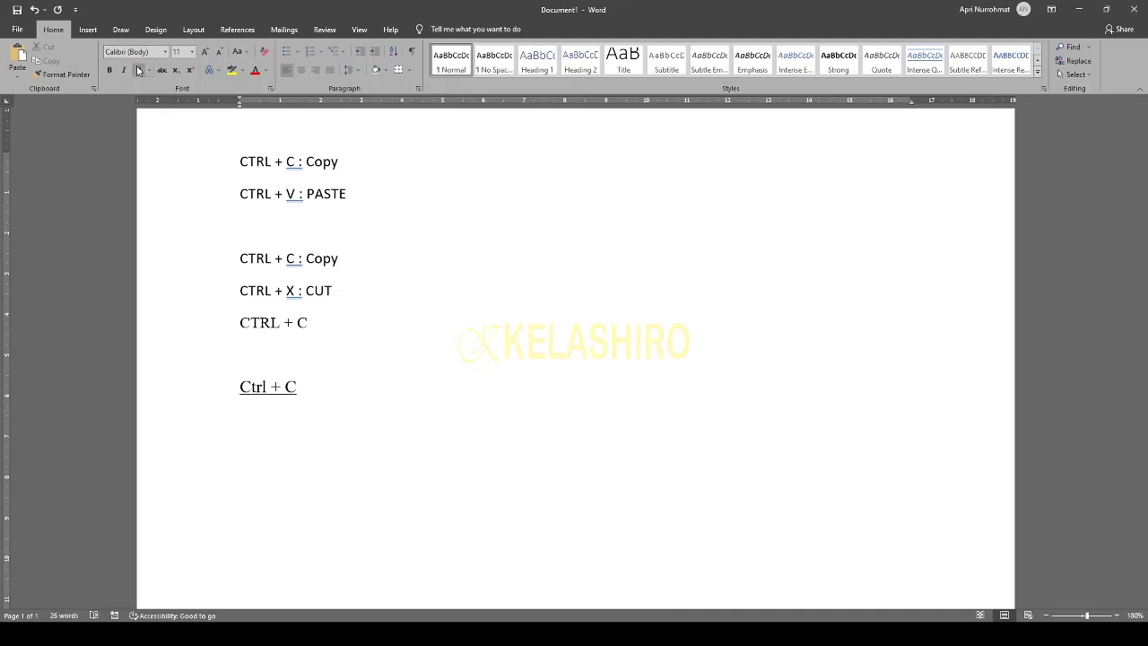
- Apply strikethrough to the Ctrl + C line, then remove it
triple_click(294, 391)
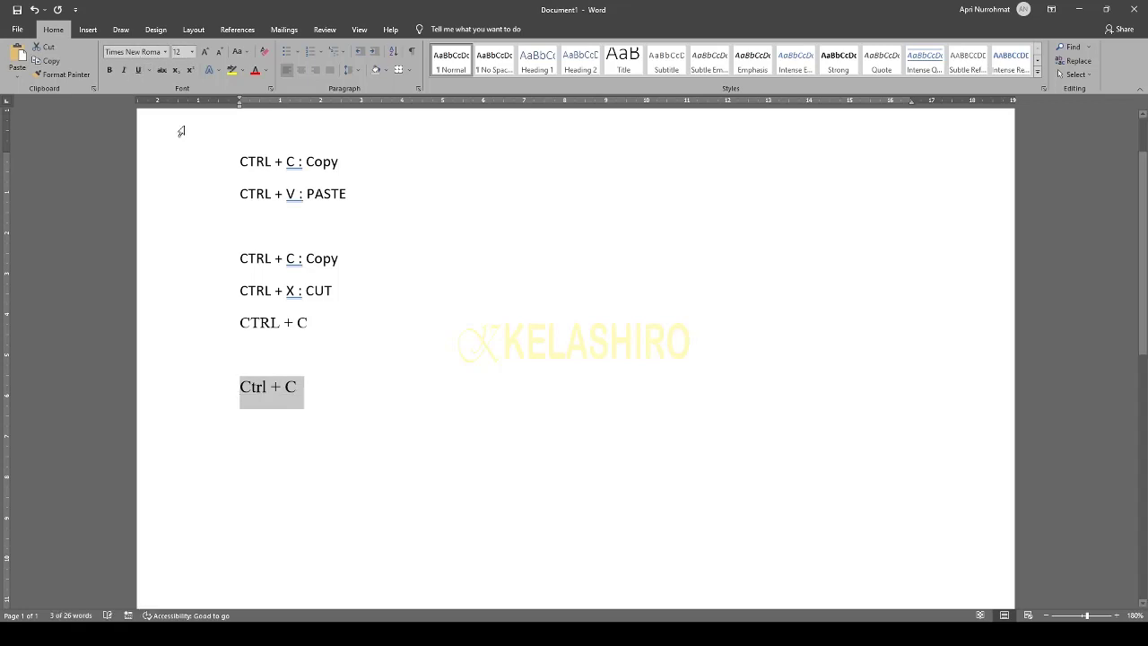
click(397, 374)
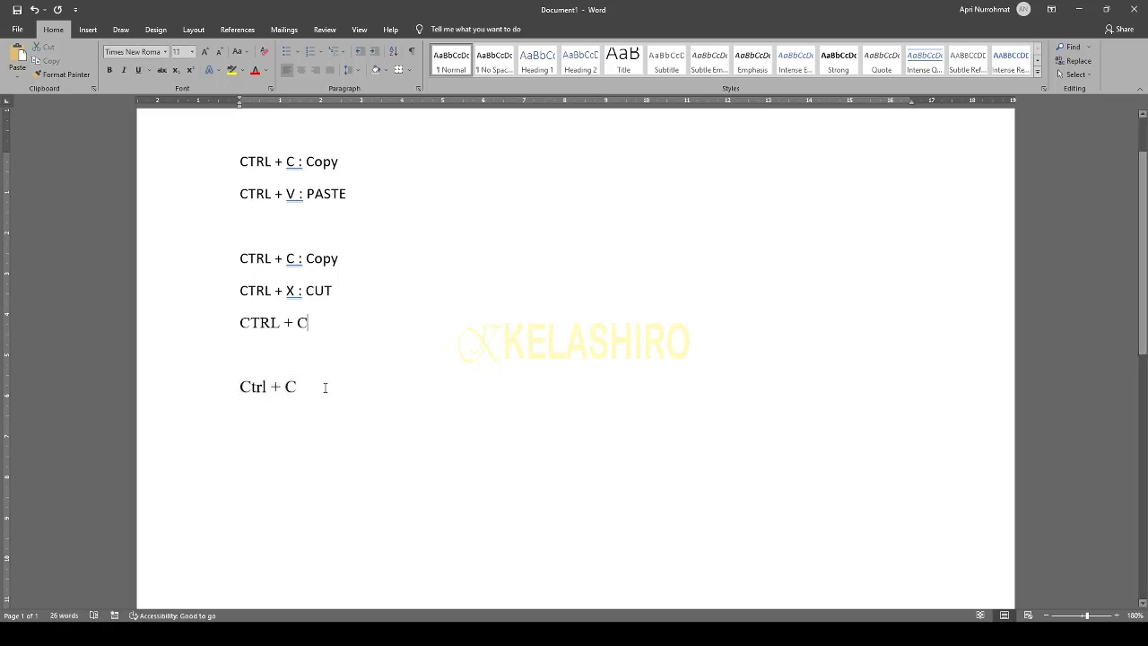
drag(308, 389, 239, 389)
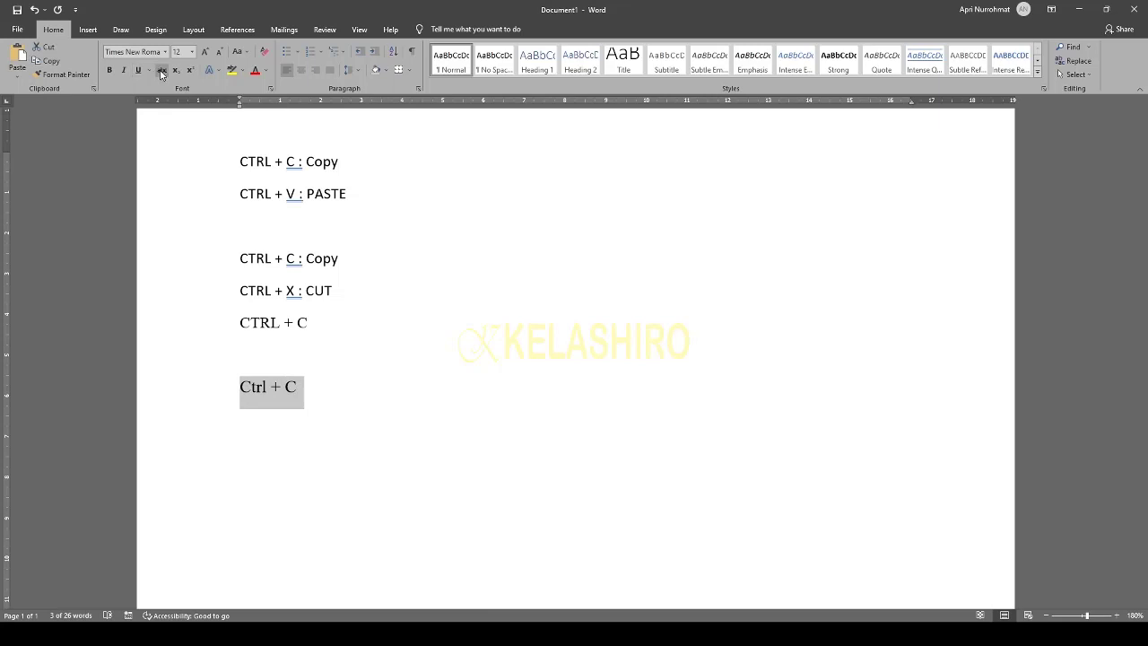
click(161, 71)
click(391, 425)
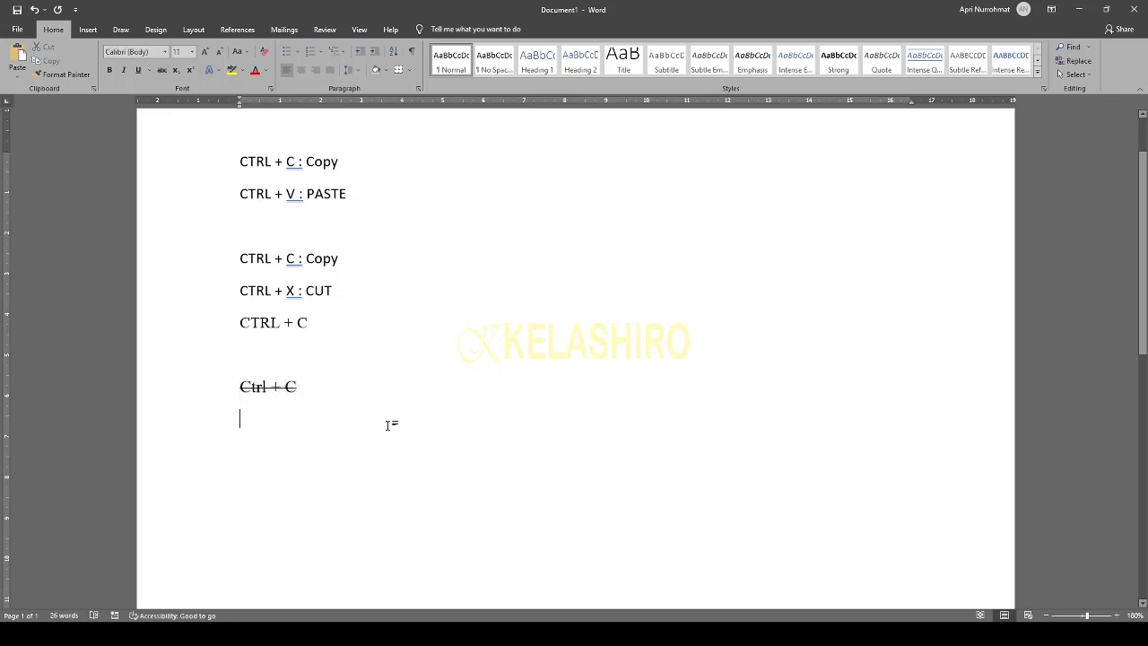
drag(305, 388, 231, 384)
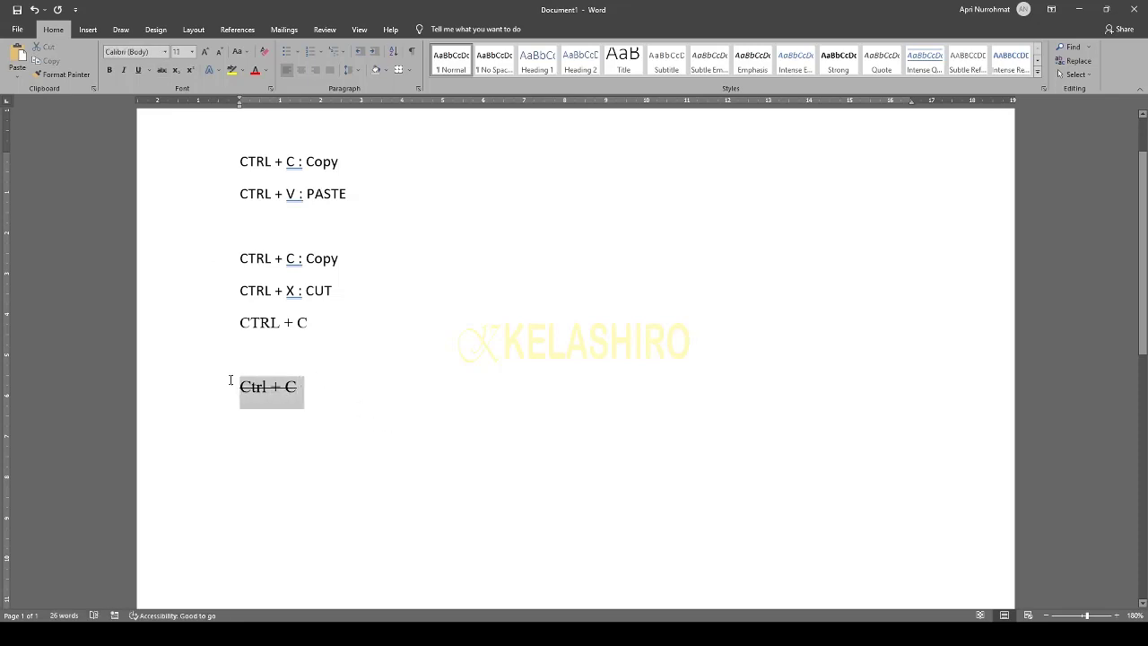
click(162, 71)
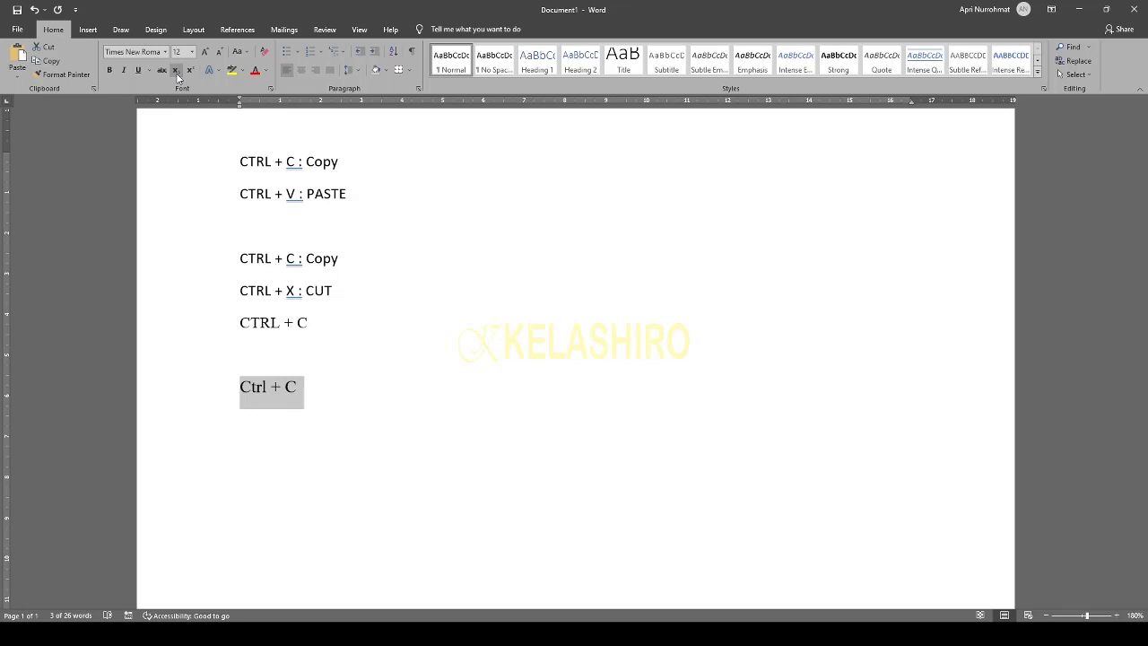
- Append a 2 to make 'Ctrl + C2', toggling the 2 to subscript and back
click(310, 398)
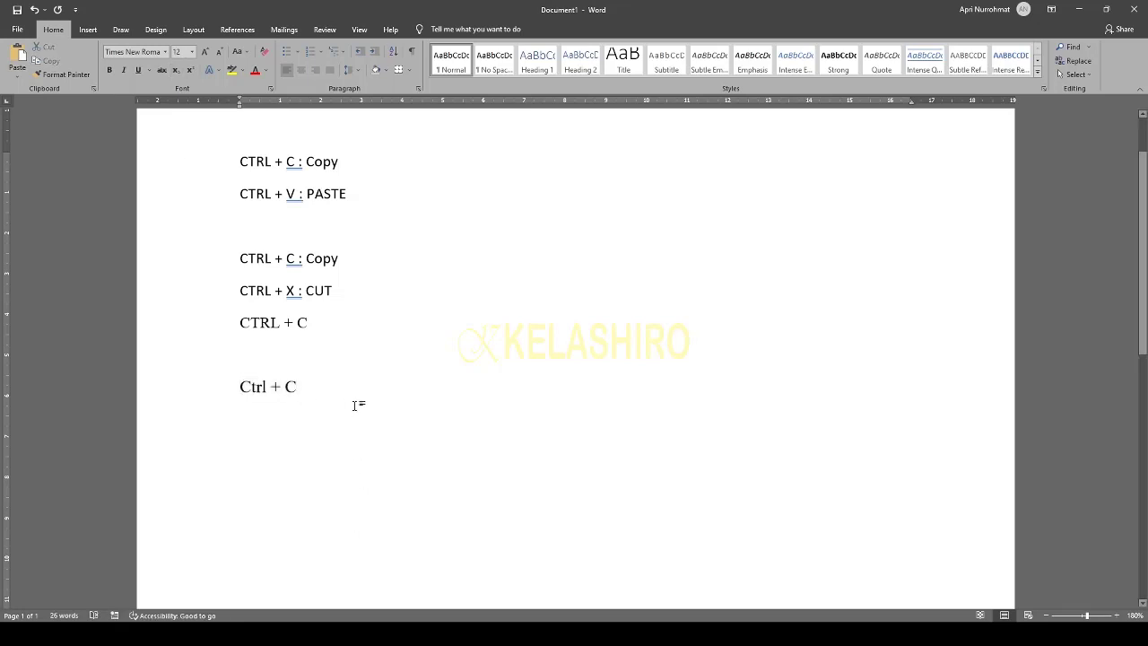
text(2)
key(shift+Left)
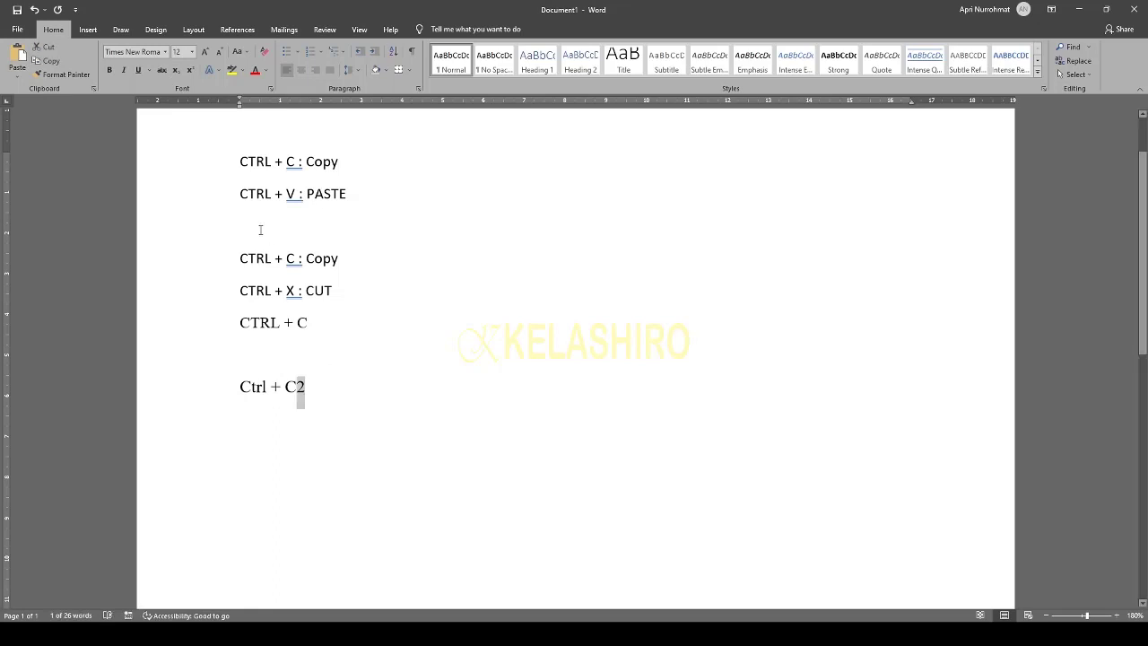
click(175, 70)
click(328, 418)
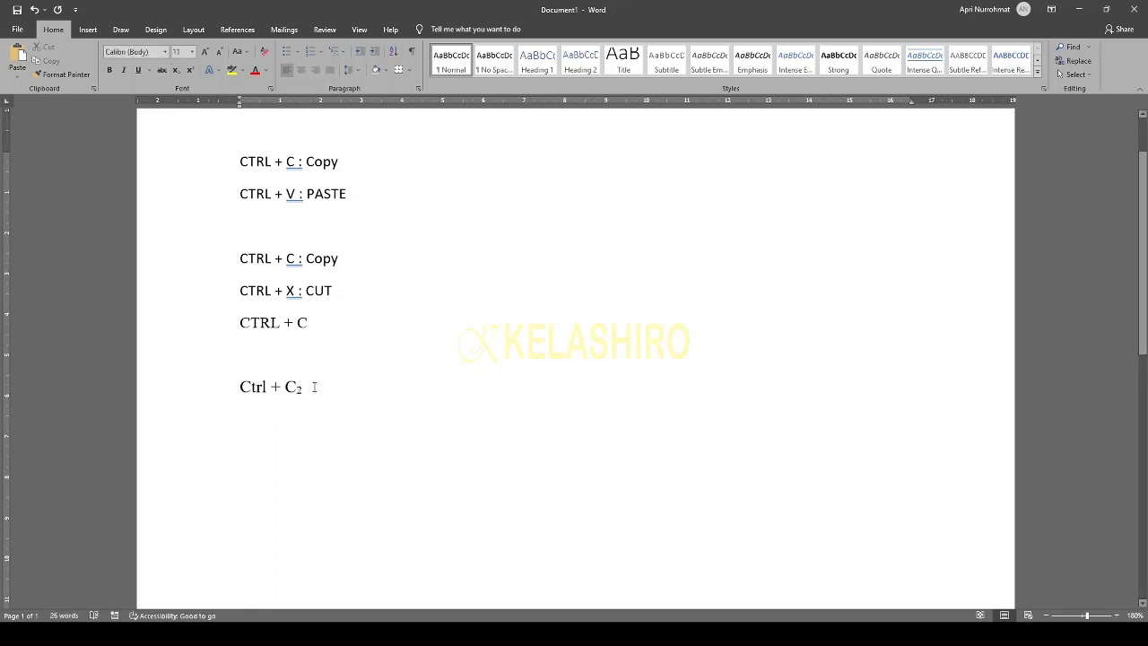
click(309, 386)
drag(303, 387, 292, 389)
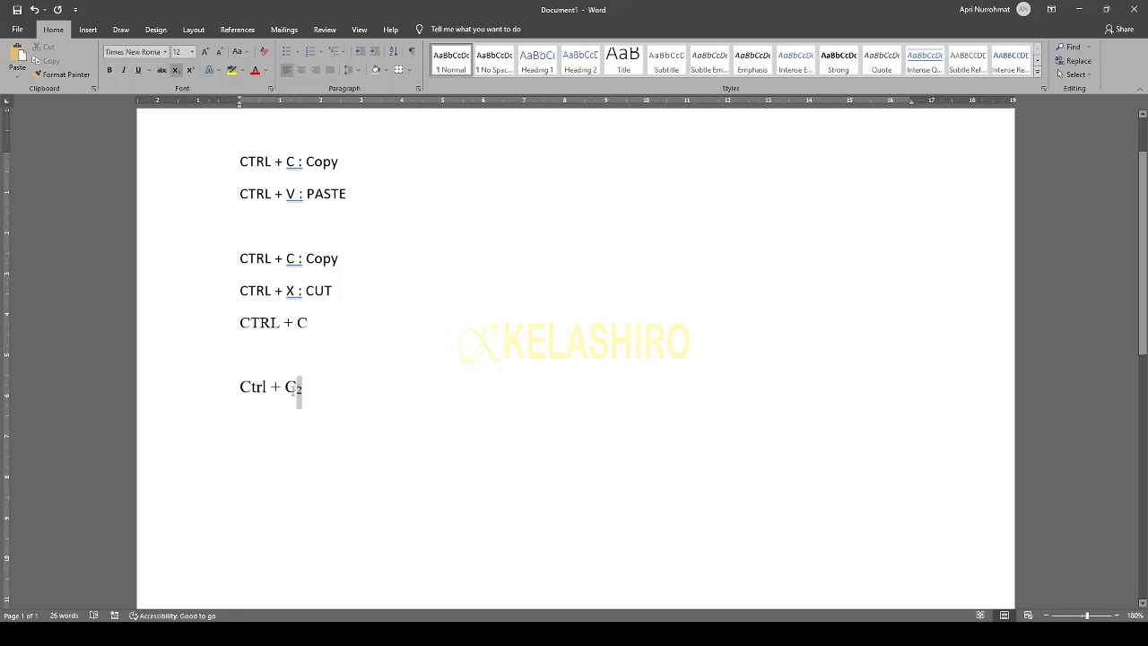
click(176, 71)
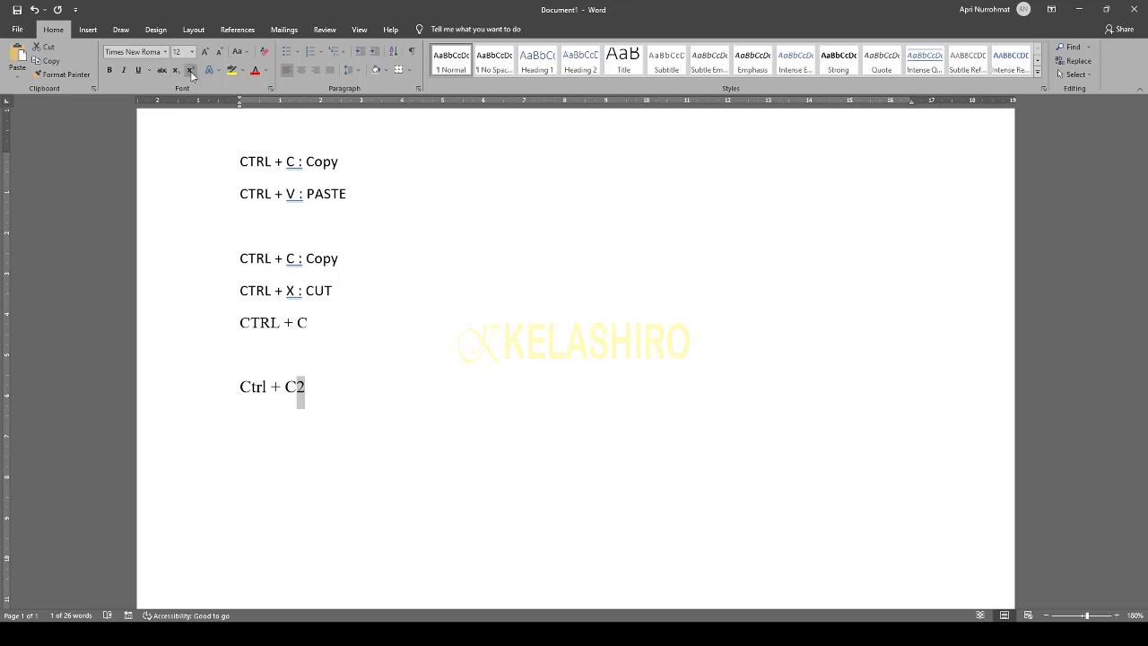
- Toggle superscript on the 2 and back off, then preview the Text Effects options
click(190, 71)
click(190, 71)
click(220, 71)
click(386, 403)
- Try yellow and pink highlights on C2, then close the highlight colours without picking one
drag(392, 400, 289, 389)
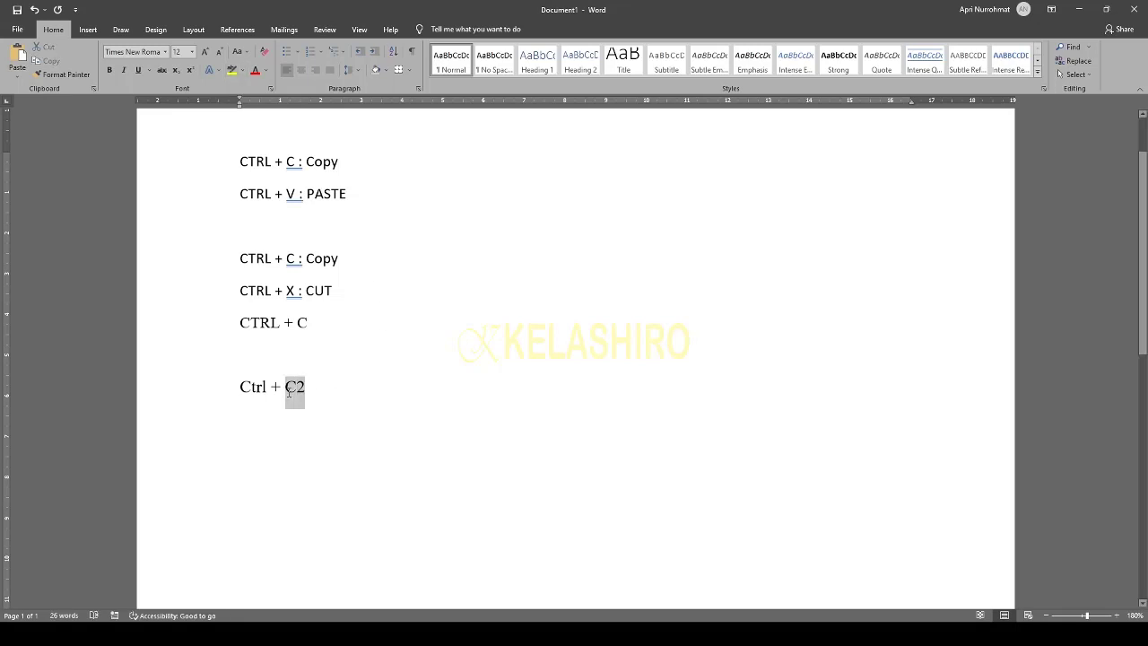
click(231, 71)
click(387, 386)
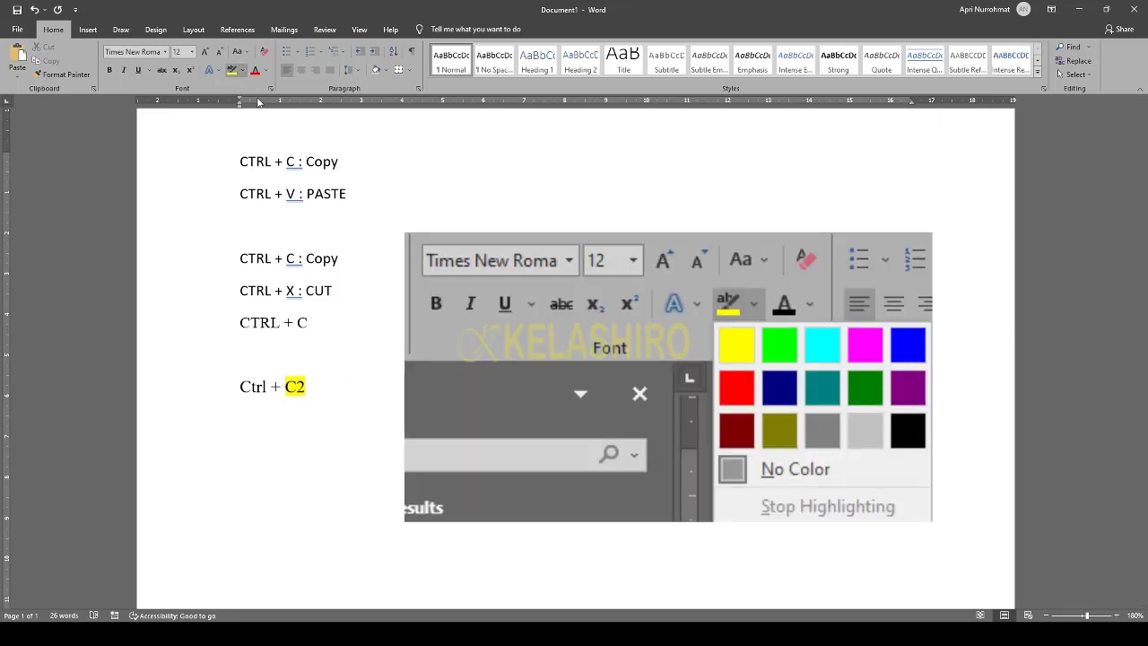
click(293, 87)
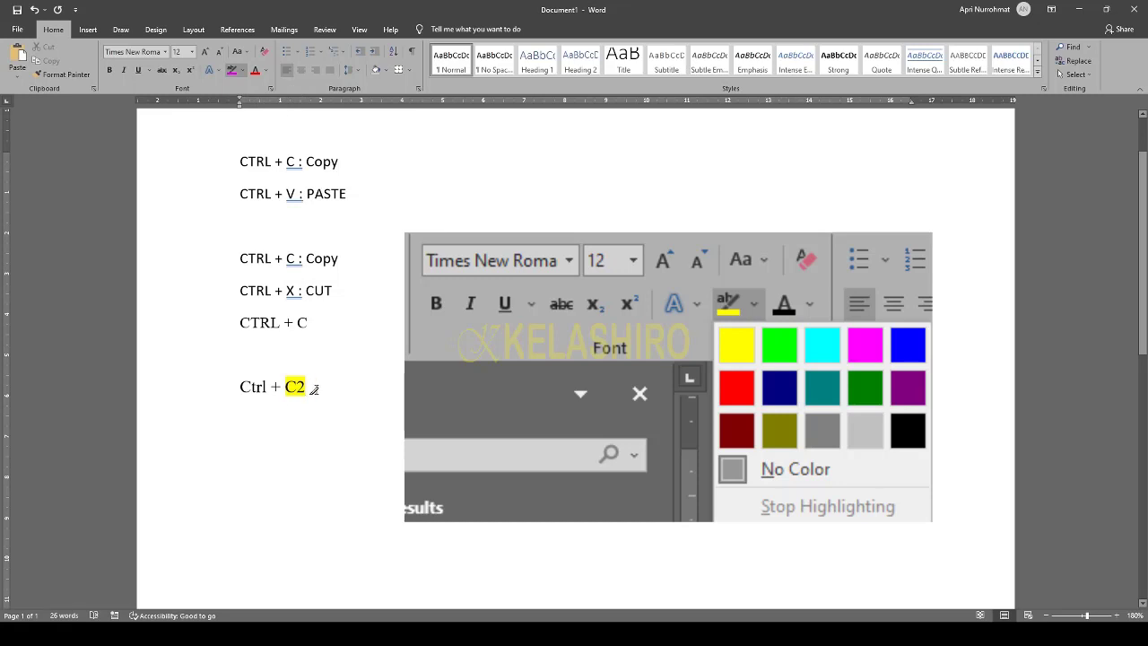
click(286, 386)
drag(305, 386, 286, 386)
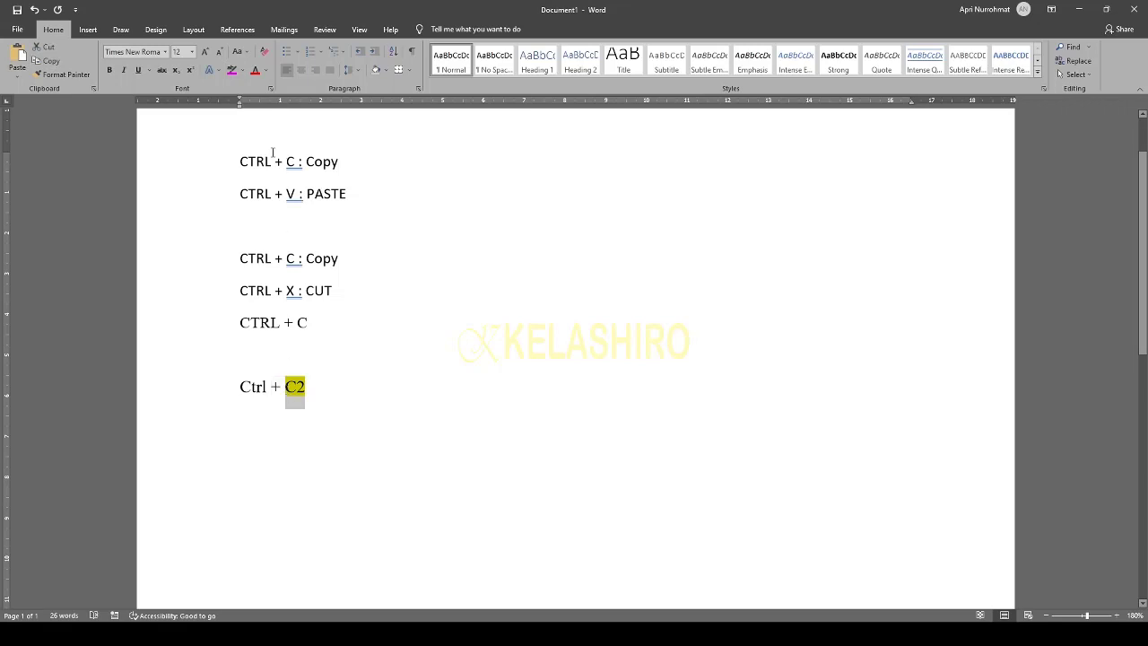
click(245, 73)
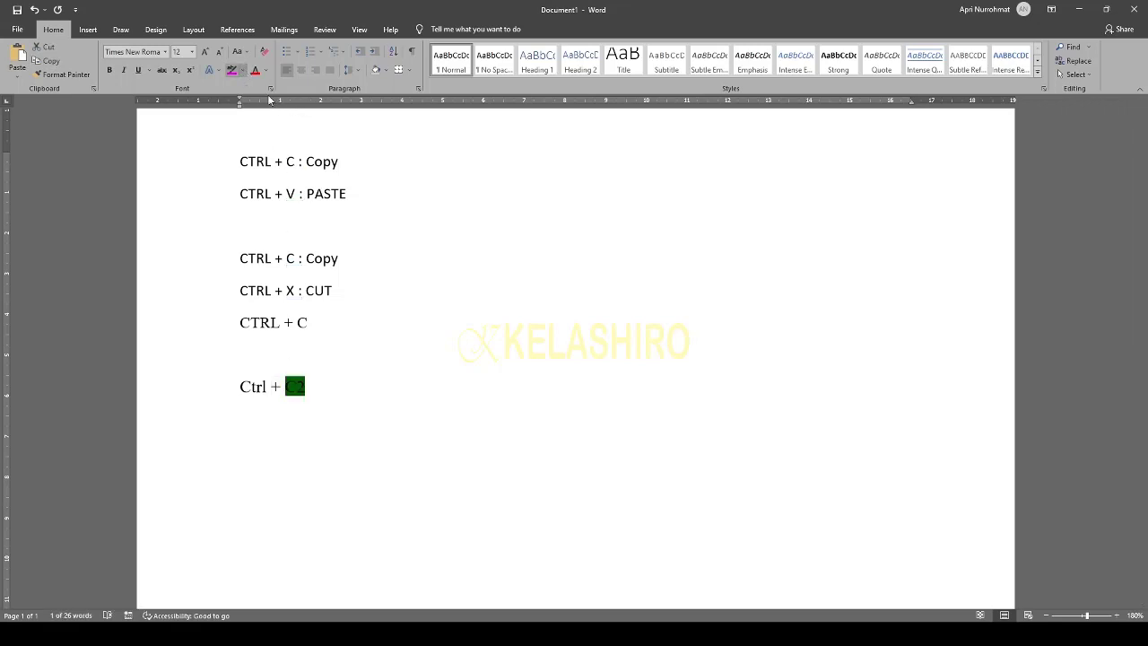
click(292, 307)
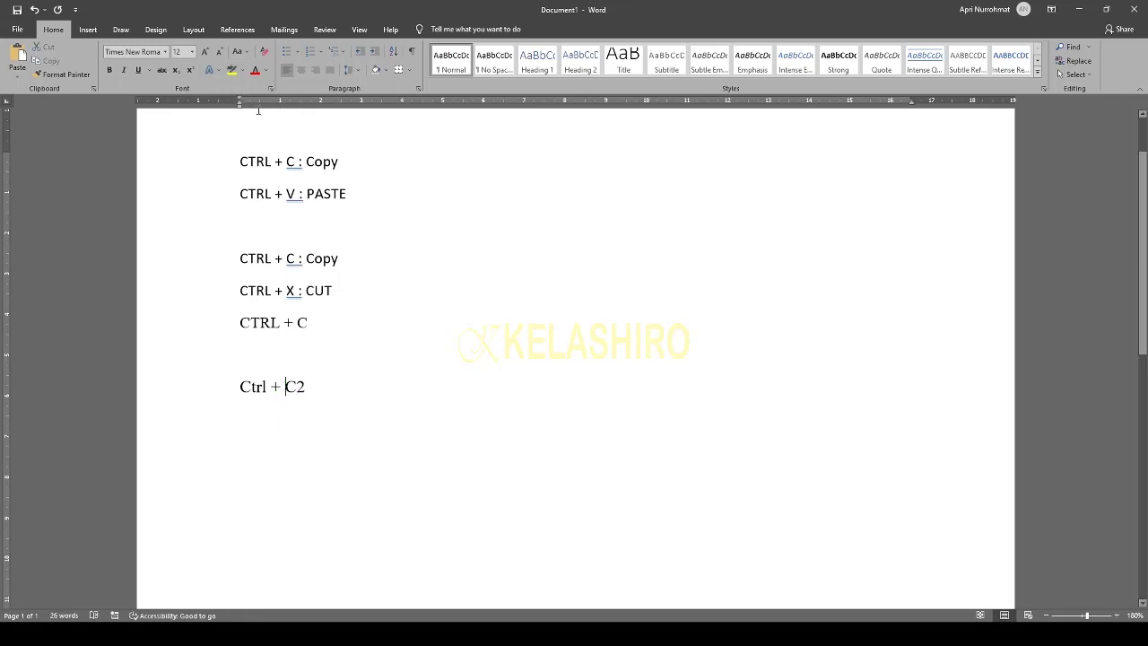
drag(285, 387, 306, 387)
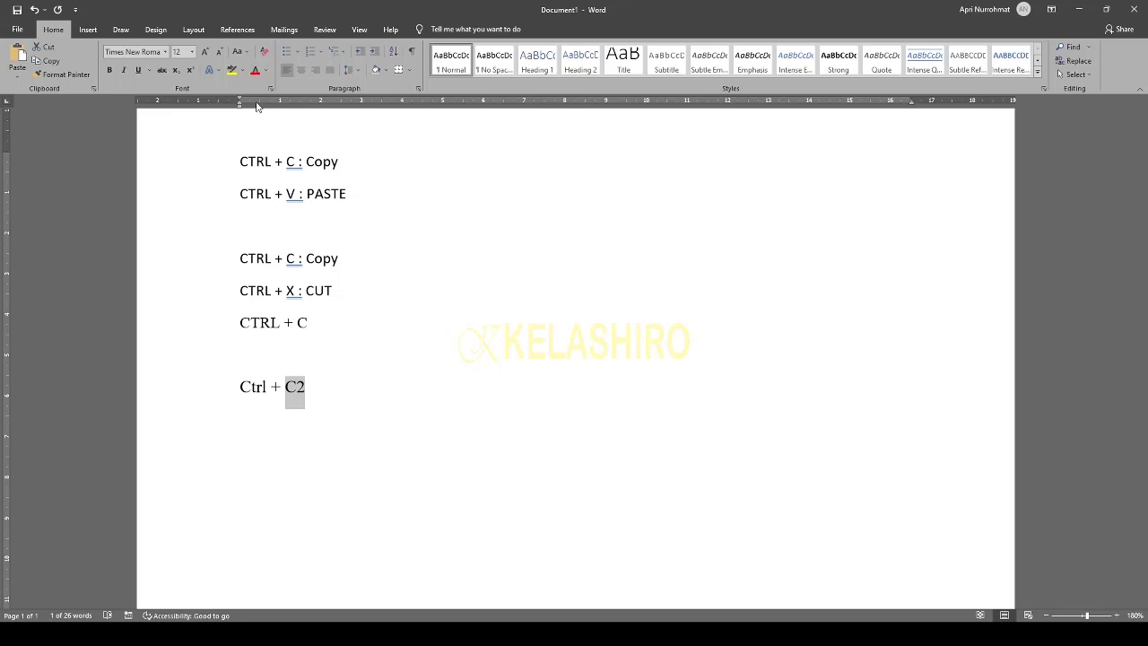
- Colour C2 red, then yellow, then set it back to black
click(293, 397)
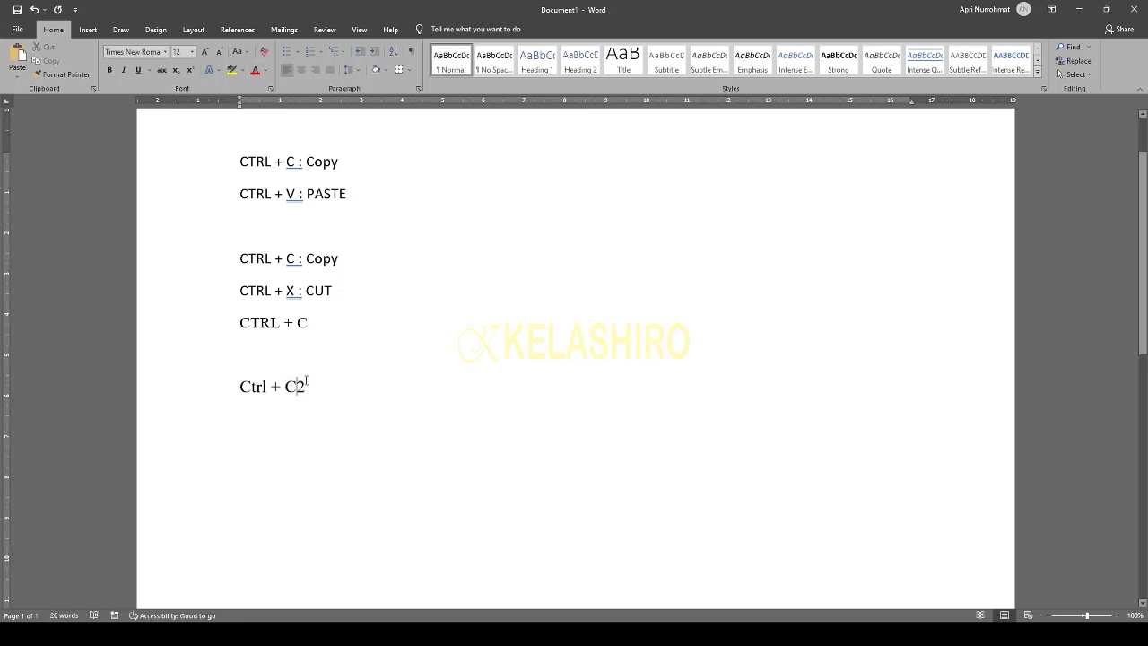
drag(306, 384, 287, 384)
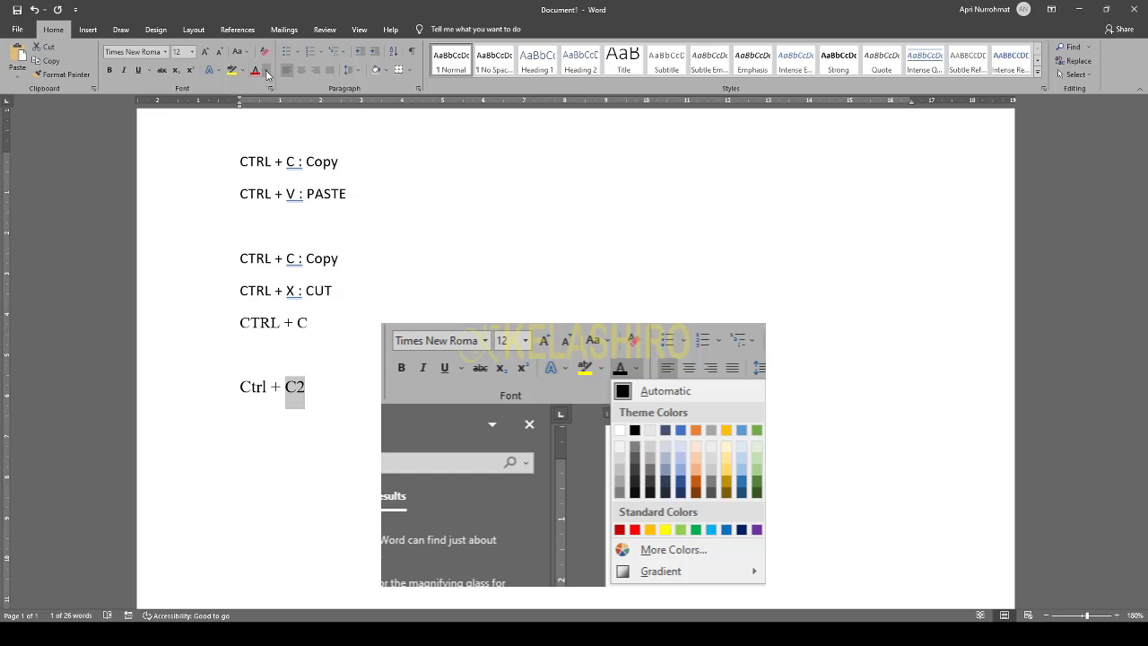
click(255, 70)
click(327, 422)
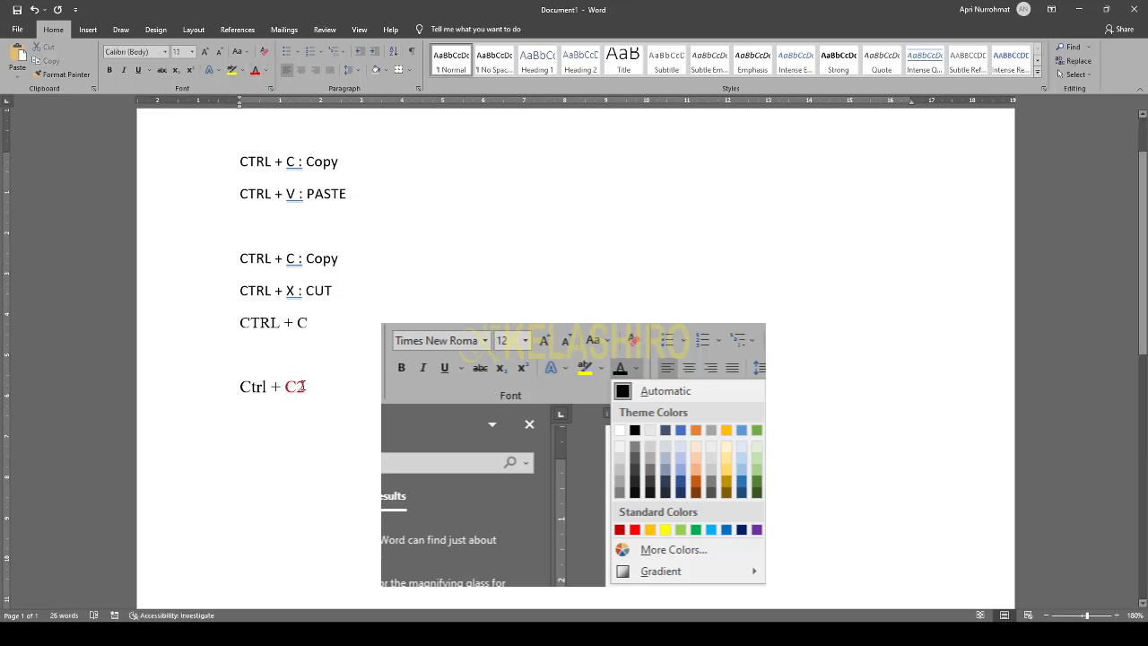
drag(308, 387, 288, 386)
click(267, 71)
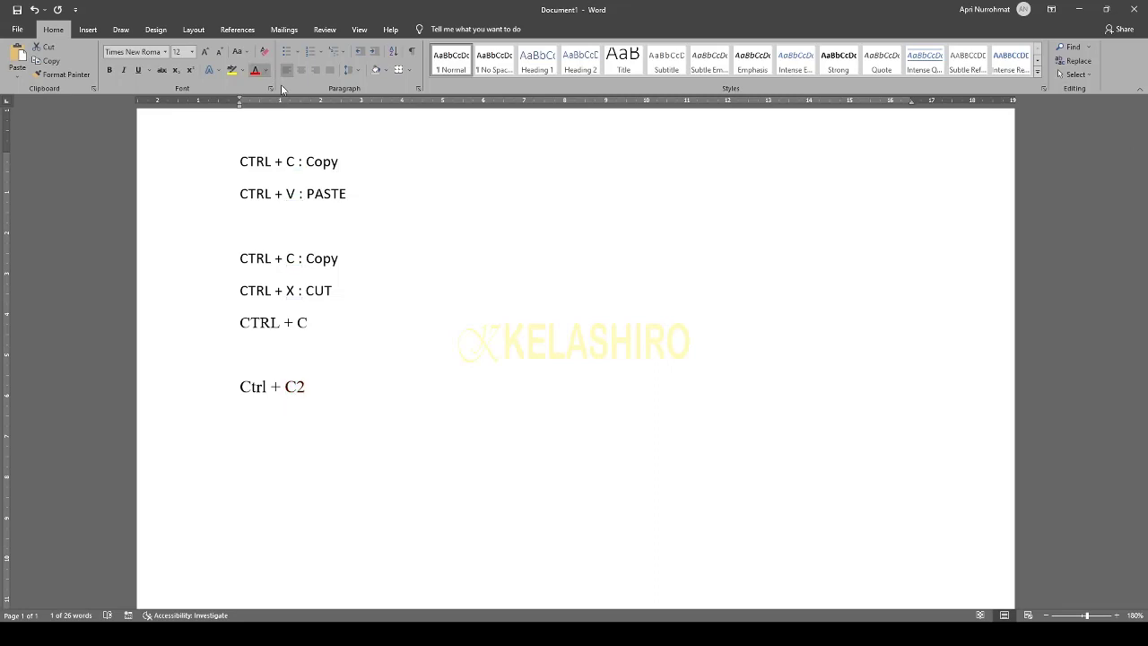
click(288, 183)
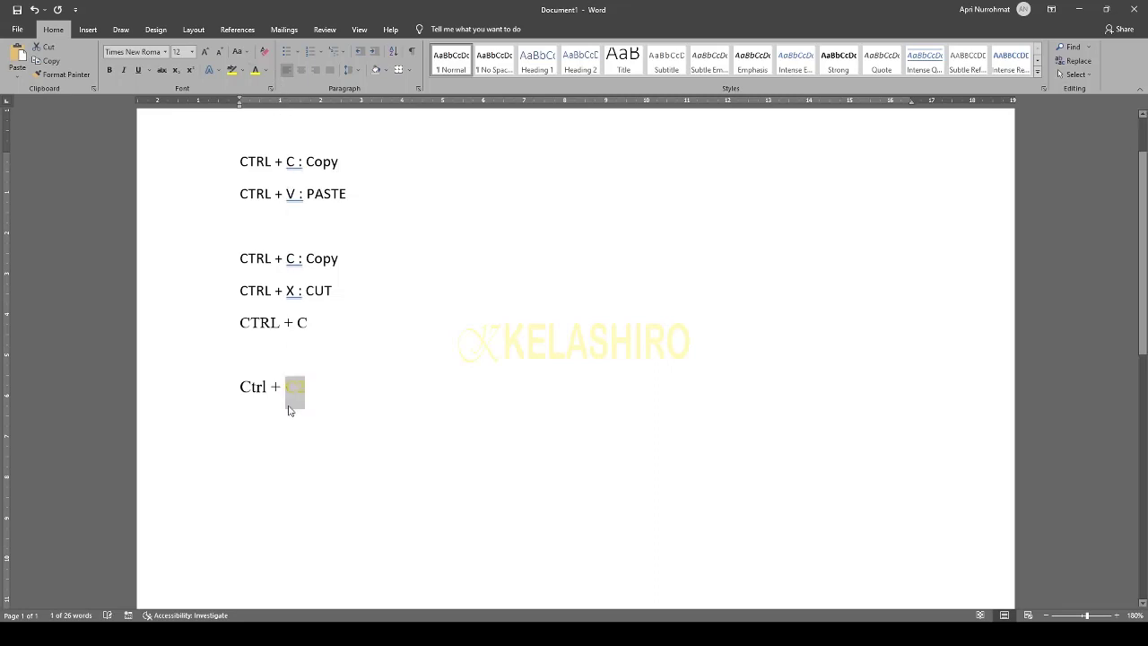
click(309, 391)
drag(310, 387, 286, 388)
click(263, 72)
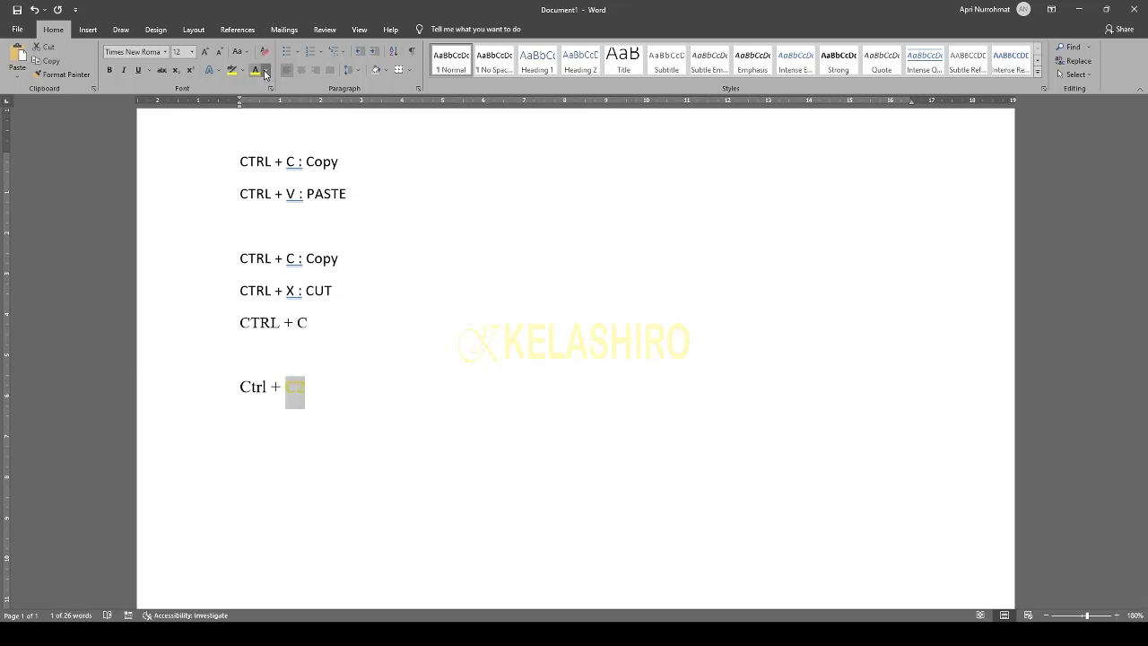
click(273, 125)
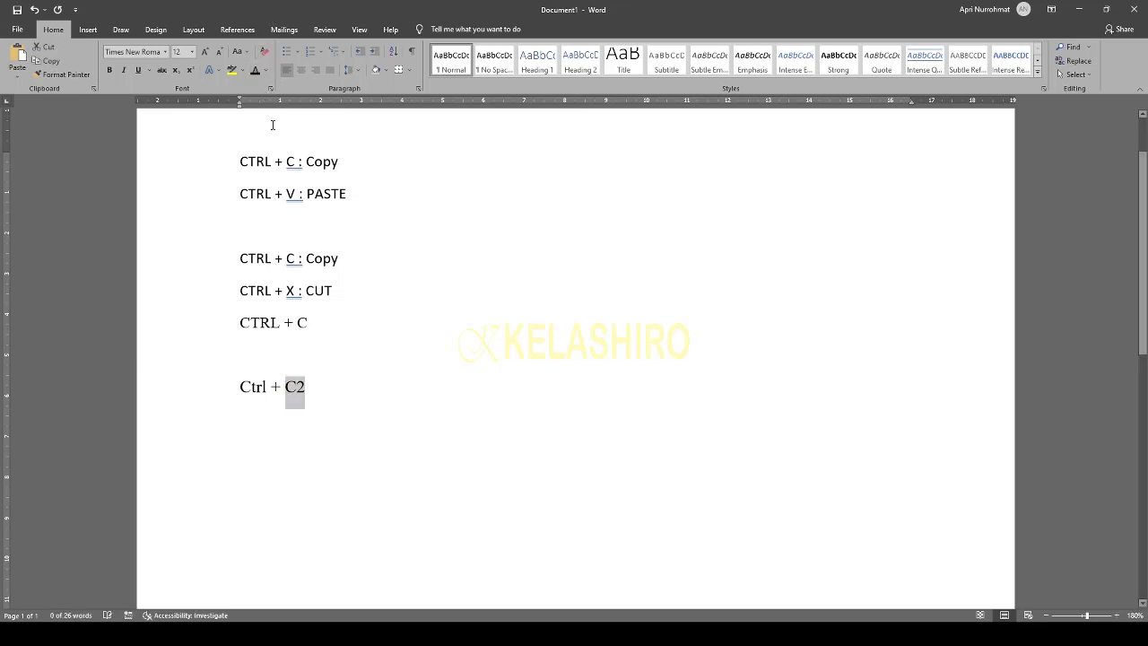
click(333, 387)
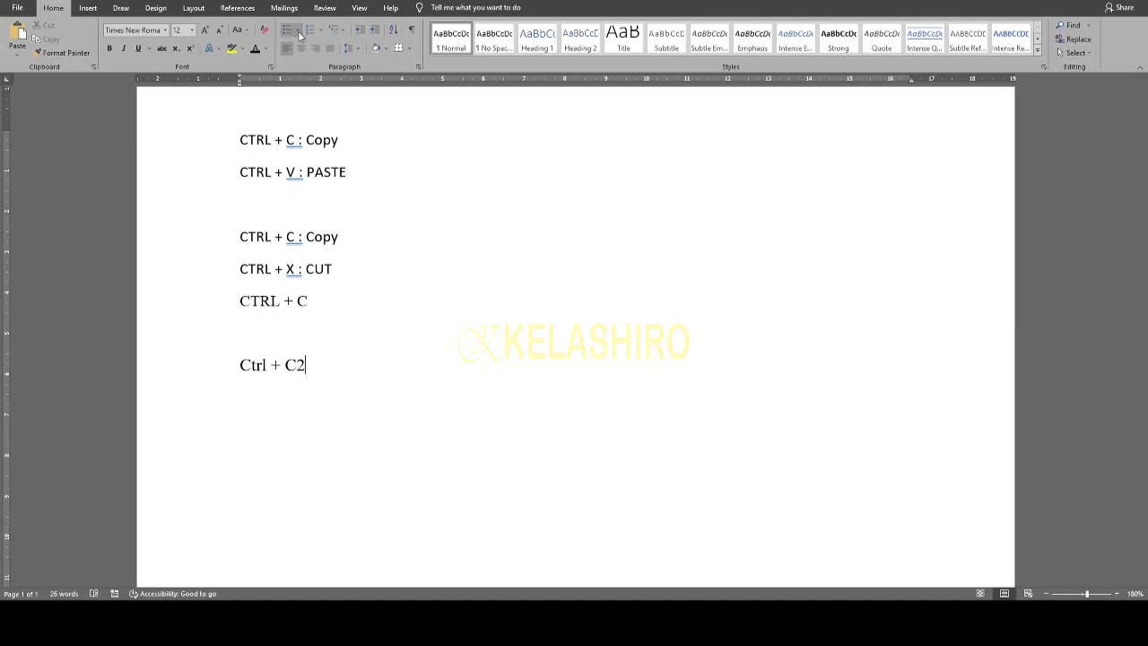
click(300, 35)
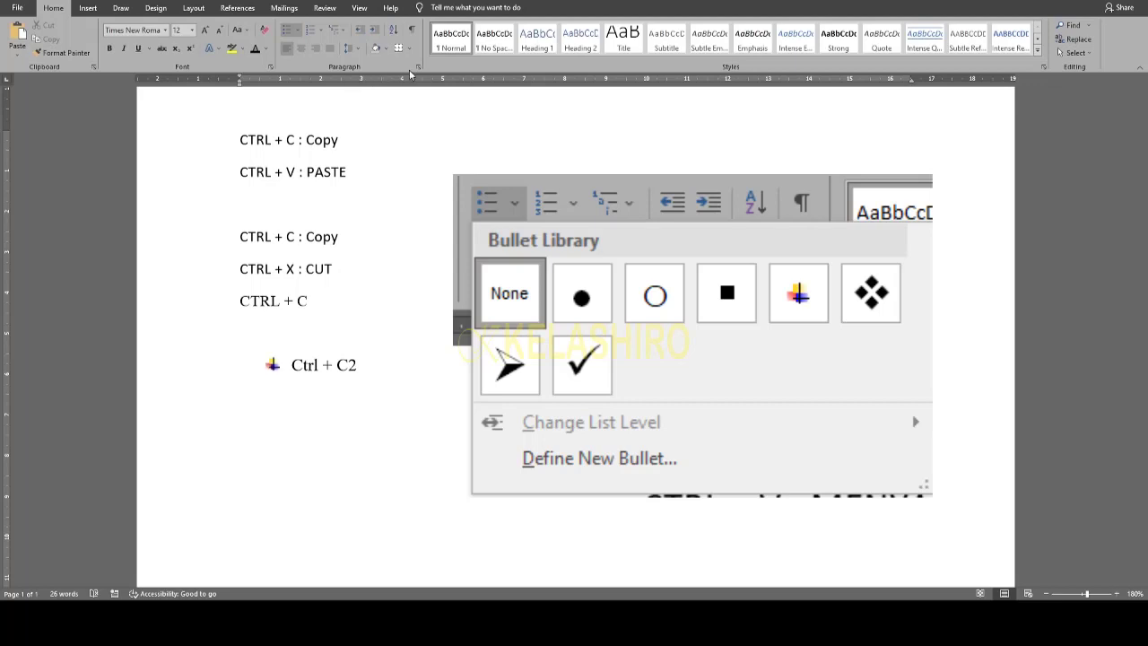
click(438, 68)
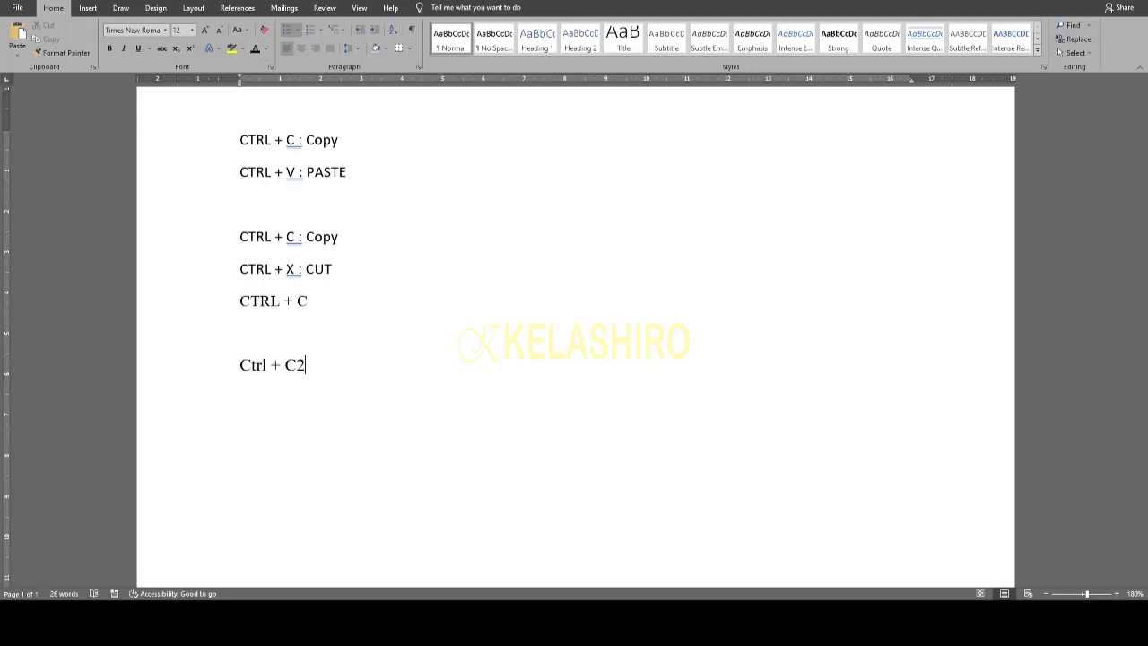
click(333, 2)
click(321, 34)
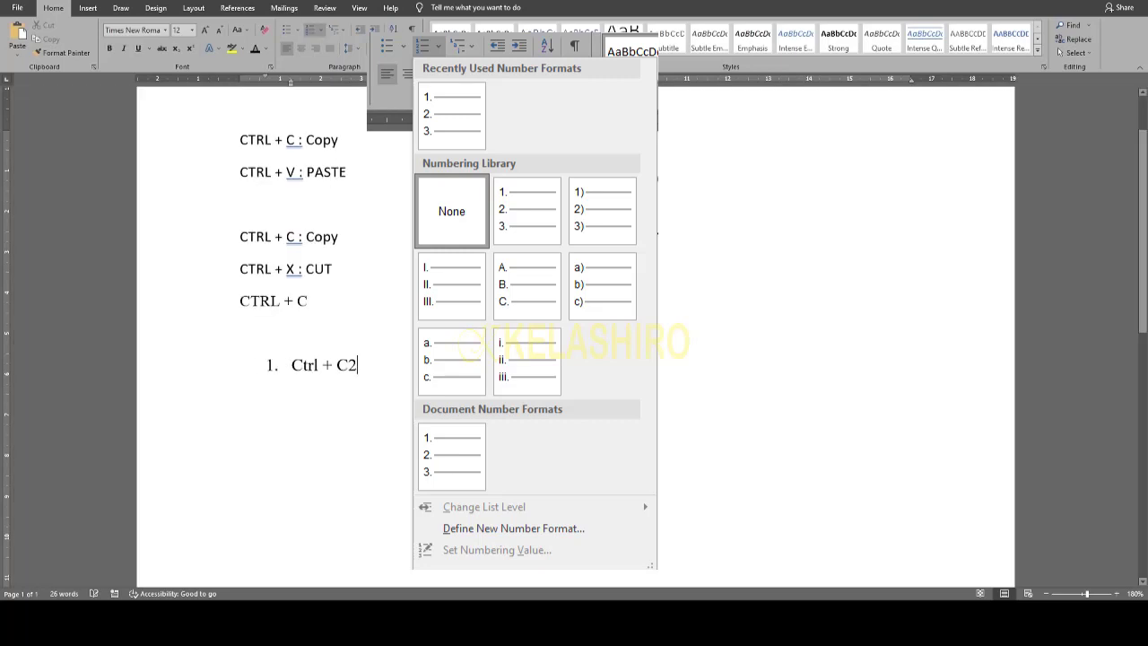
key(Return)
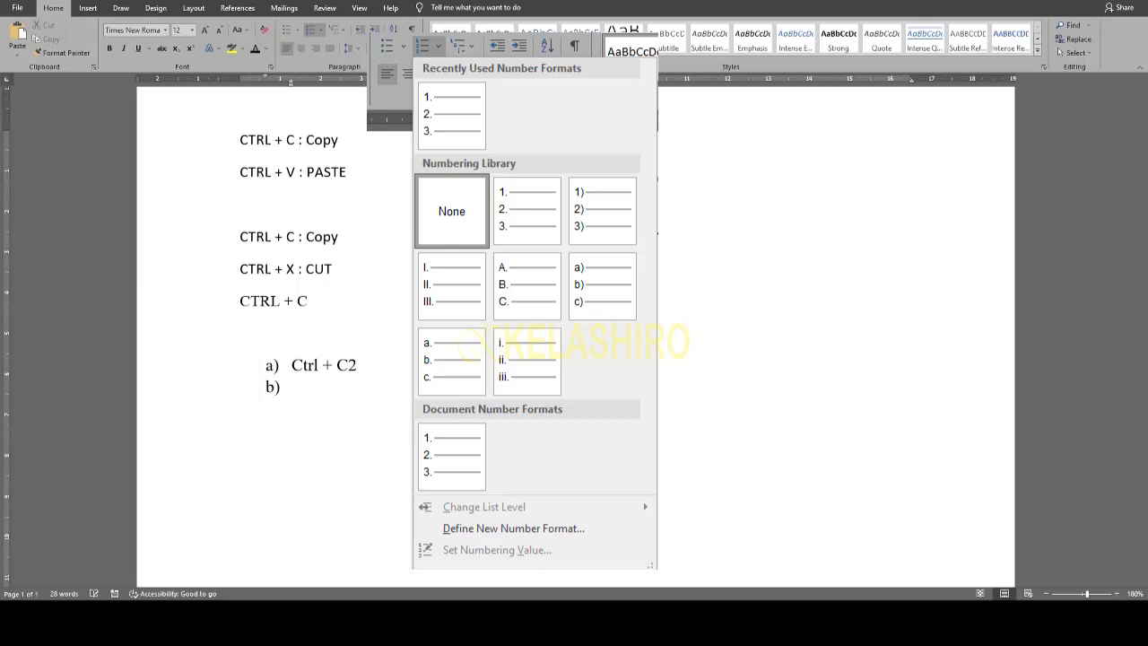
click(334, 153)
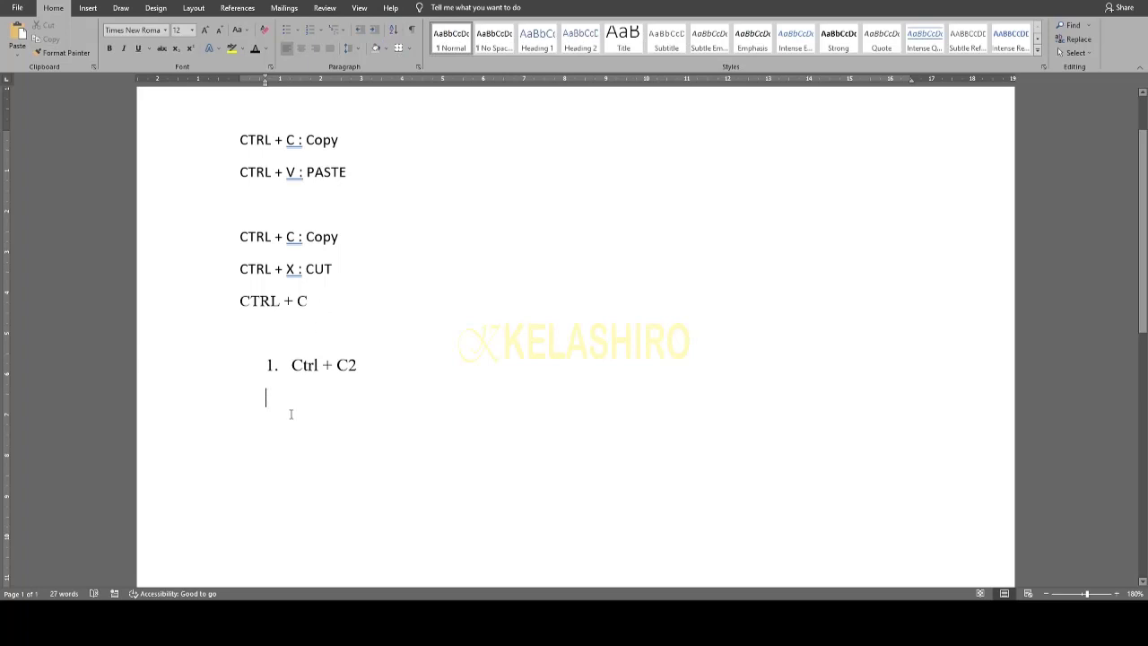
key(BackSpace)
key(BackSpace)
key(Home)
key(BackSpace)
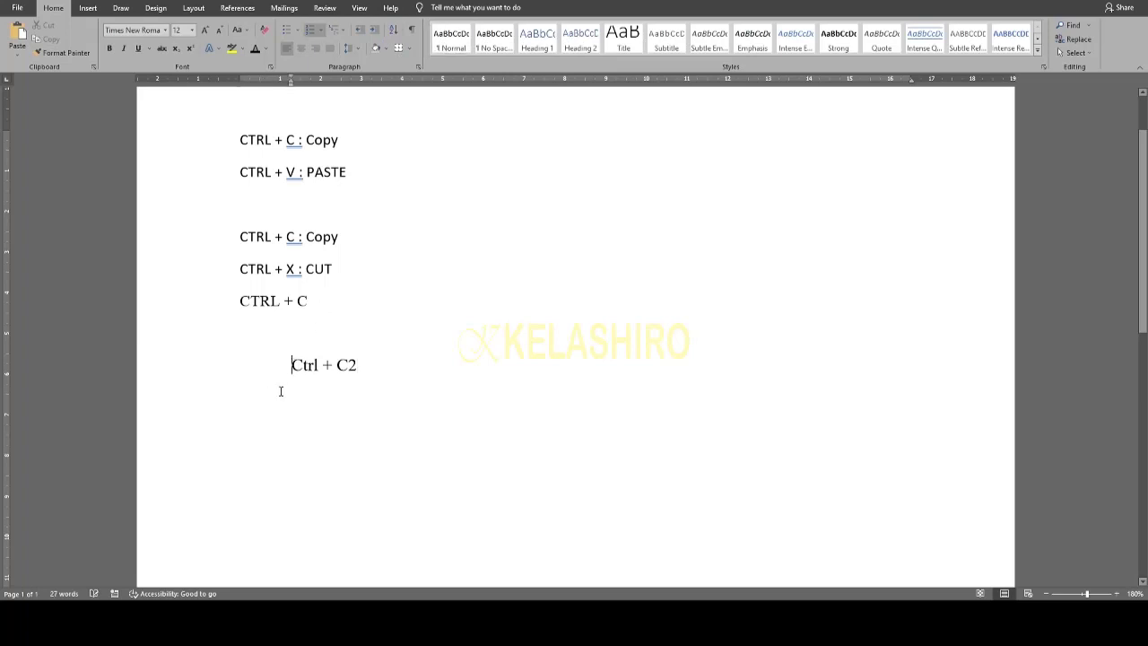
key(BackSpace)
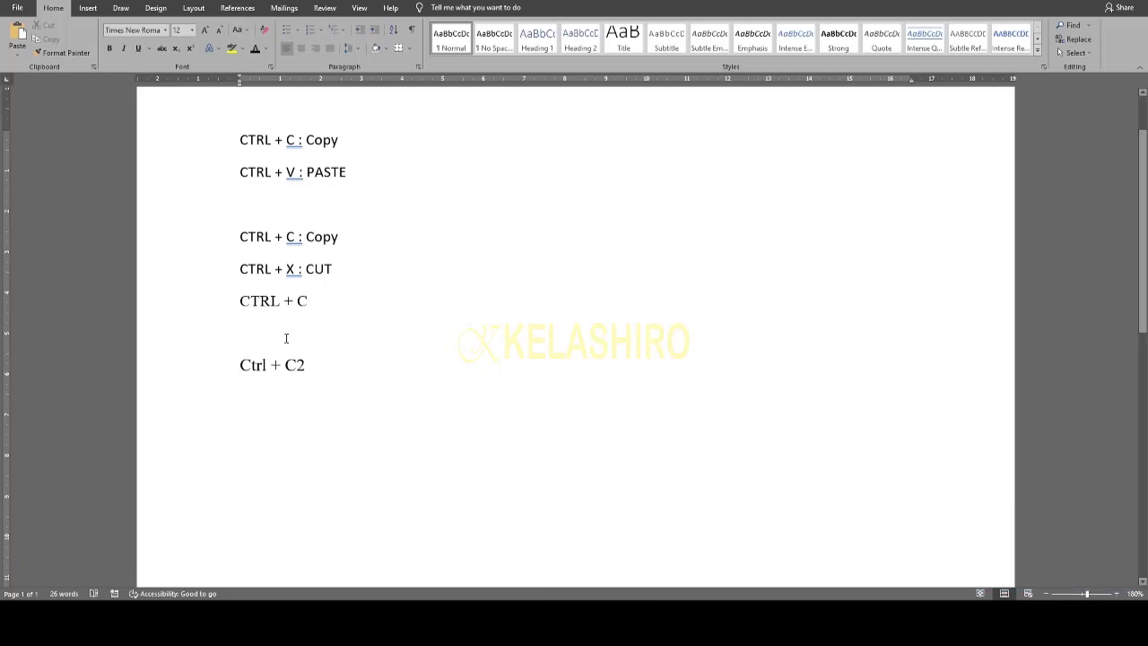
- Number the Ctrl + C2 line and add list items 'aaa' and 'bbb' below it
click(311, 30)
click(371, 364)
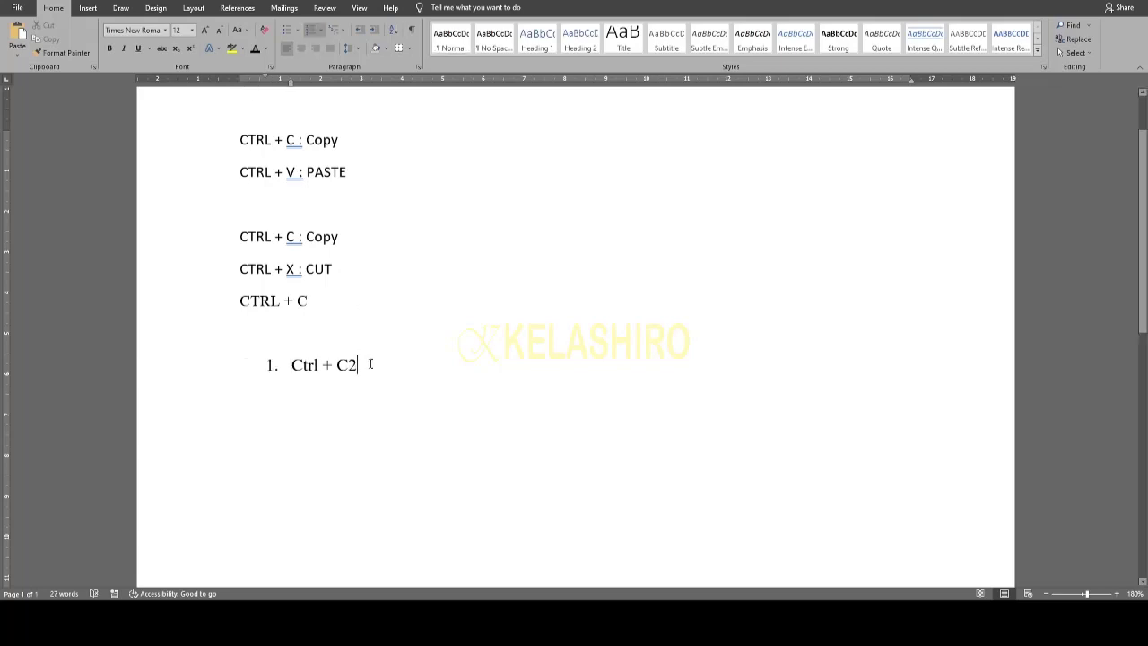
key(Return)
text(aaa)
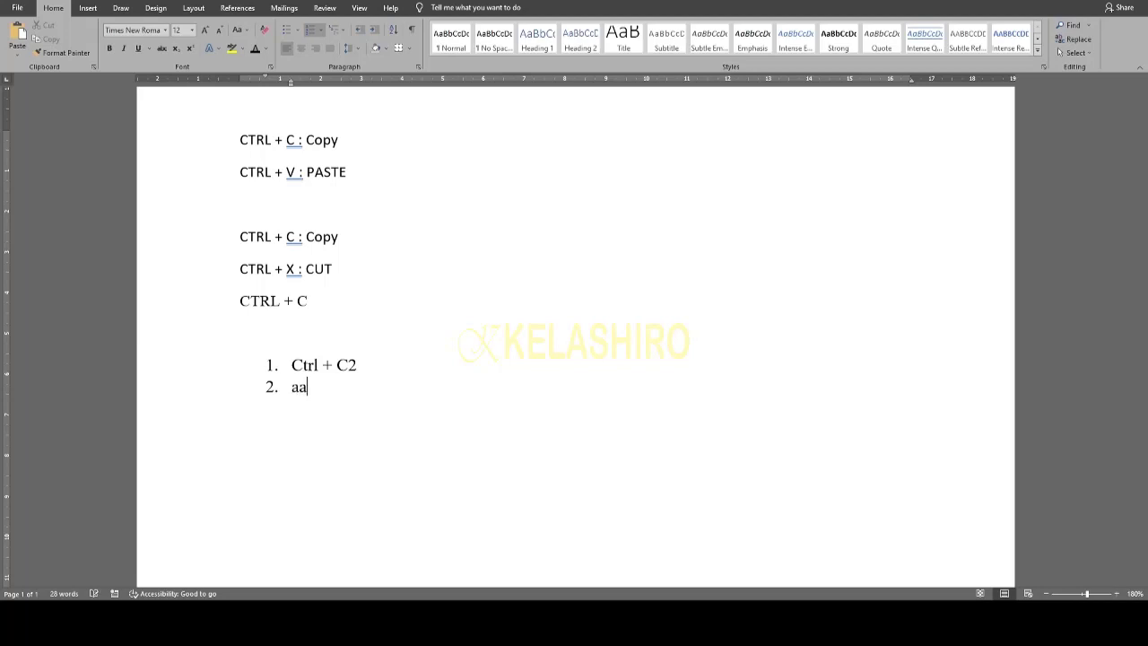
key(Return)
text(bbb)
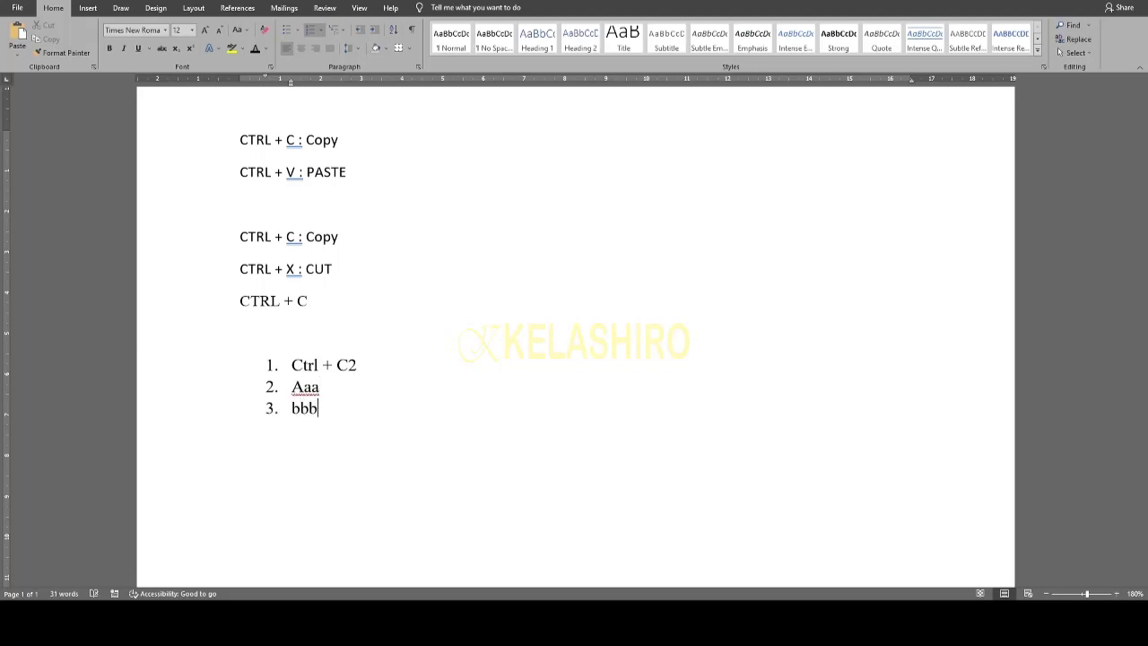
- Apply the 1) a) i) multilevel list style and demote Aaa, Bbb and the empty item
click(344, 34)
key(Return)
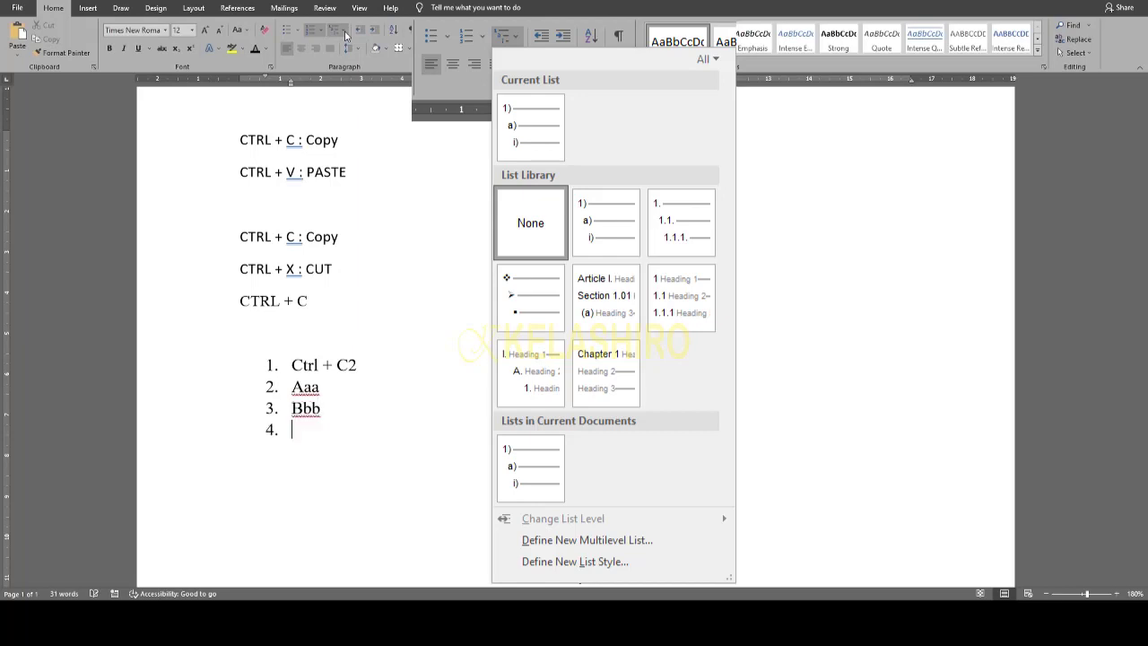
click(404, 154)
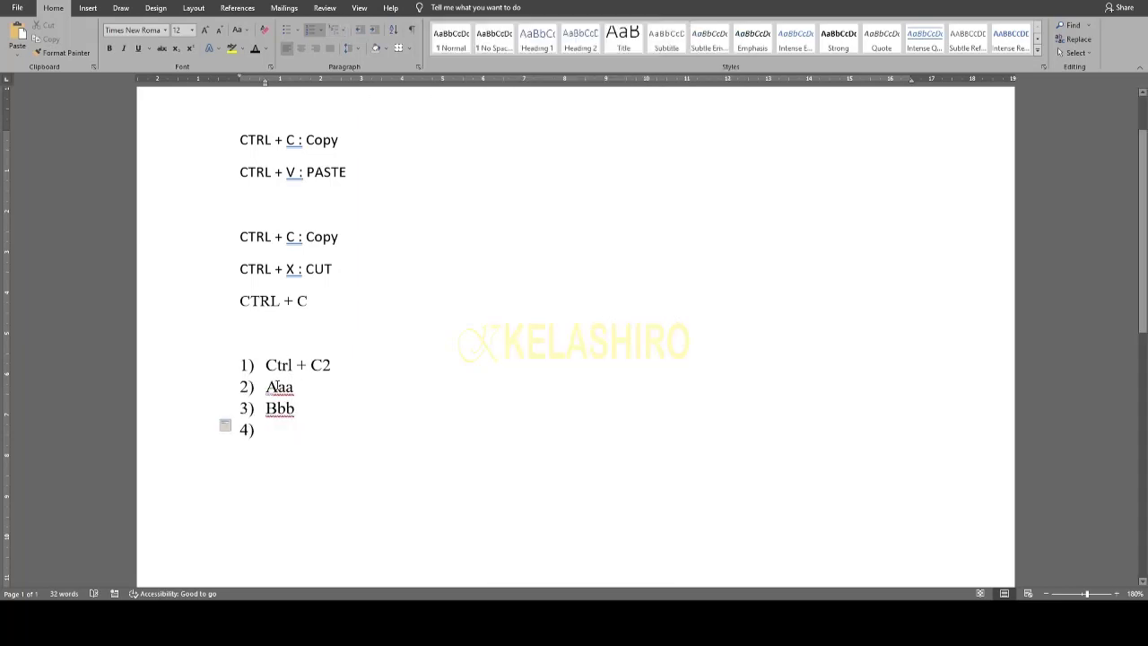
click(267, 386)
key(Tab)
click(267, 409)
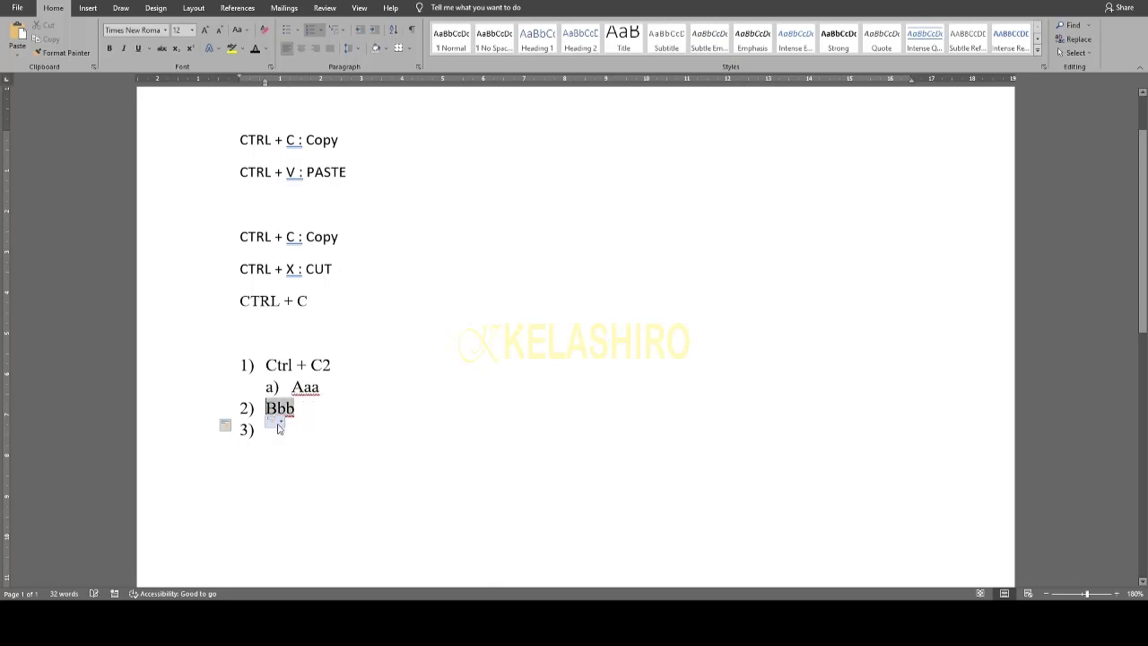
key(Tab)
click(268, 428)
key(Tab)
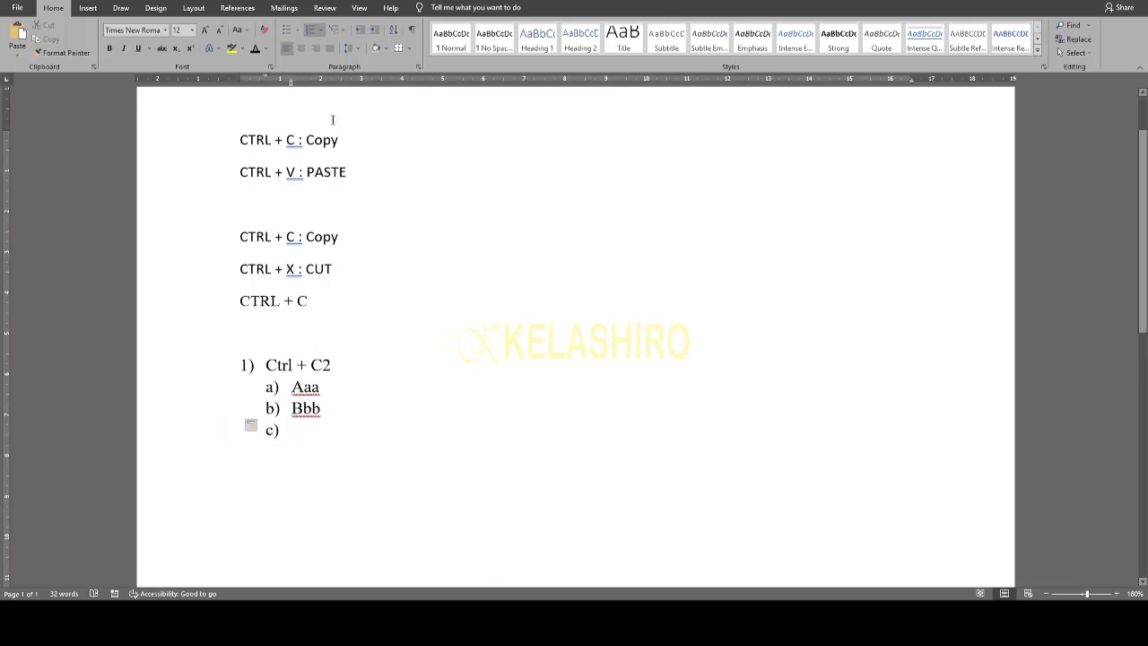
- Promote the empty item to type 'ctrl + c1' as item 2), then indent a new sub-item under it
click(337, 31)
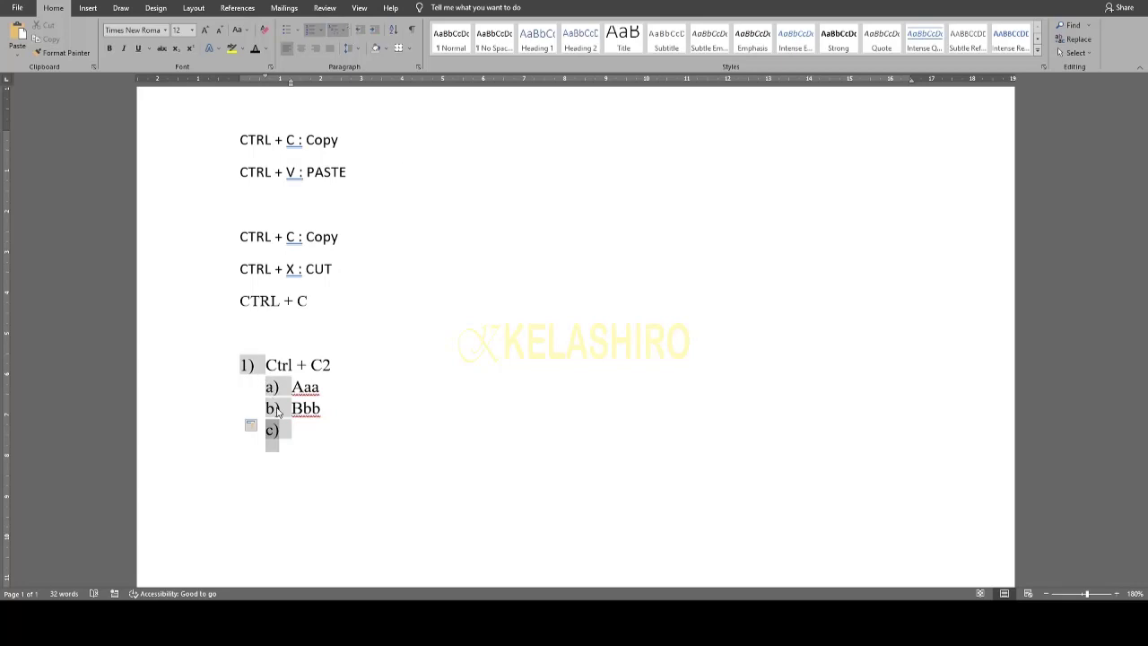
click(347, 431)
key(shift+Tab)
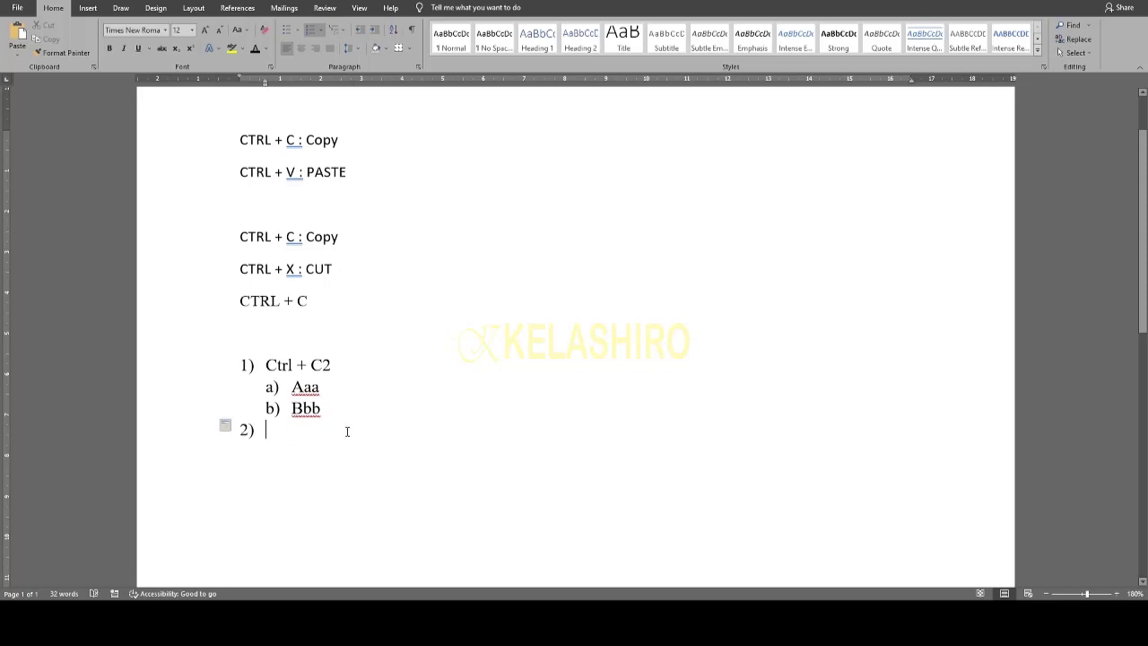
text(ctrl )
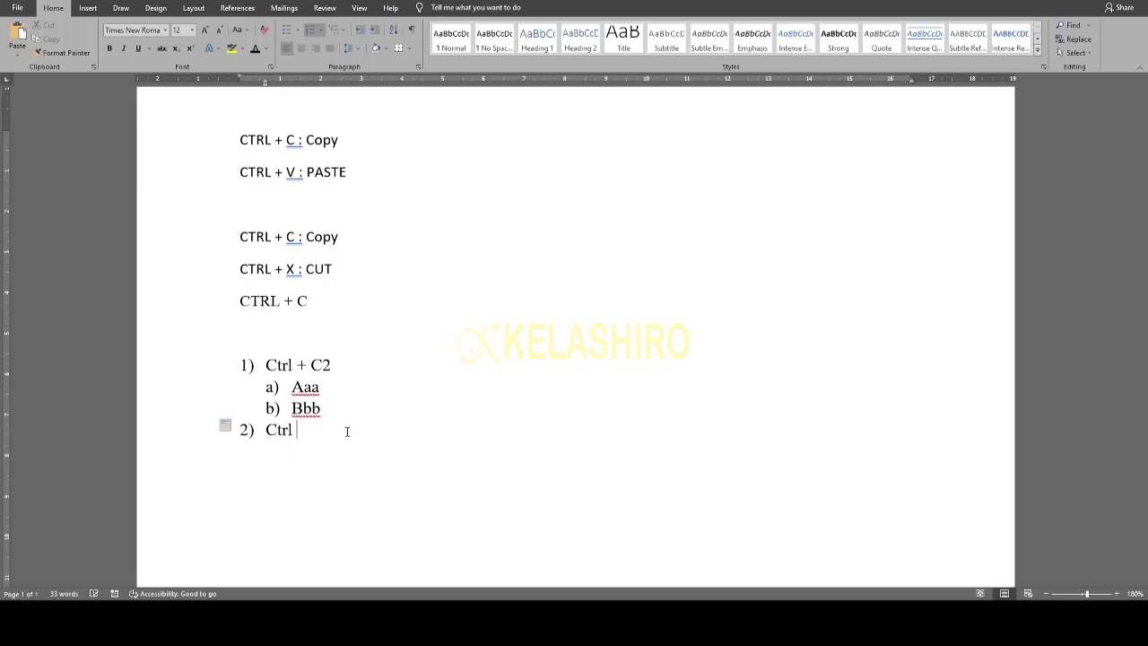
text(+ c1)
key(Return)
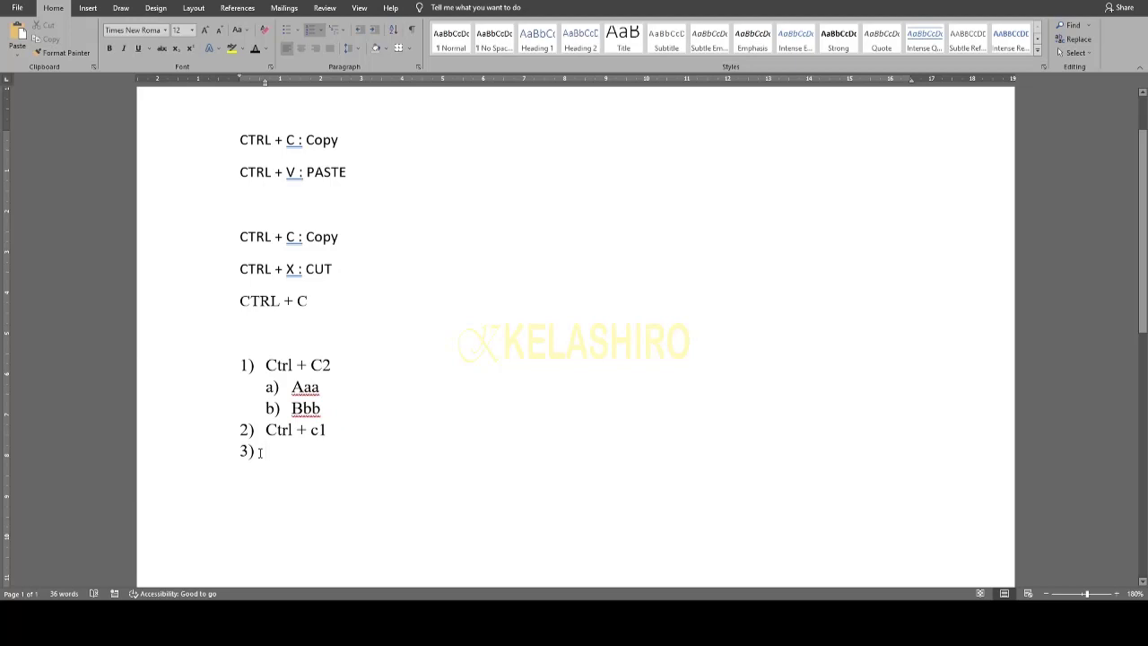
key(Tab)
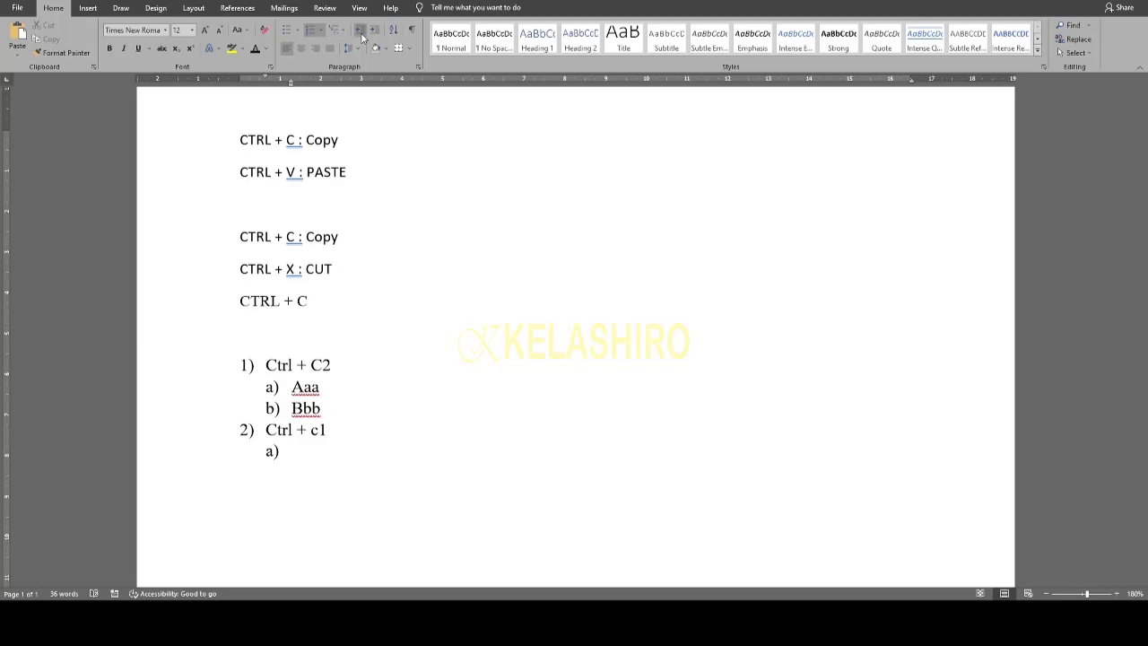
- Indent the 'CTRL + C : Copy' line, toggling Increase and Decrease Indent
click(249, 139)
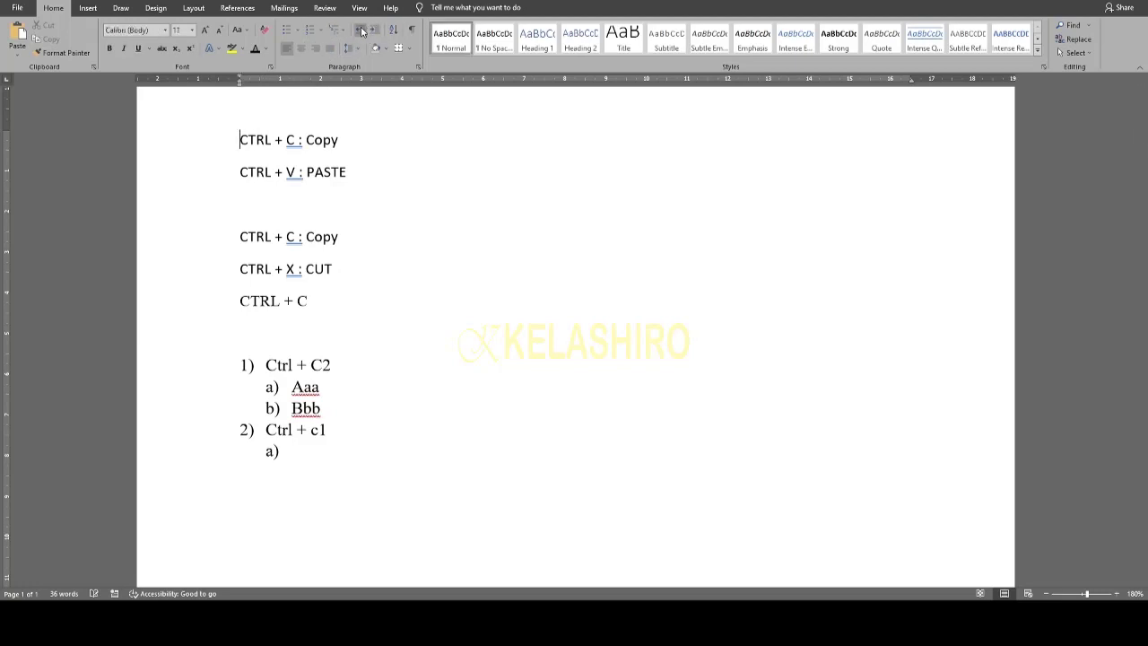
key(Tab)
key(Tab)
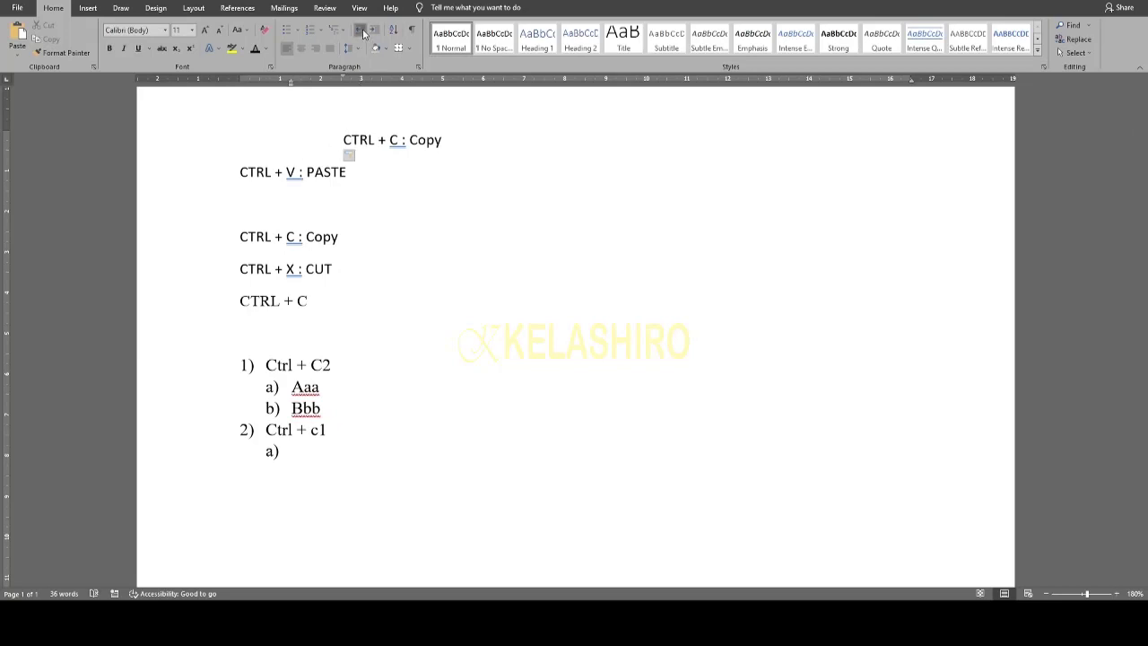
click(364, 33)
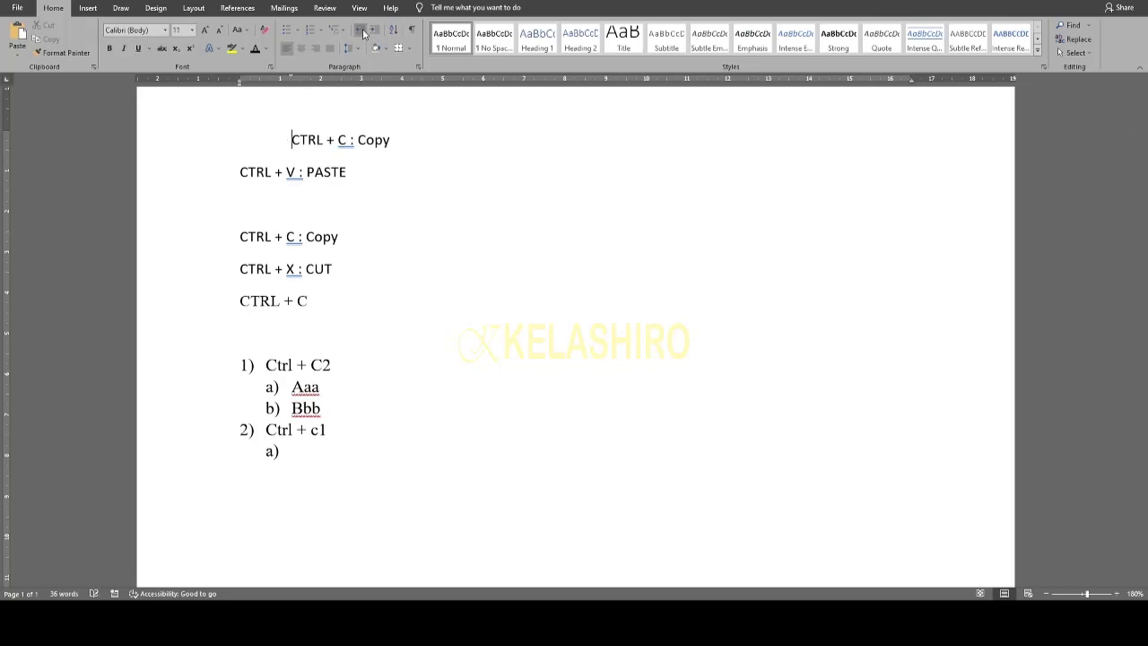
click(374, 31)
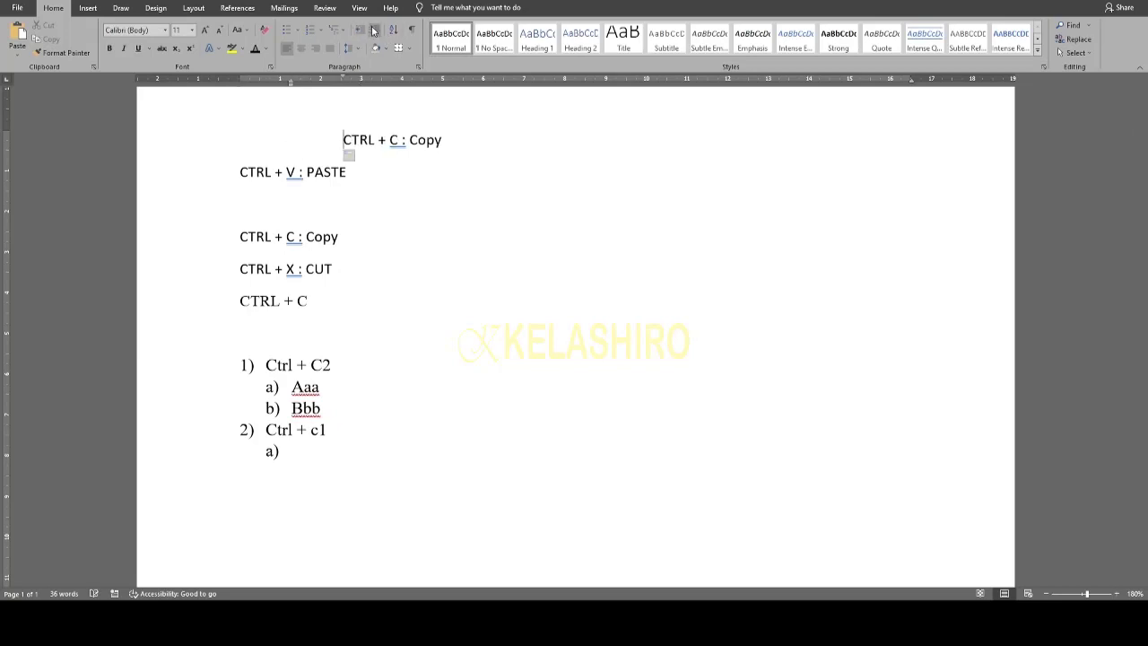
click(361, 31)
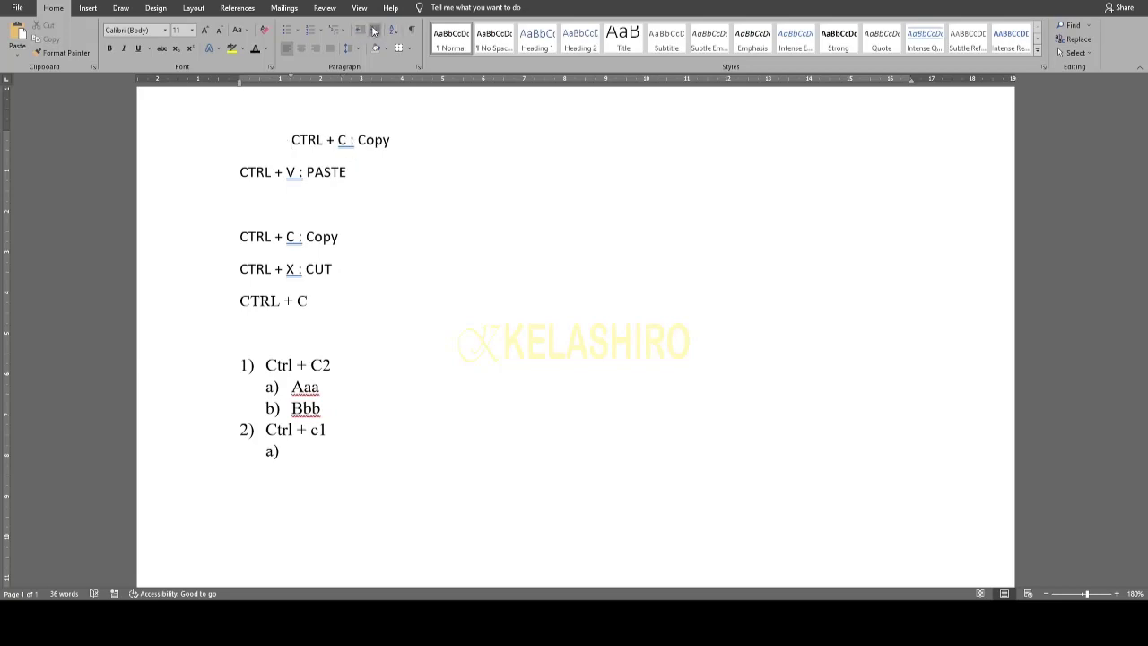
click(374, 30)
click(362, 30)
- Settle that line one indent step in with Tab/Shift+Tab and justify the paragraph
key(Tab)
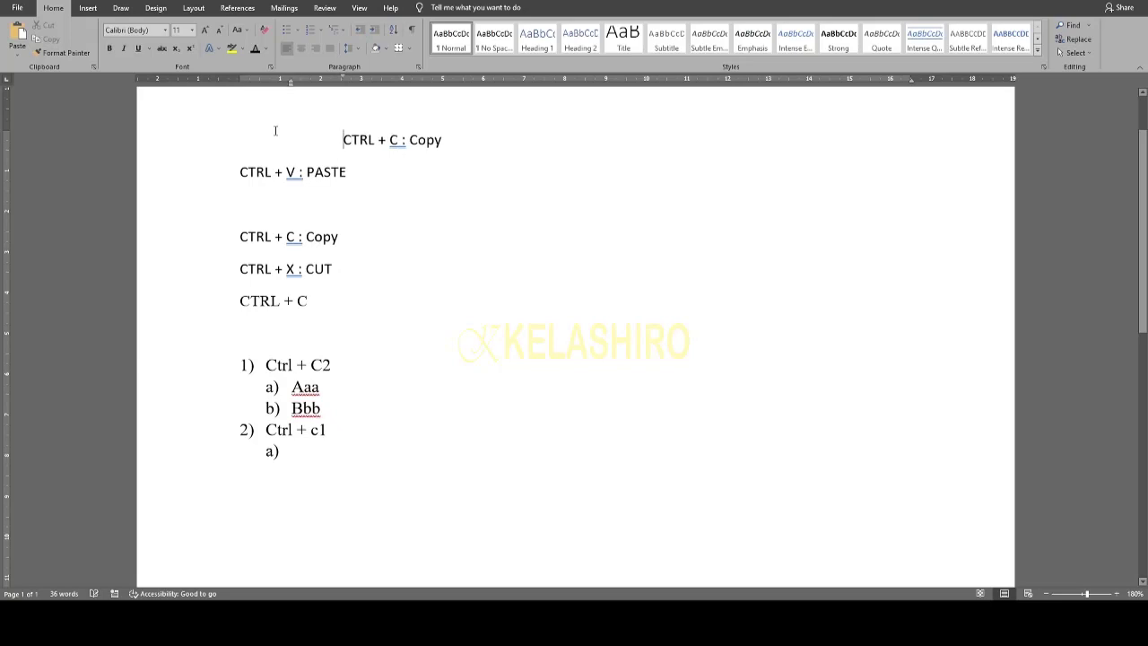
key(shift+Tab)
key(Tab)
key(shift+Tab)
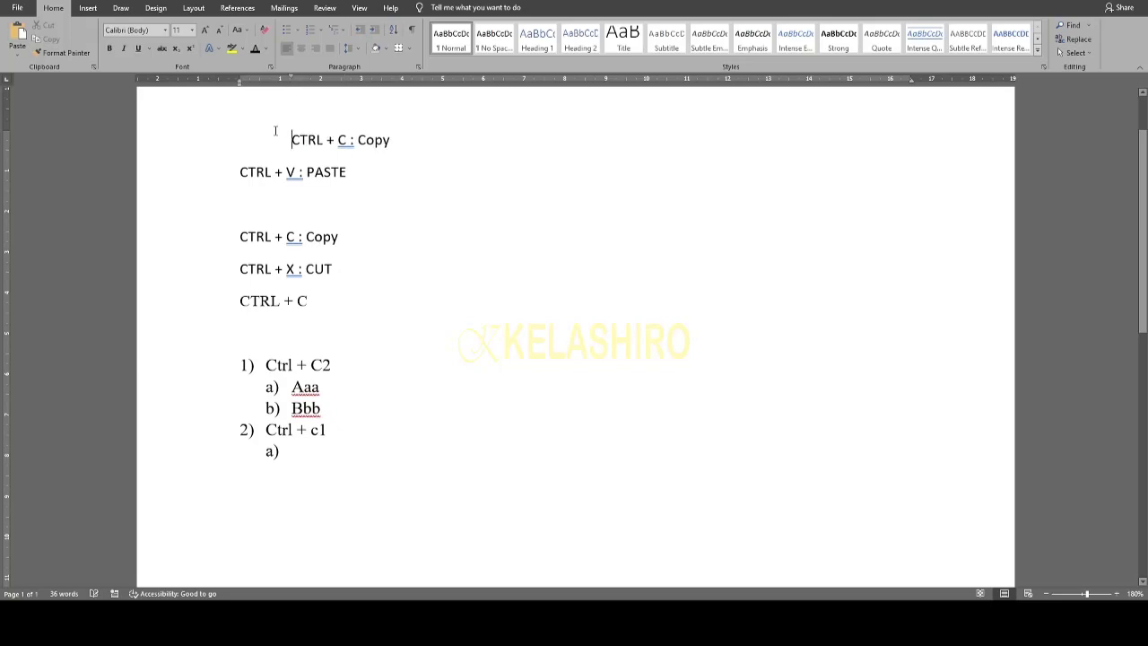
click(289, 55)
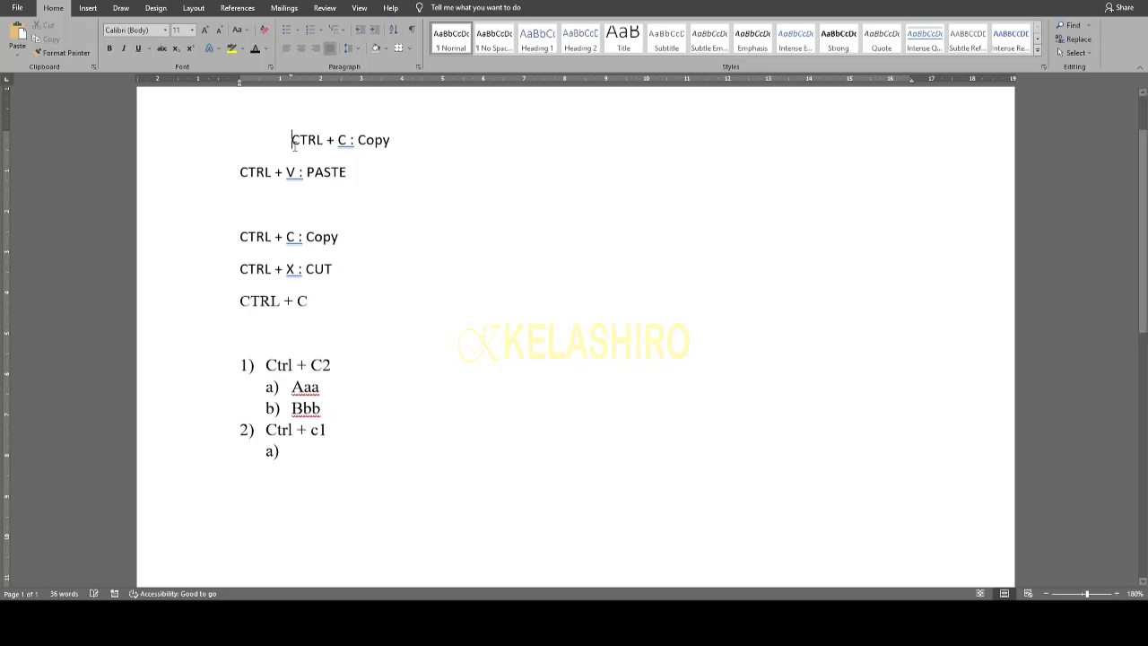
click(243, 170)
- Paste the CTRL + V : PASTE line twice below the list and copy the repeated text
drag(357, 172, 228, 172)
key(ctrl+c)
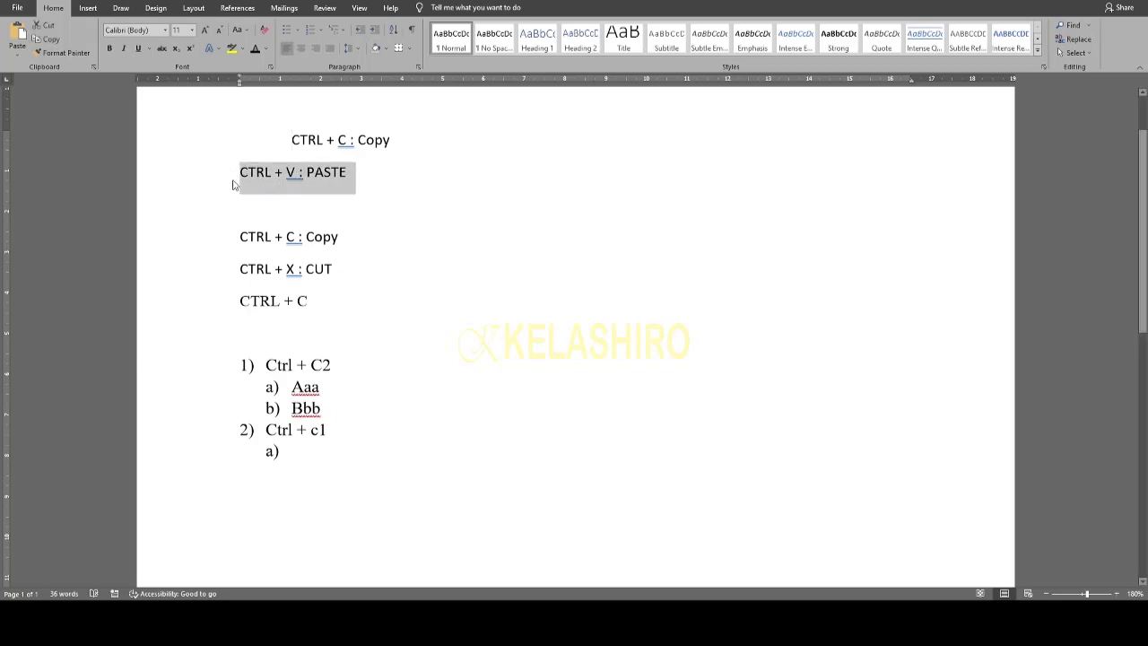
click(315, 521)
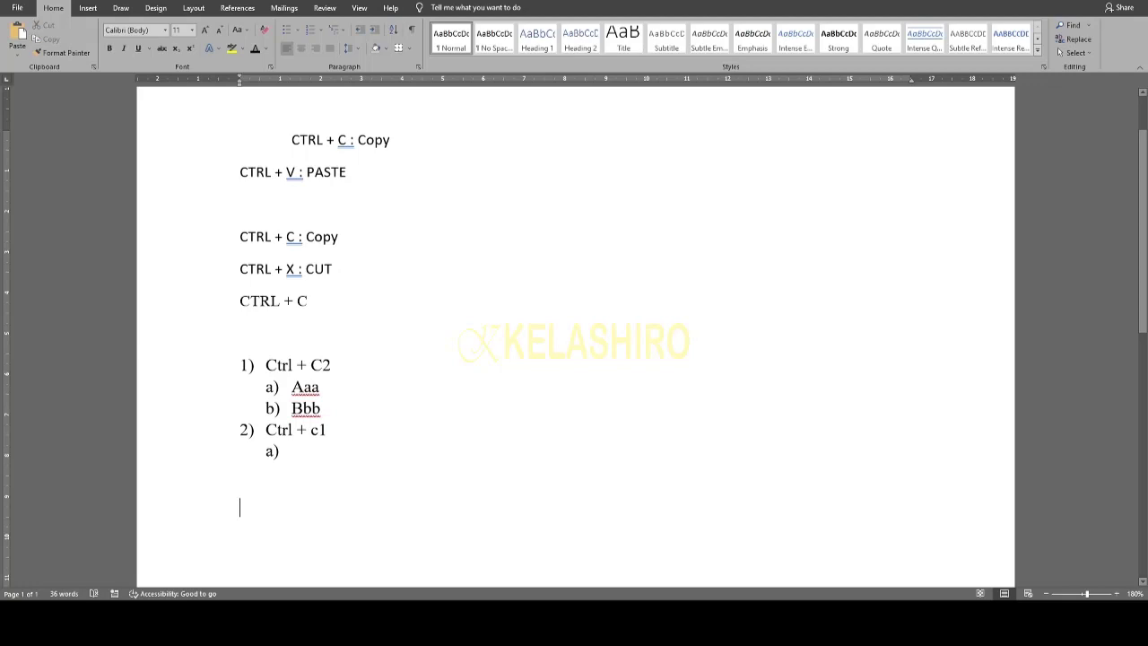
key(ctrl+v)
key(ctrl+v)
key(ctrl+v)
key(ctrl+z)
key(ctrl+z)
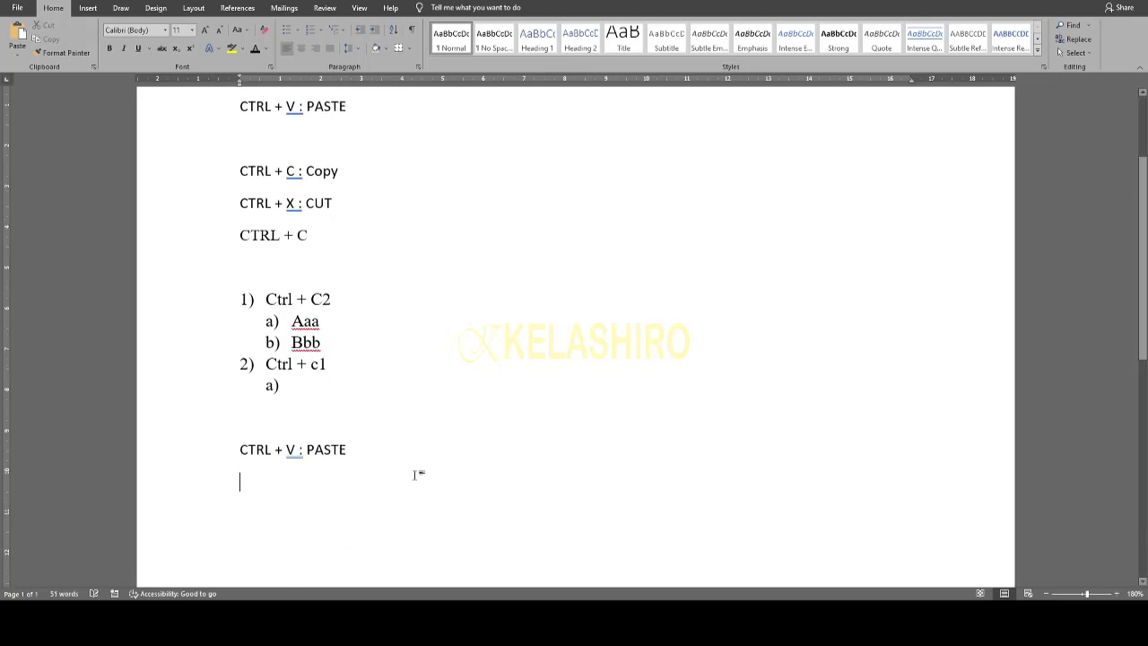
key(ctrl+v)
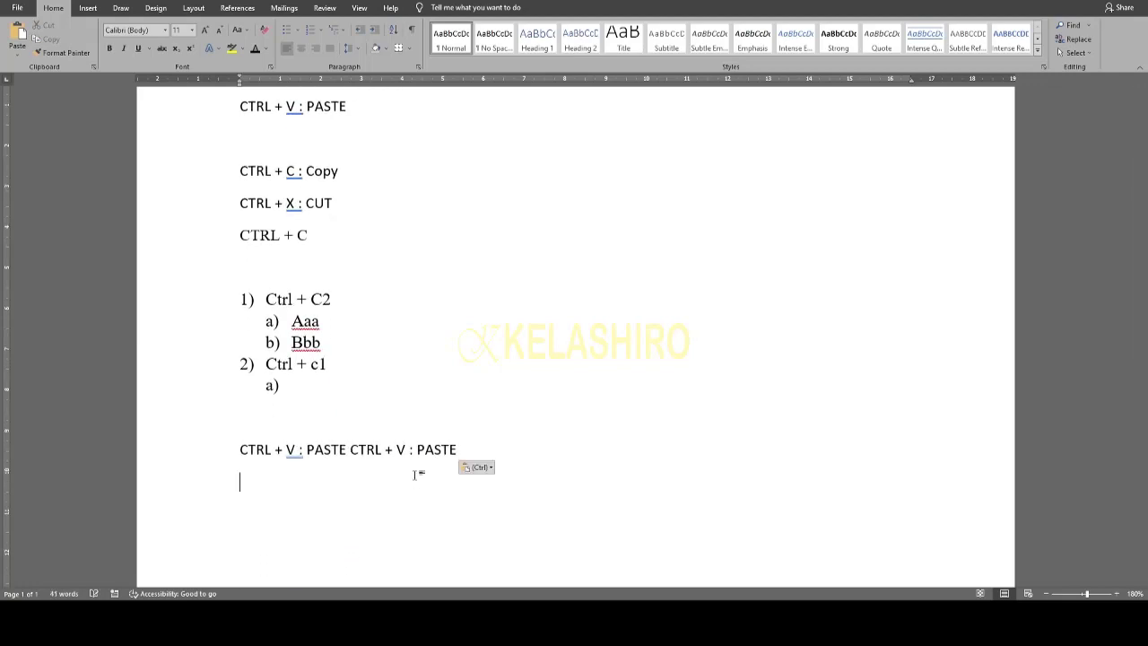
key(shift+Left)
key(shift+Left)
key(shift+Left)
key(shift+Left)
key(shift+Left)
key(shift+Left)
key(shift+Left)
key(shift+Left)
key(shift+Left)
key(shift+Left)
key(shift+Left)
key(shift+Left)
key(shift+Left)
key(shift+Left)
key(shift+Left)
key(shift+Left)
key(shift+Left)
key(shift+Left)
key(shift+Left)
key(shift+Left)
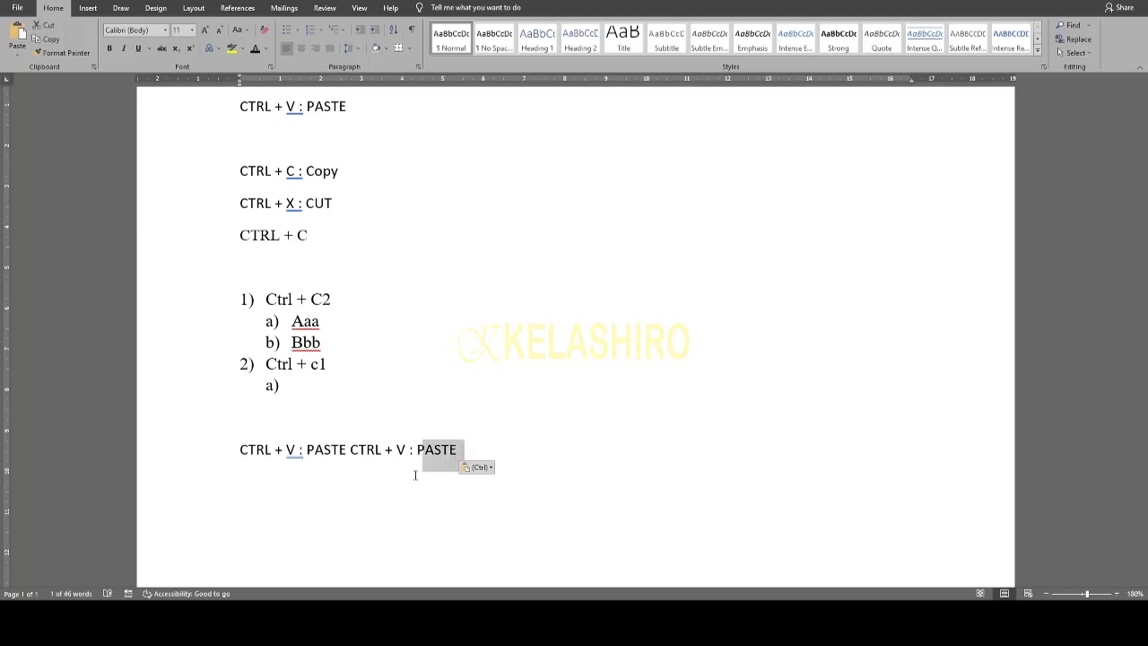
key(shift+Left)
key(shift+Left)
key(shift+Left)
key(shift+Left)
key(shift+Left)
key(shift+Left)
key(shift+Left)
key(shift+Left)
key(shift+Left)
key(shift+Left)
key(shift+Left)
key(shift+Left)
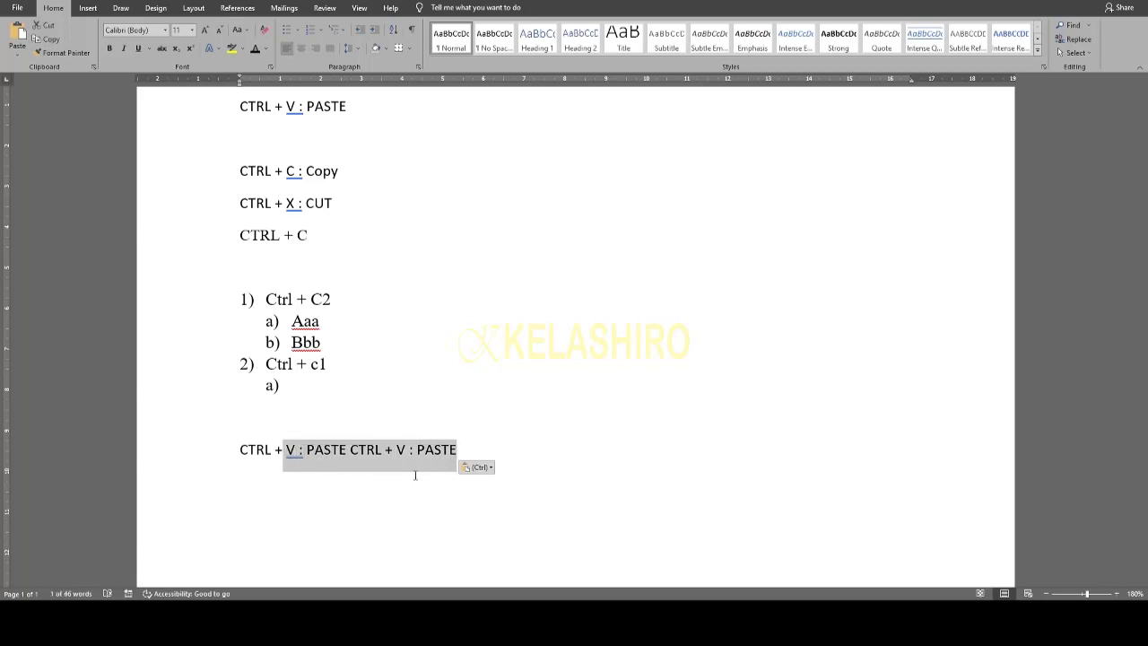
key(ctrl+c)
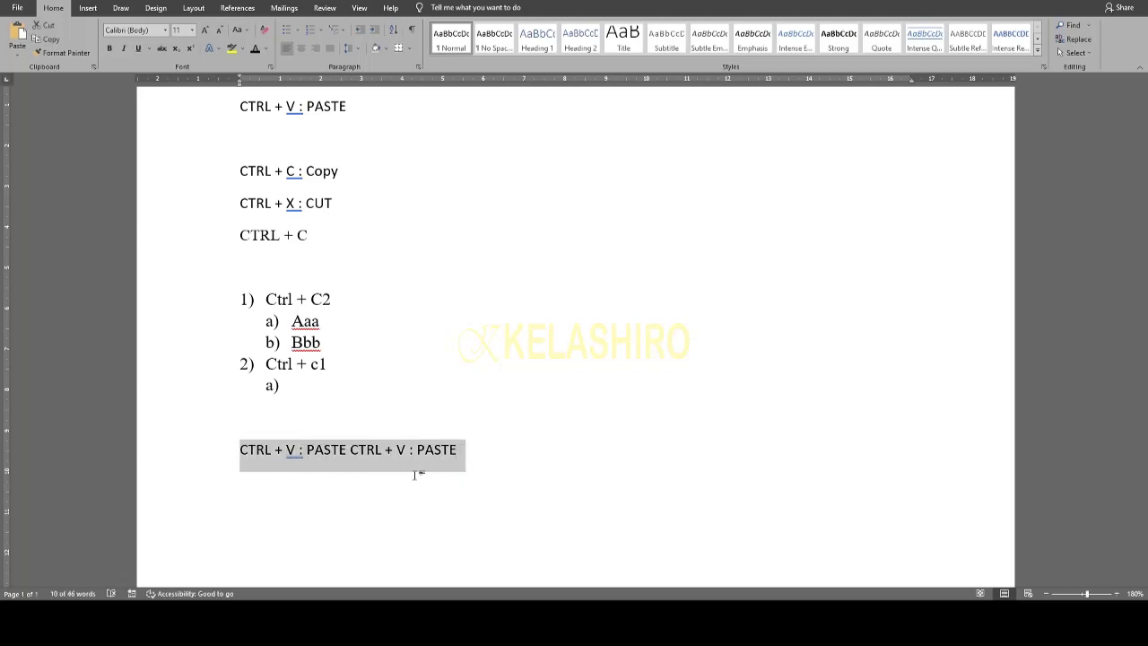
- Paste more copies until eight CTRL + V : PASTE repeats wrap onto a second line
click(414, 476)
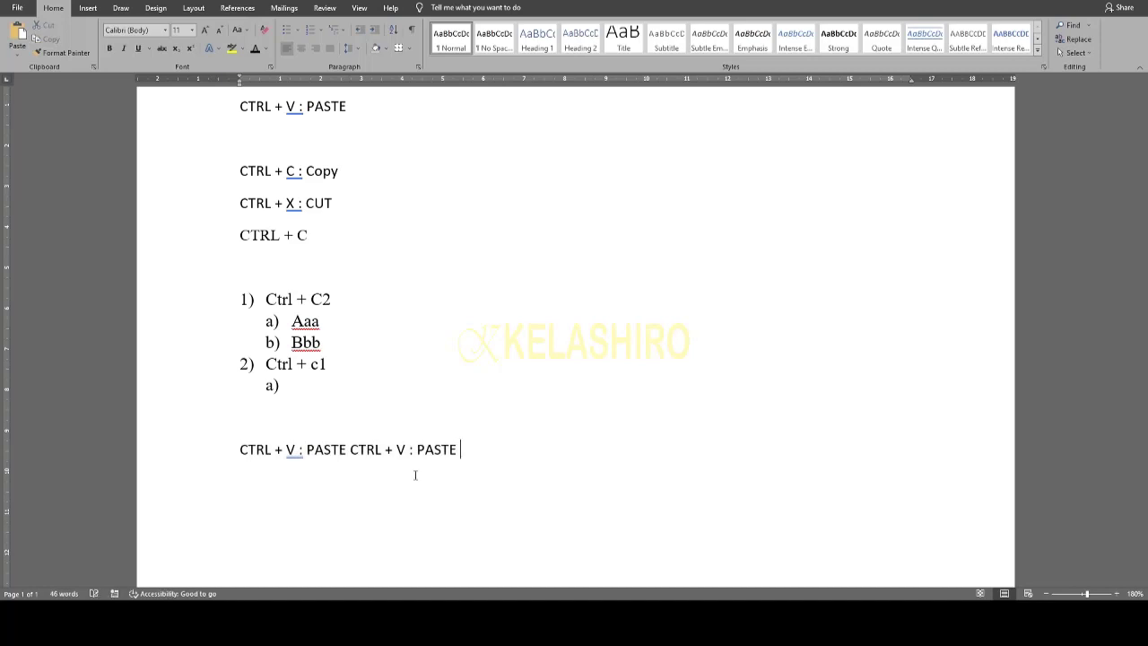
key(ctrl+v)
key(ctrl)
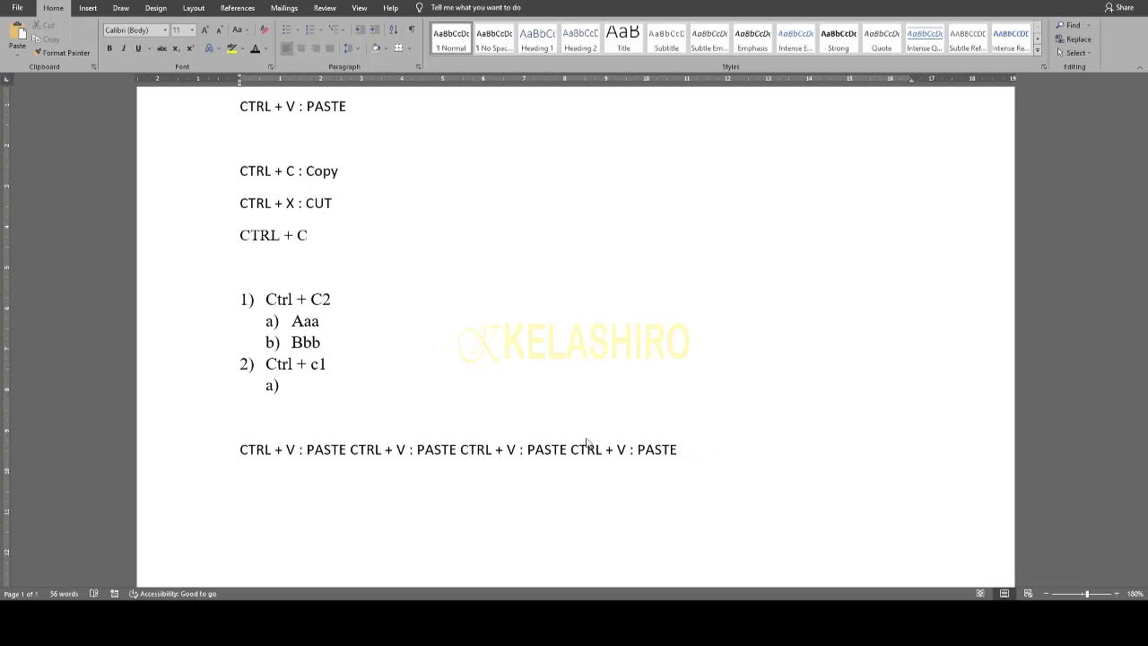
drag(679, 449, 240, 456)
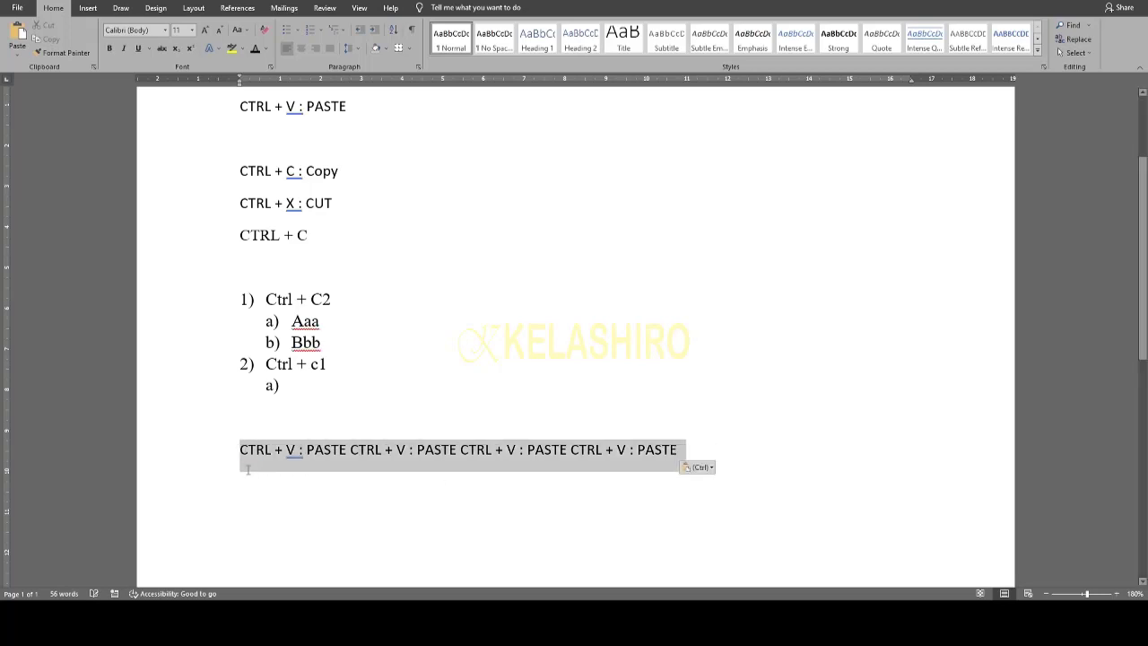
click(720, 461)
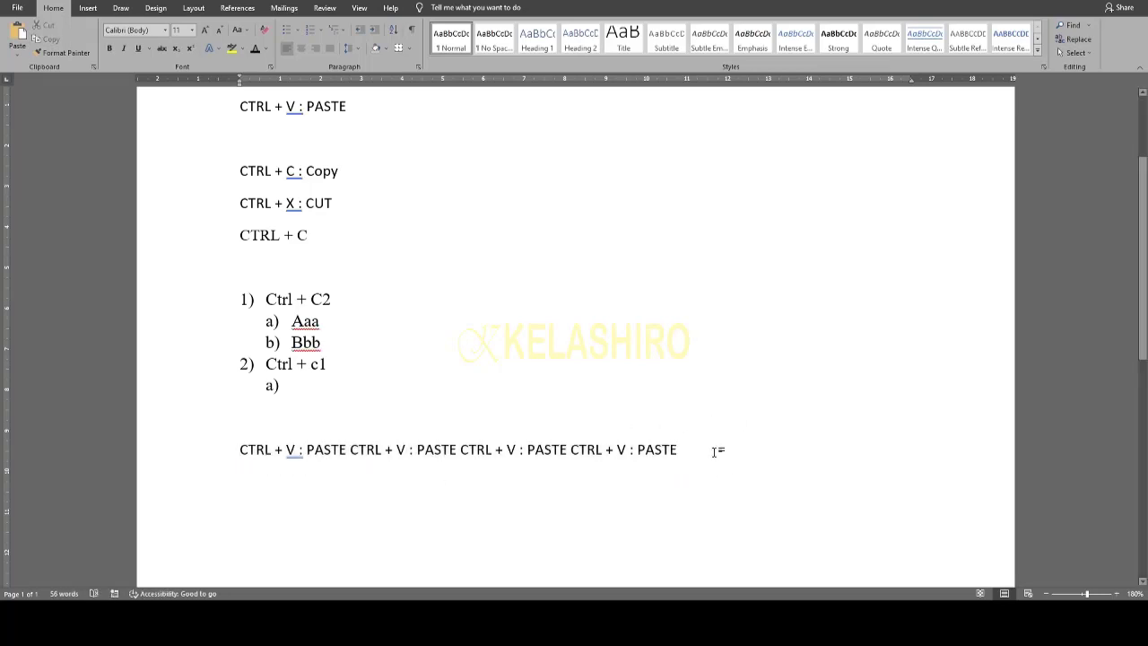
key(ctrl+v)
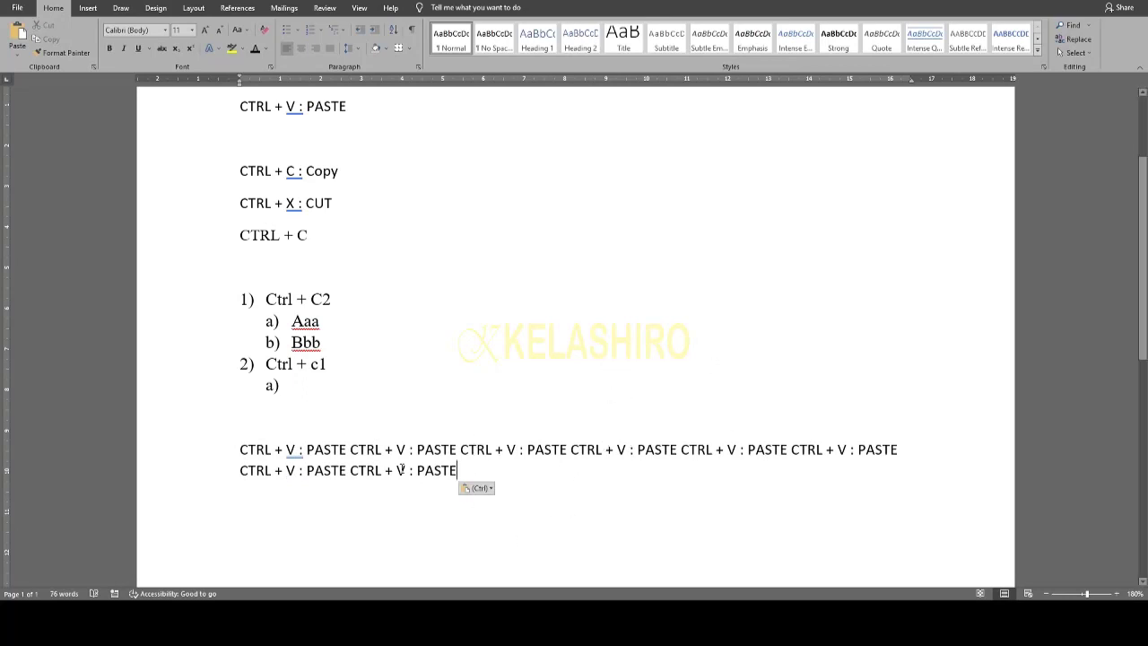
drag(457, 470, 241, 450)
key(ctrl+c)
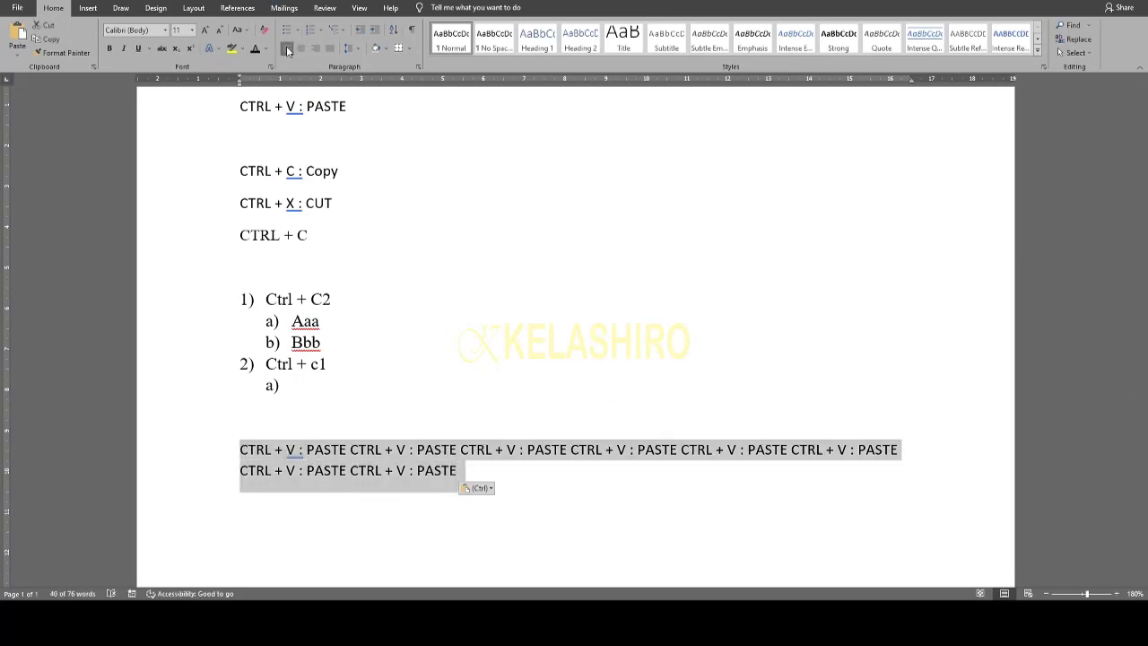
- Cycle the paste paragraph through left, centre and right alignment, ending justified, and nudge its right indent
key(ctrl+j)
click(285, 45)
click(302, 49)
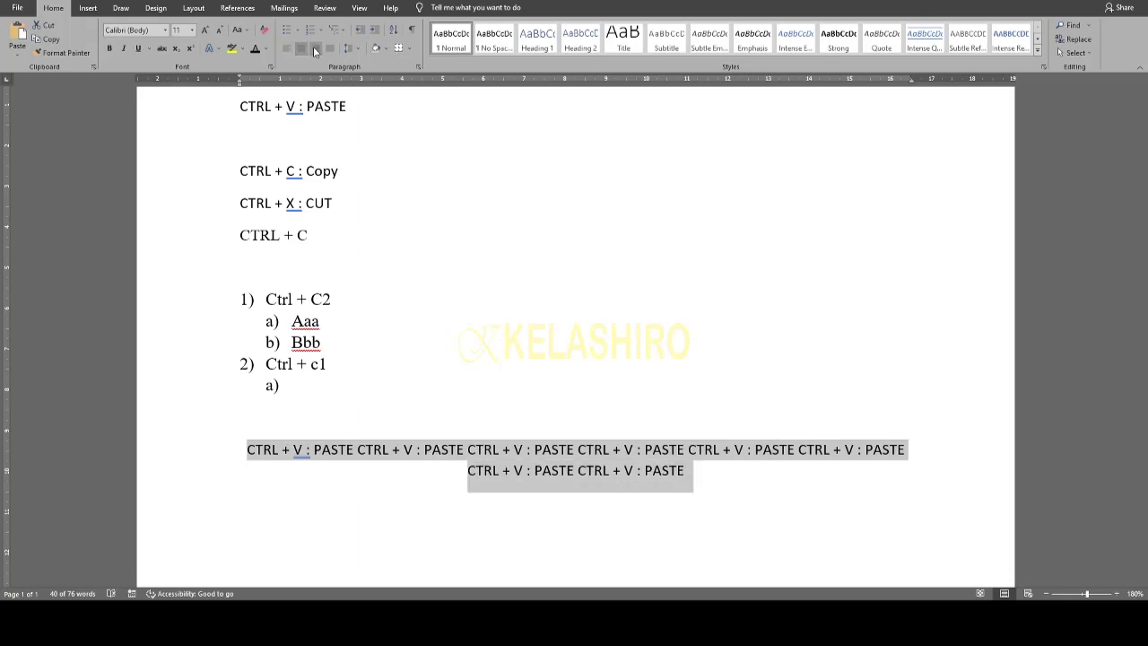
click(315, 50)
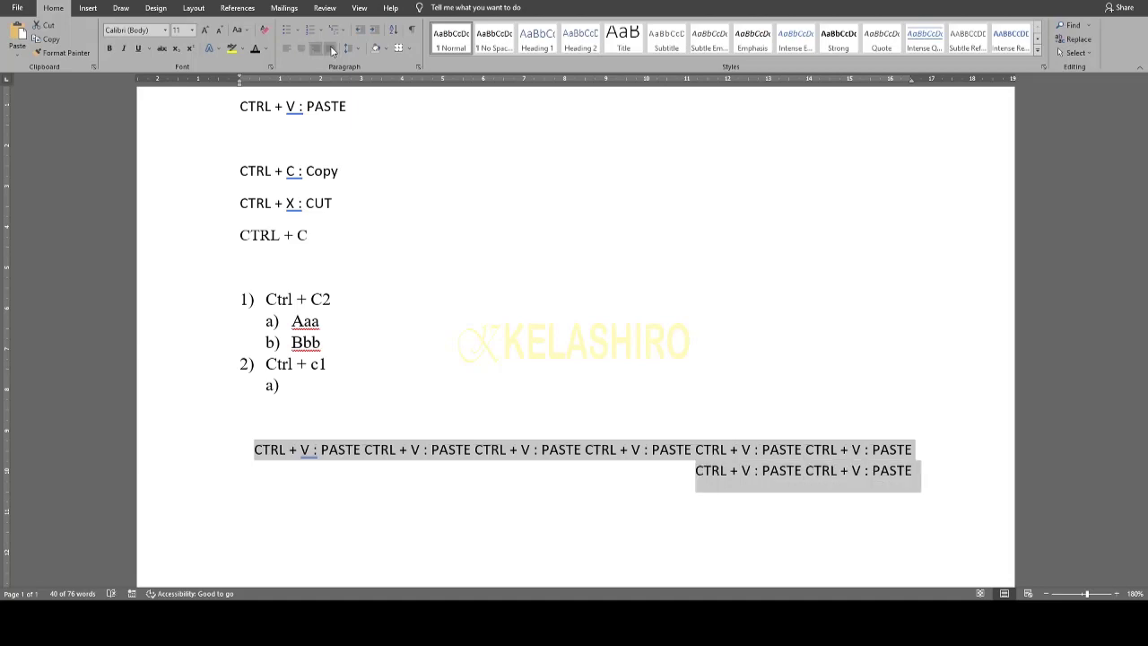
click(331, 49)
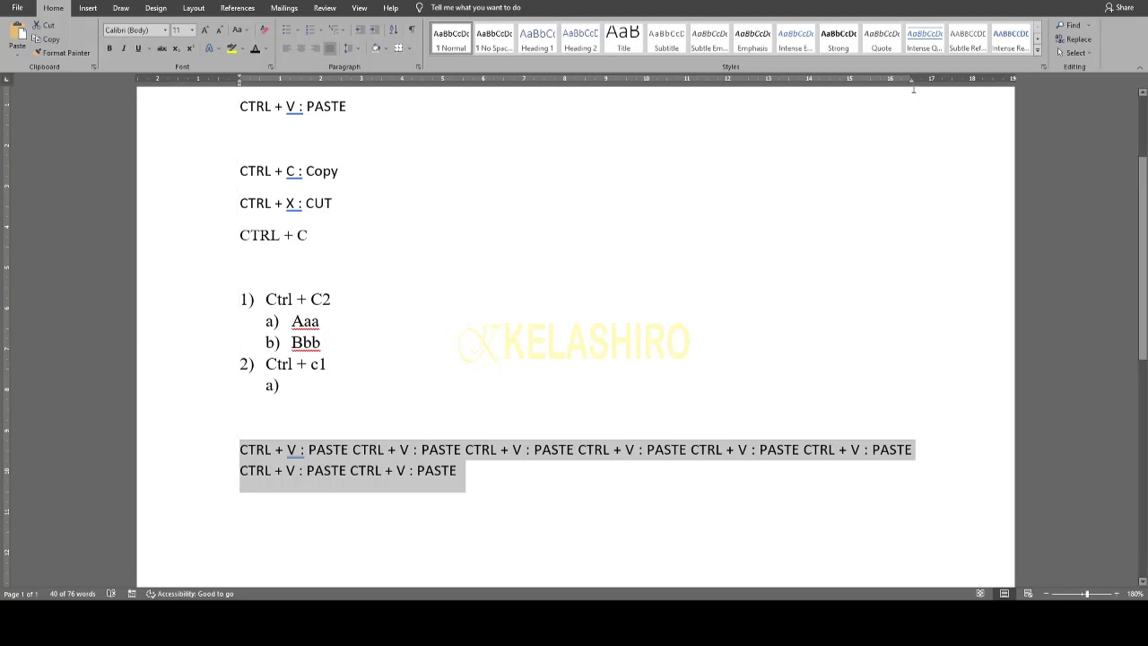
drag(911, 82, 912, 83)
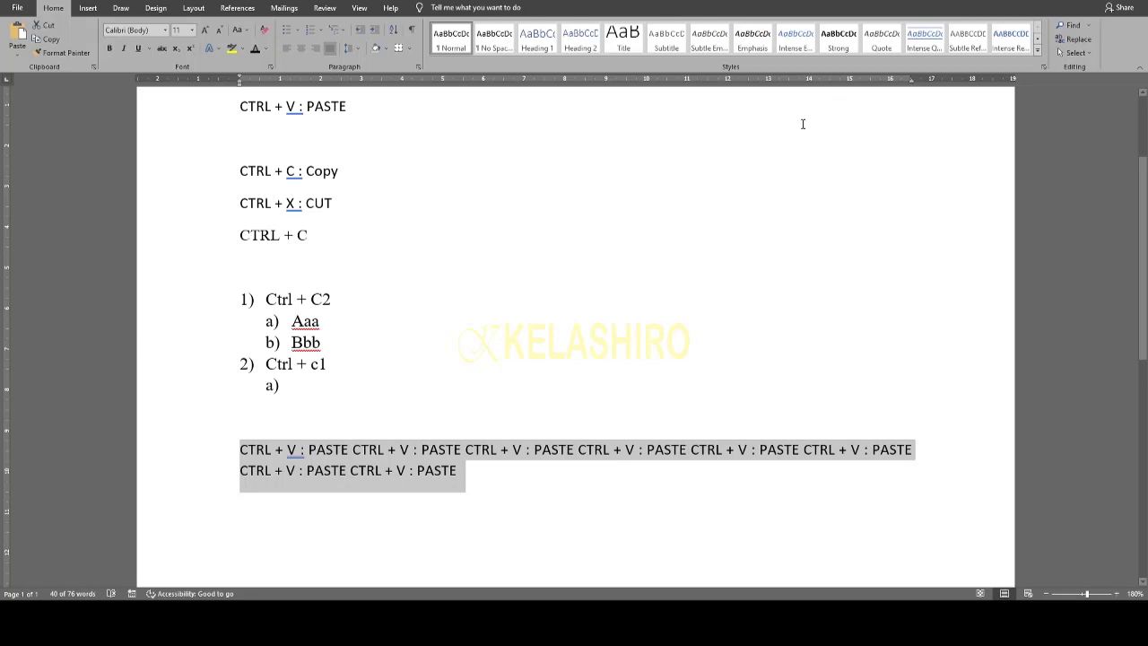
- Choose a larger line spacing value for the repeated CTRL + V : PASTE paragraph
click(355, 52)
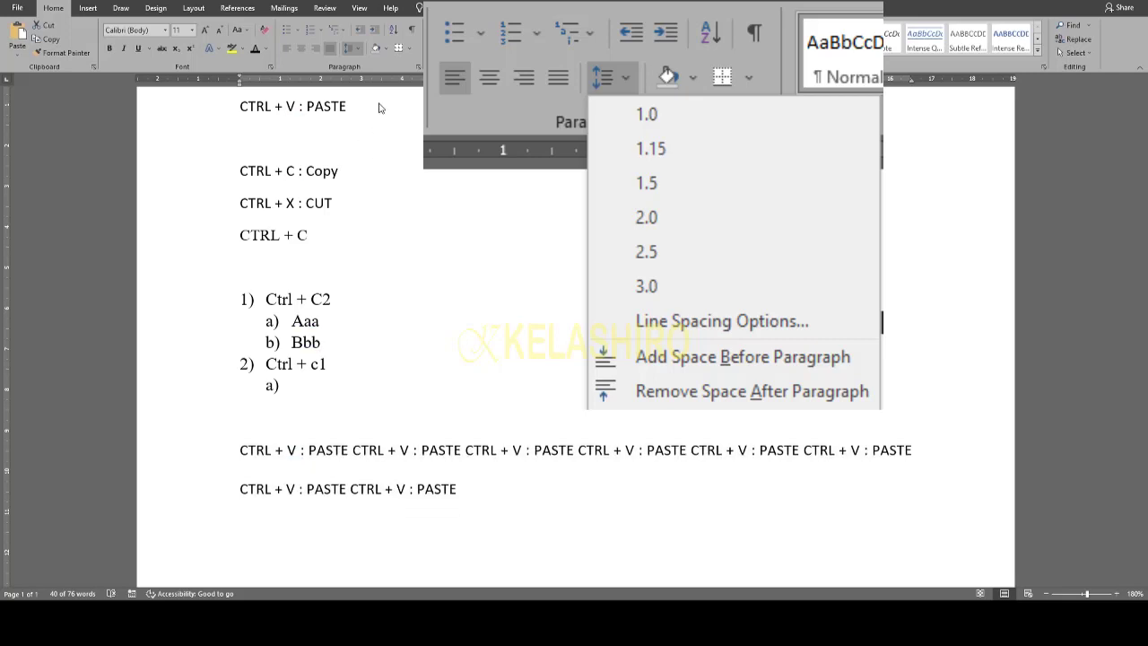
click(383, 91)
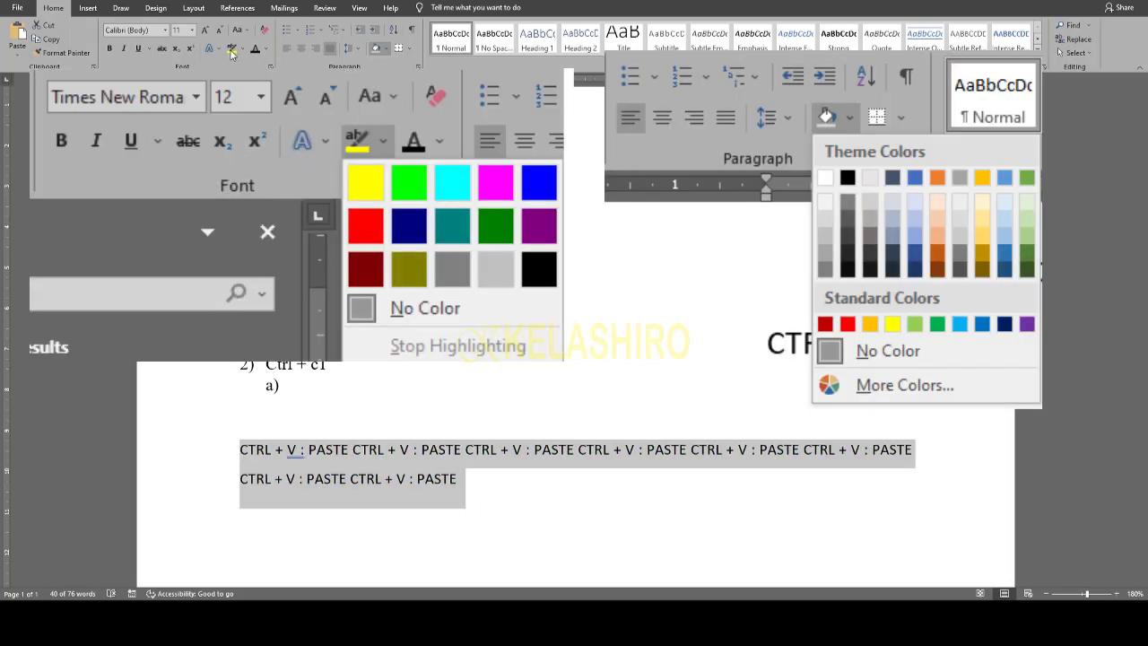
- Shade the PASTE paragraph dark blue and paste a copy of it beneath
click(245, 50)
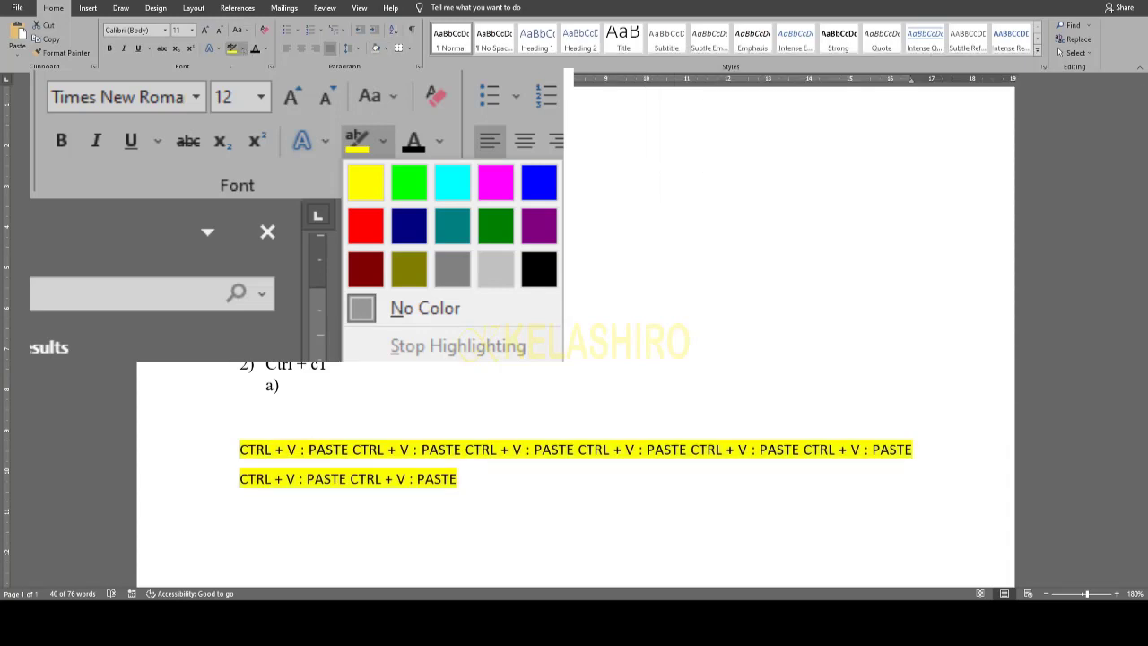
click(385, 51)
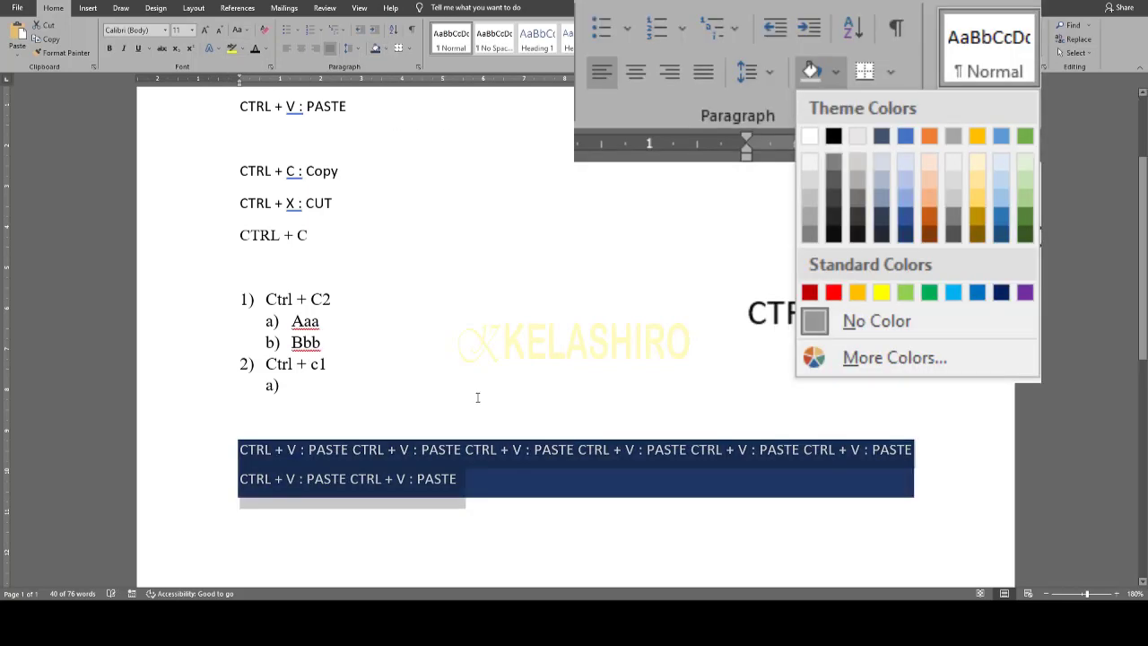
click(494, 512)
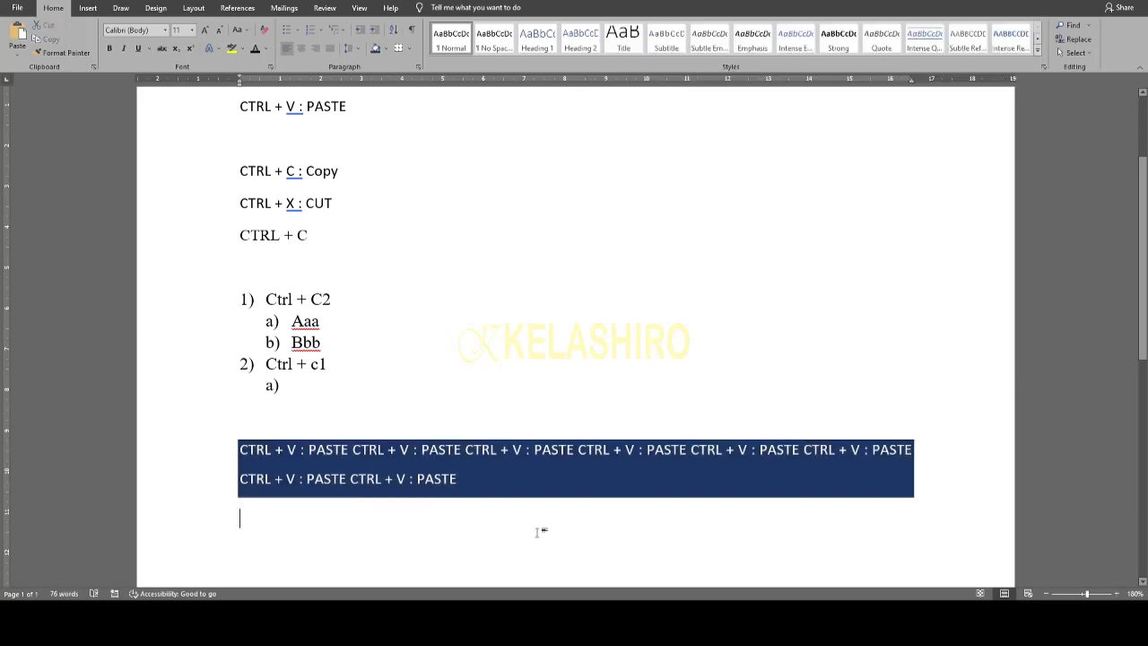
key(ctrl+v)
- Highlight the copied paragraph yellow and set its shading to No Color
triple_click(489, 512)
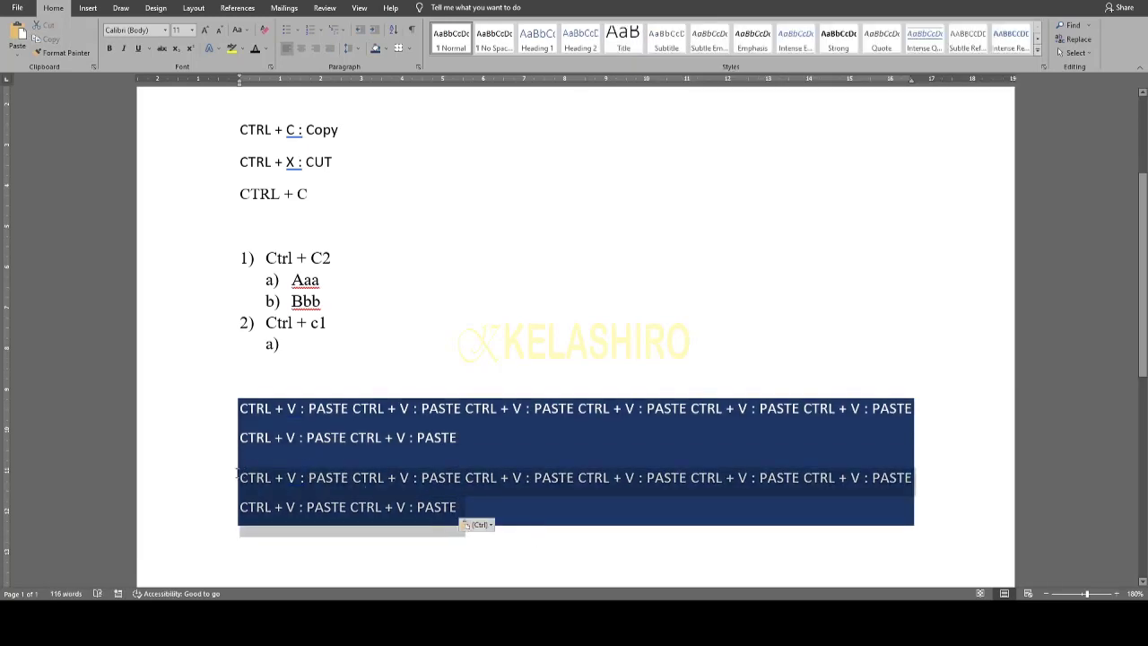
click(237, 47)
click(573, 512)
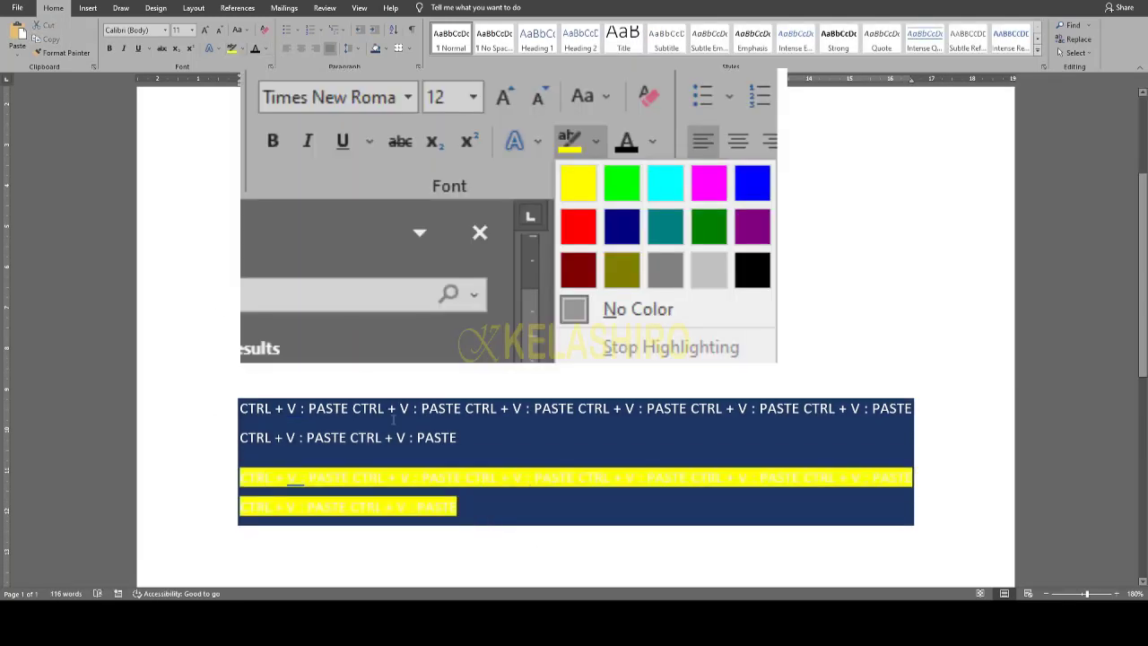
triple_click(538, 512)
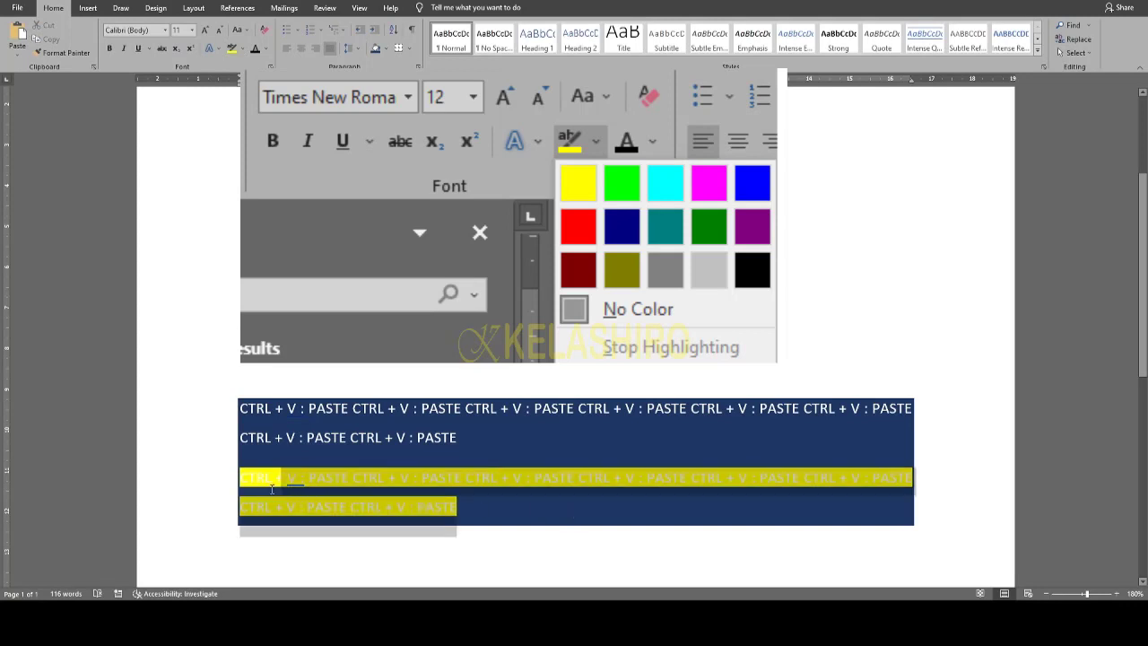
click(386, 50)
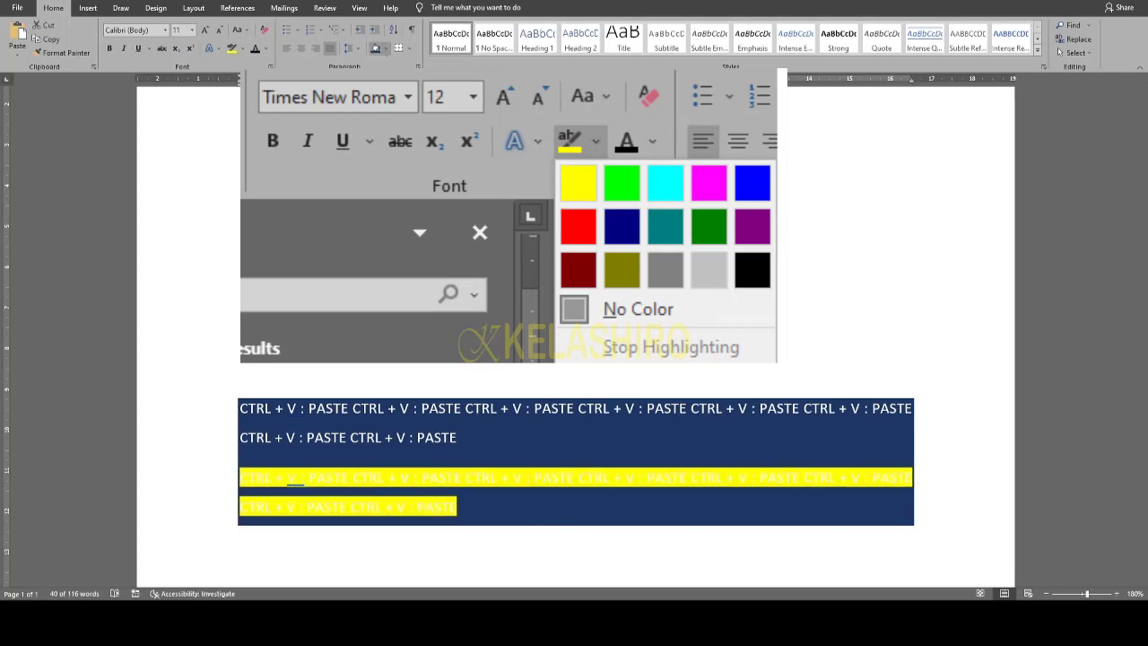
click(404, 161)
click(465, 196)
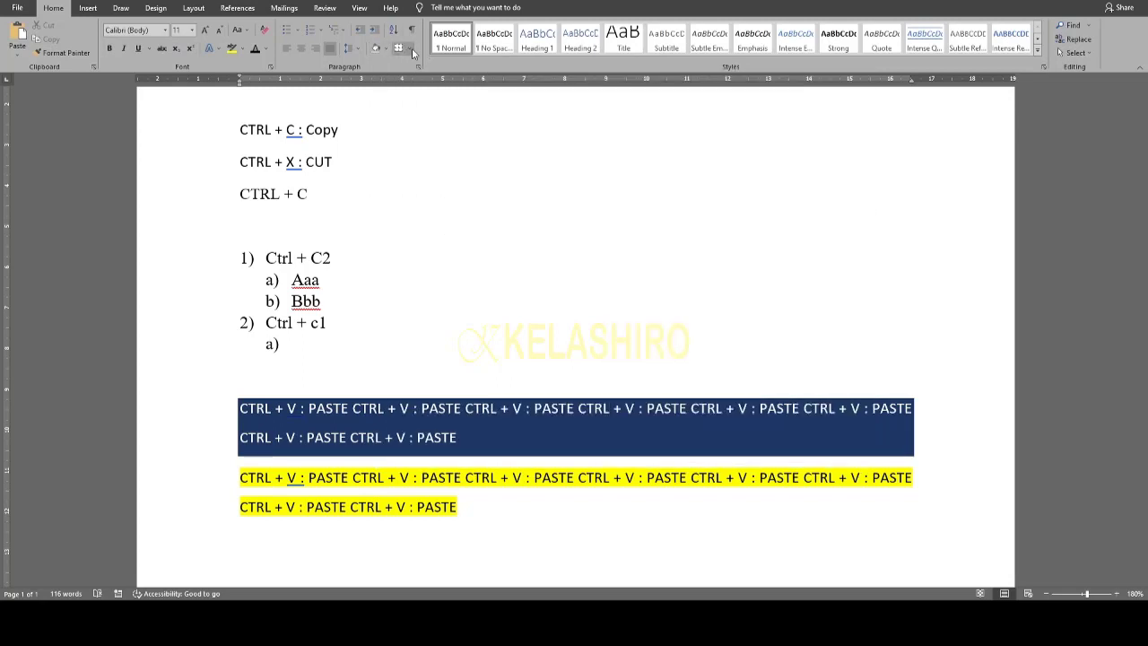
click(412, 48)
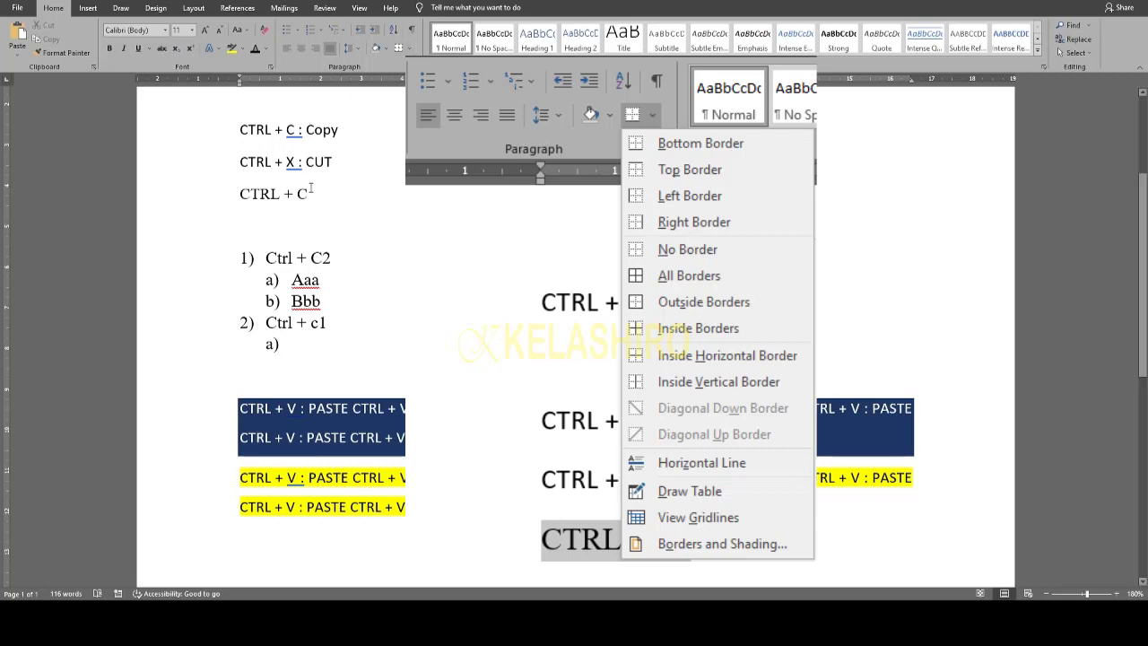
drag(310, 188, 253, 136)
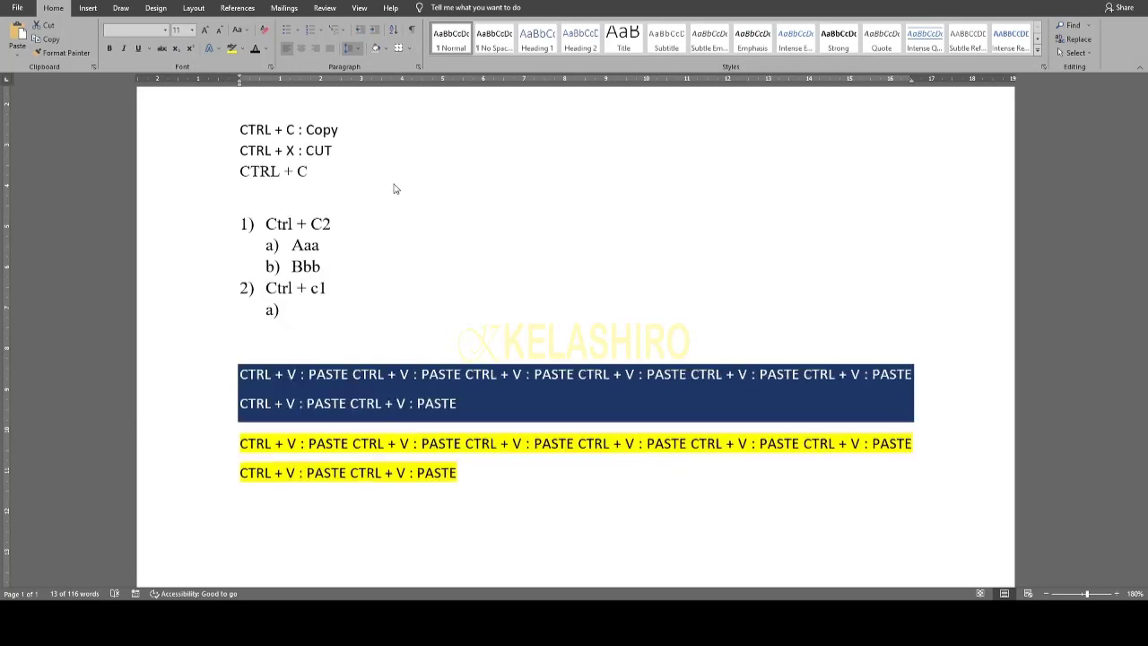
click(393, 188)
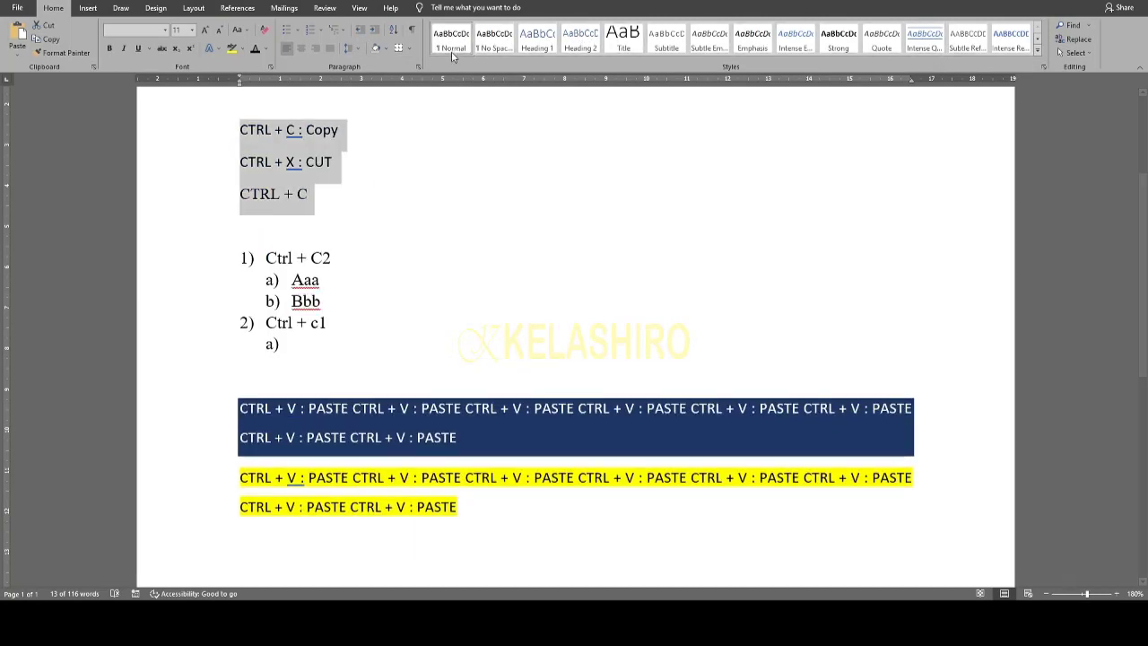
- Search the document for 'Aaa' in the Navigation pane
click(1072, 25)
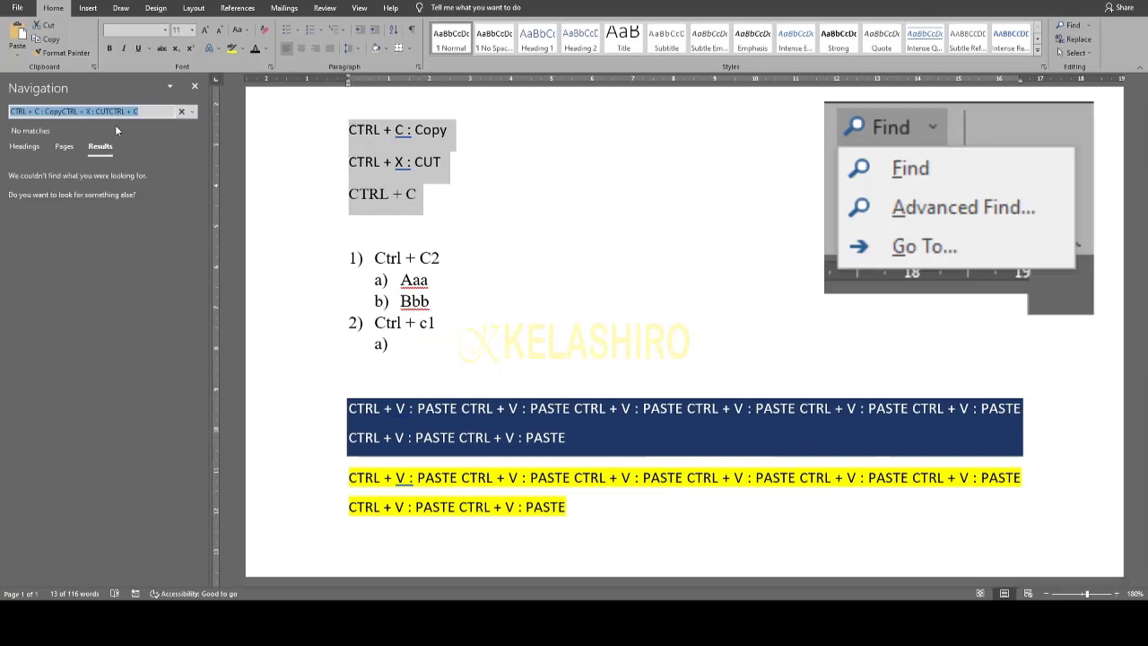
text(Aaa)
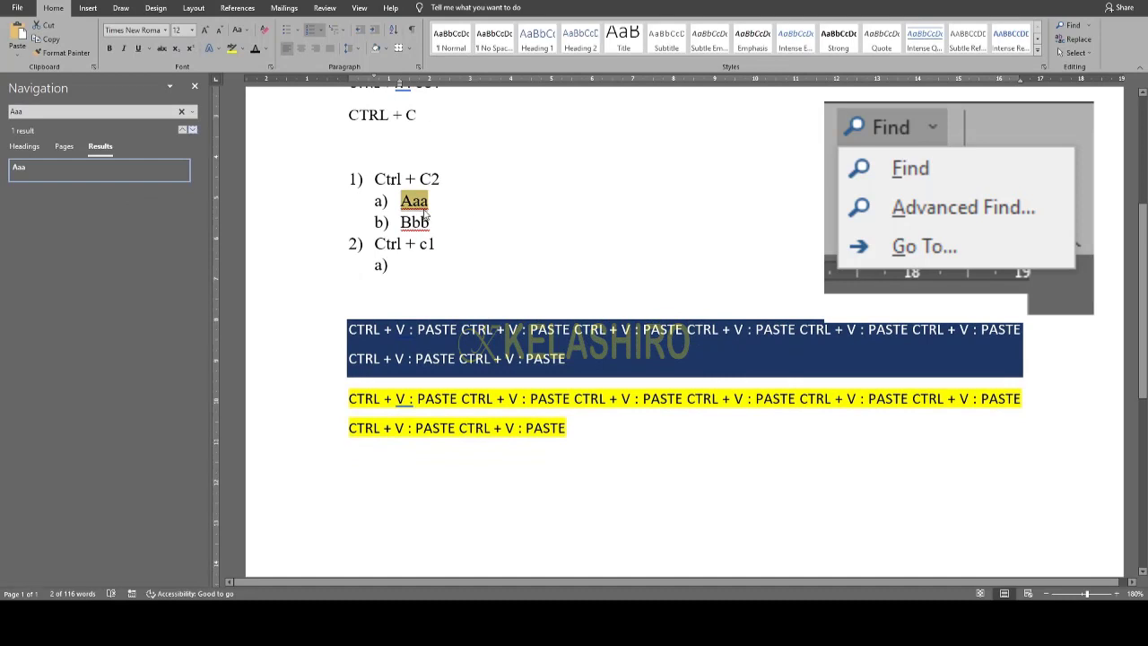
scroll(414, 201, up, 3)
scroll(434, 254, down, 3)
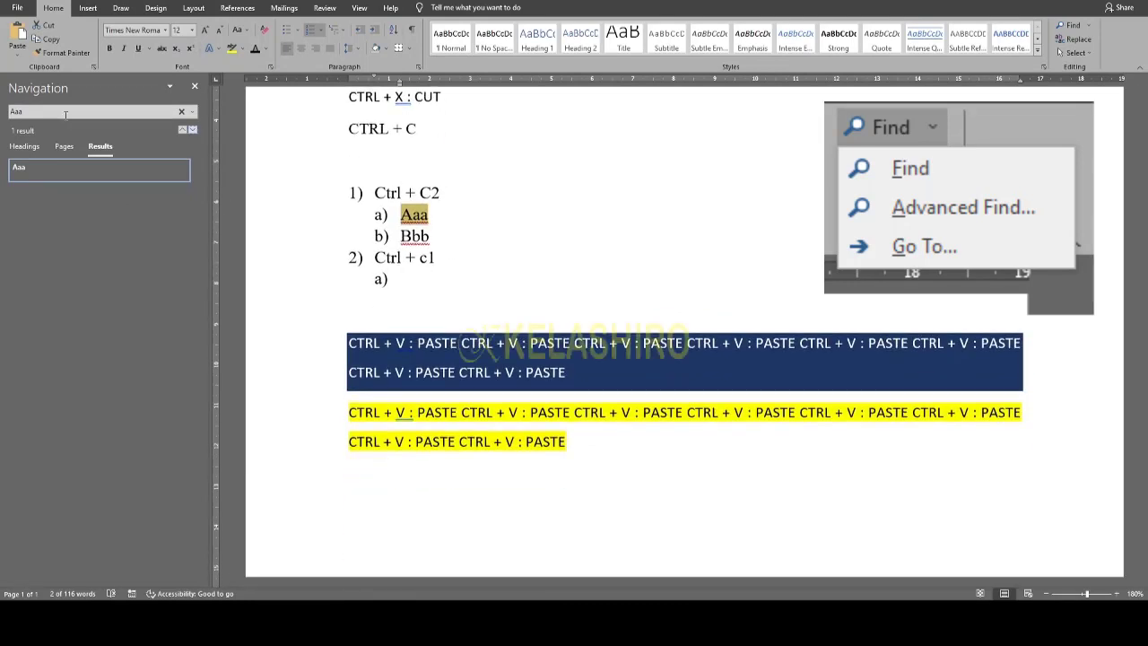
- Search for 'Paste' instead and go to the first of its 17 matches
click(8, 111)
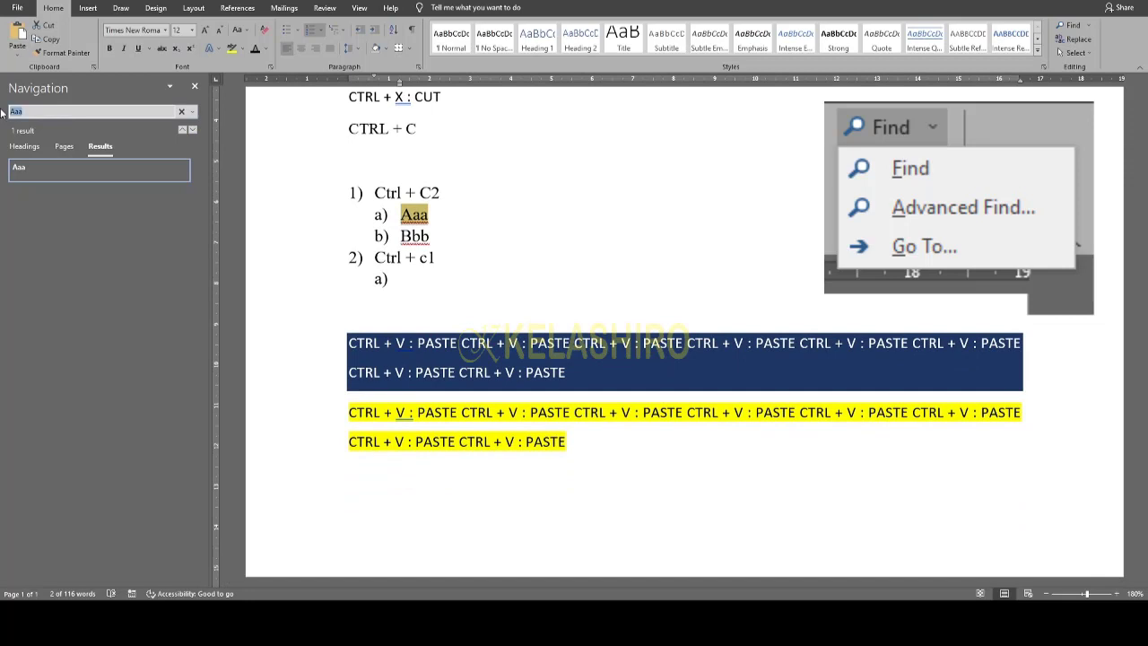
text(Paste)
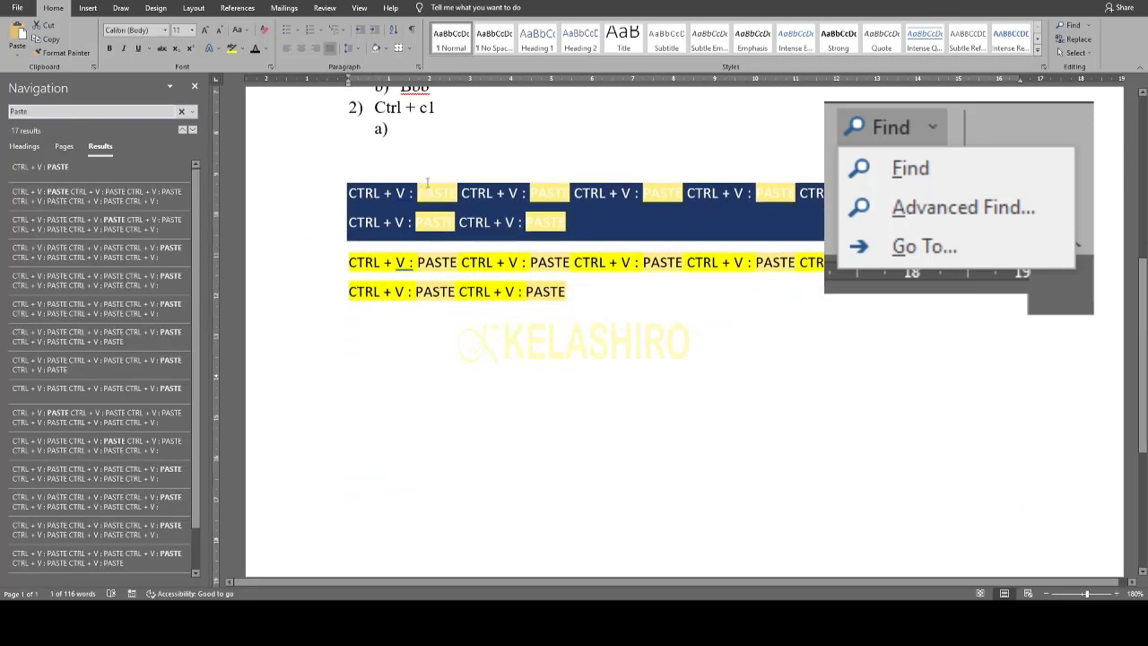
scroll(505, 269, up, 4)
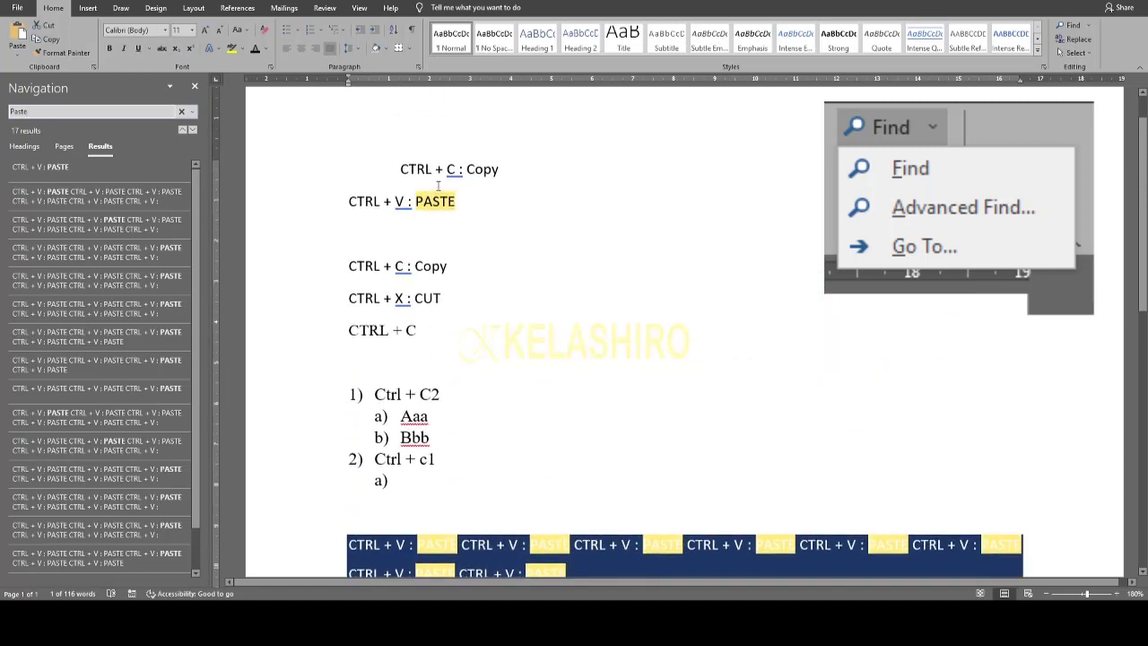
click(80, 168)
click(90, 195)
click(96, 166)
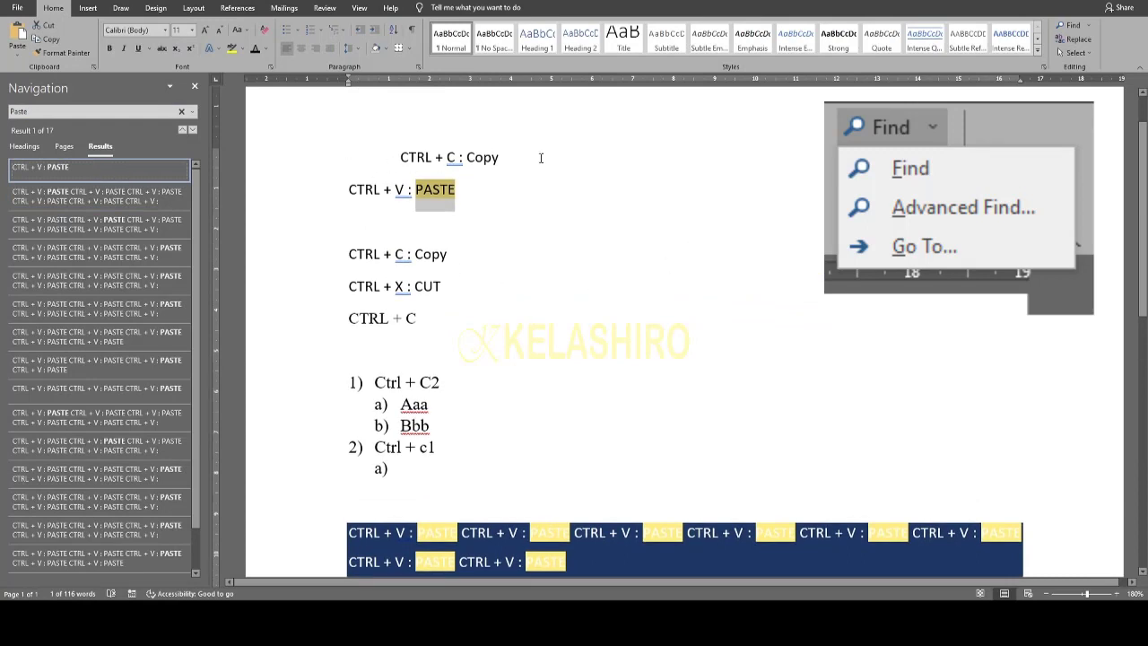
- Replace PASTE with Menyalin, first one occurrence, then all remaining ones
click(1091, 41)
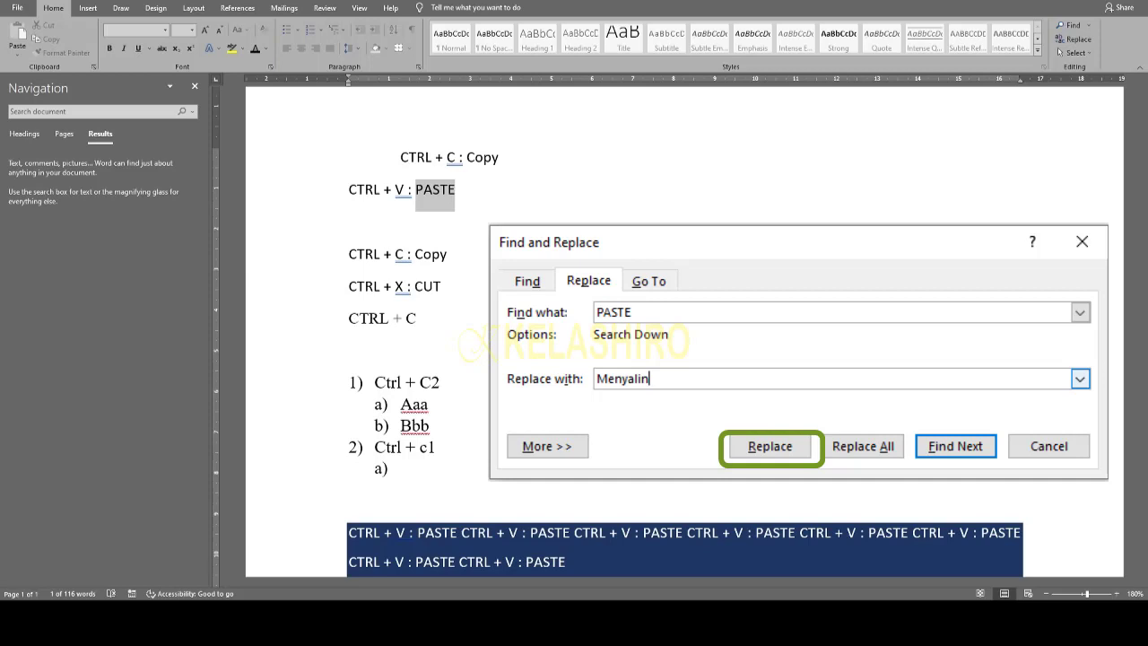
key(alt+r)
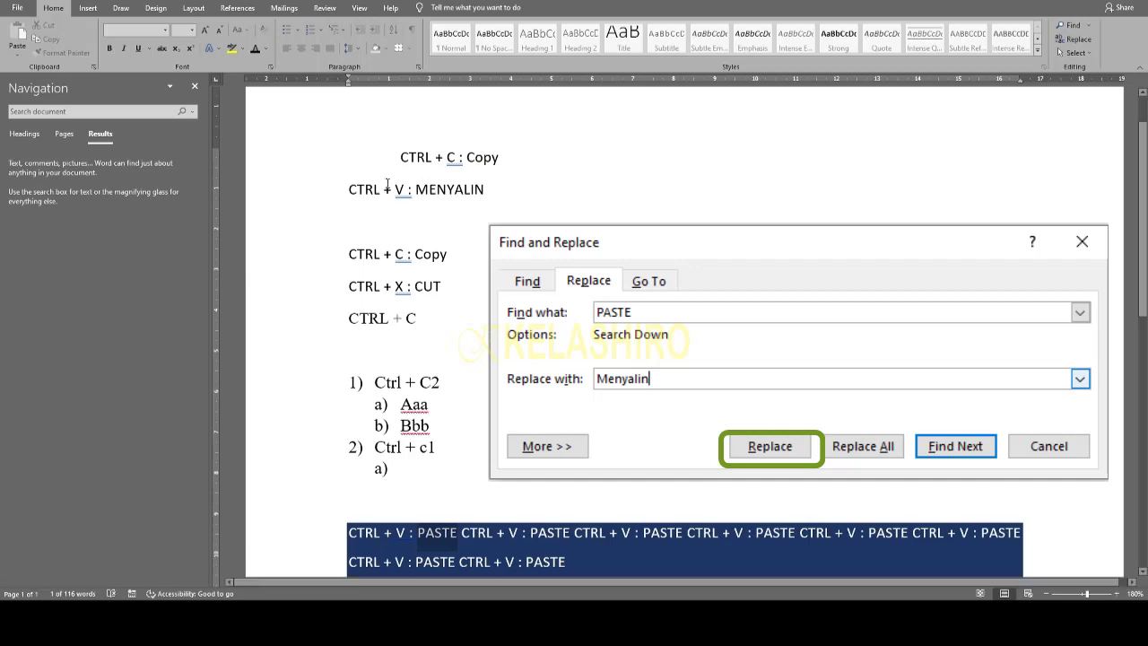
scroll(449, 227, down, 3)
scroll(418, 305, down, 1)
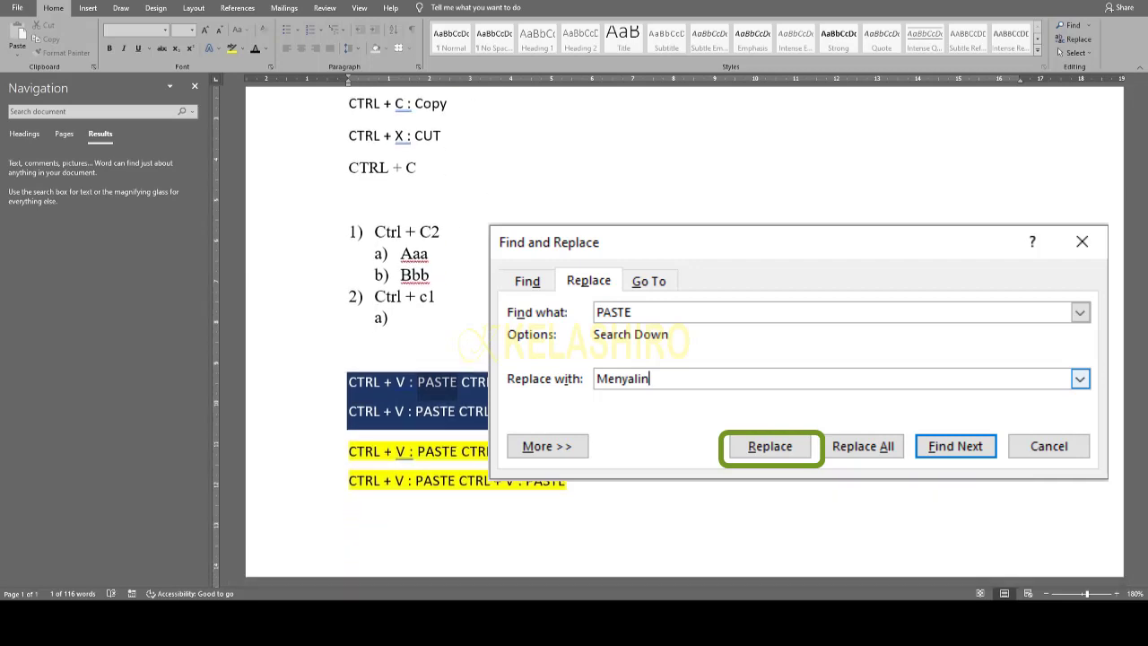
key(alt+a)
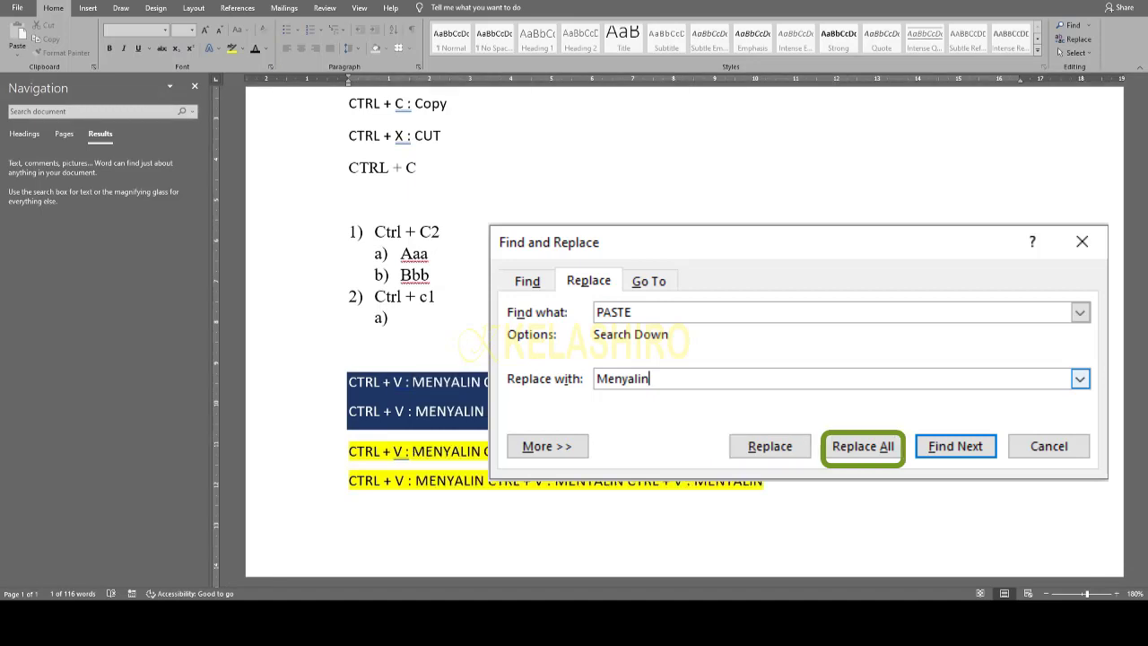
key(Escape)
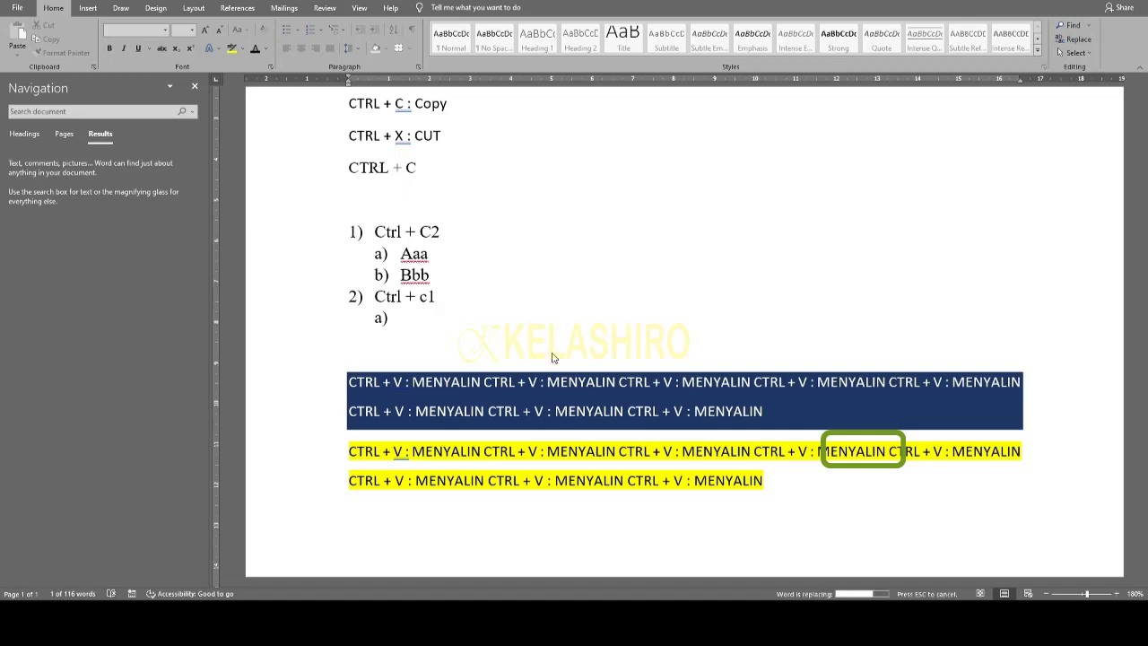
- Scroll through the document to check the MENYALIN replacements
scroll(567, 349, down, 3)
scroll(561, 327, up, 5)
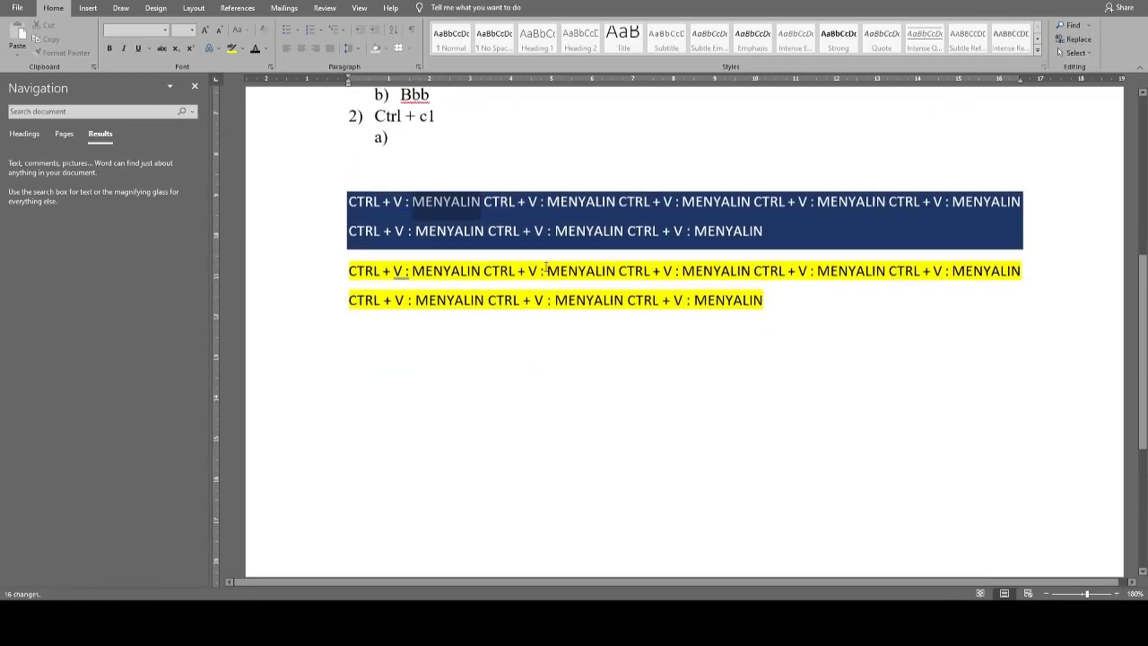
scroll(554, 310, up, 2)
scroll(555, 314, down, 4)
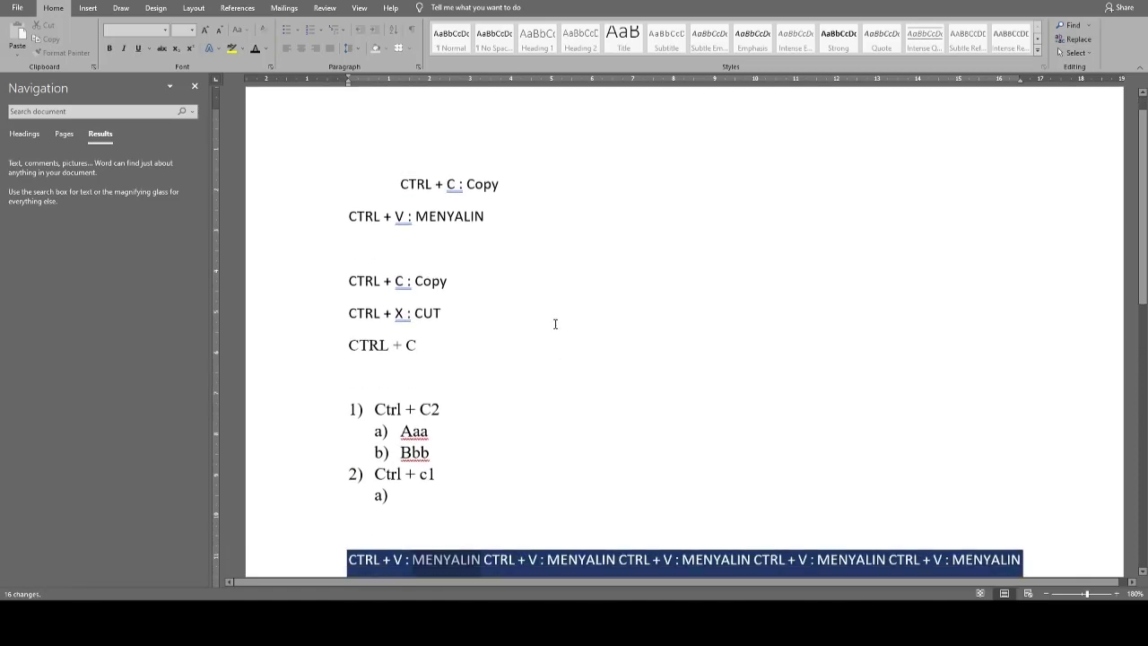
scroll(555, 321, up, 3)
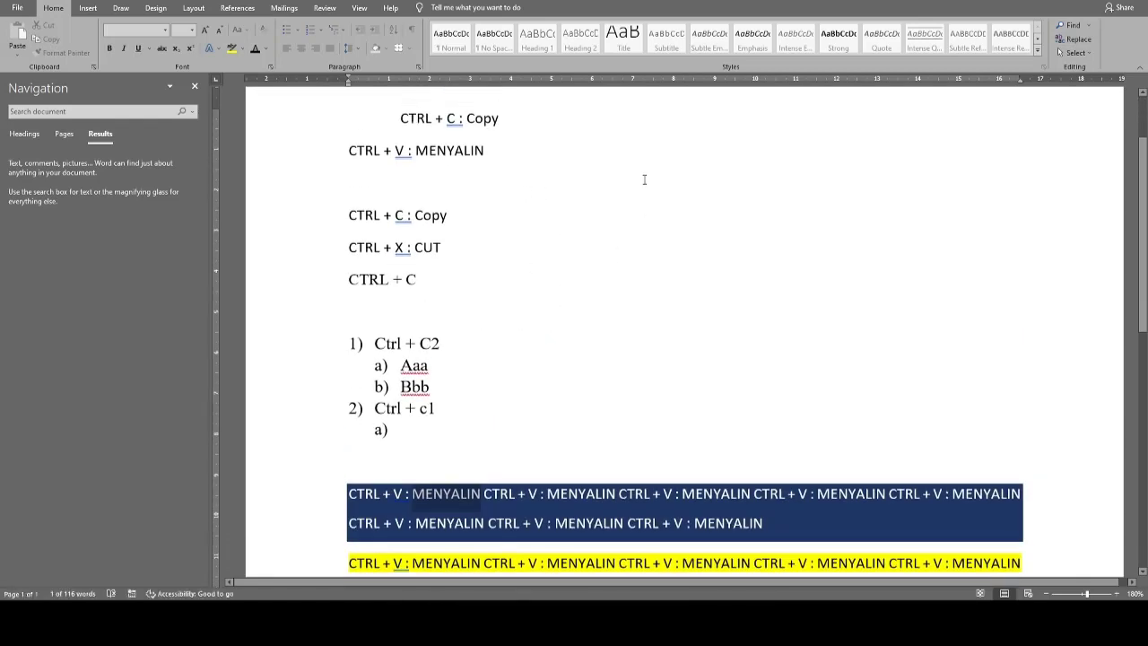